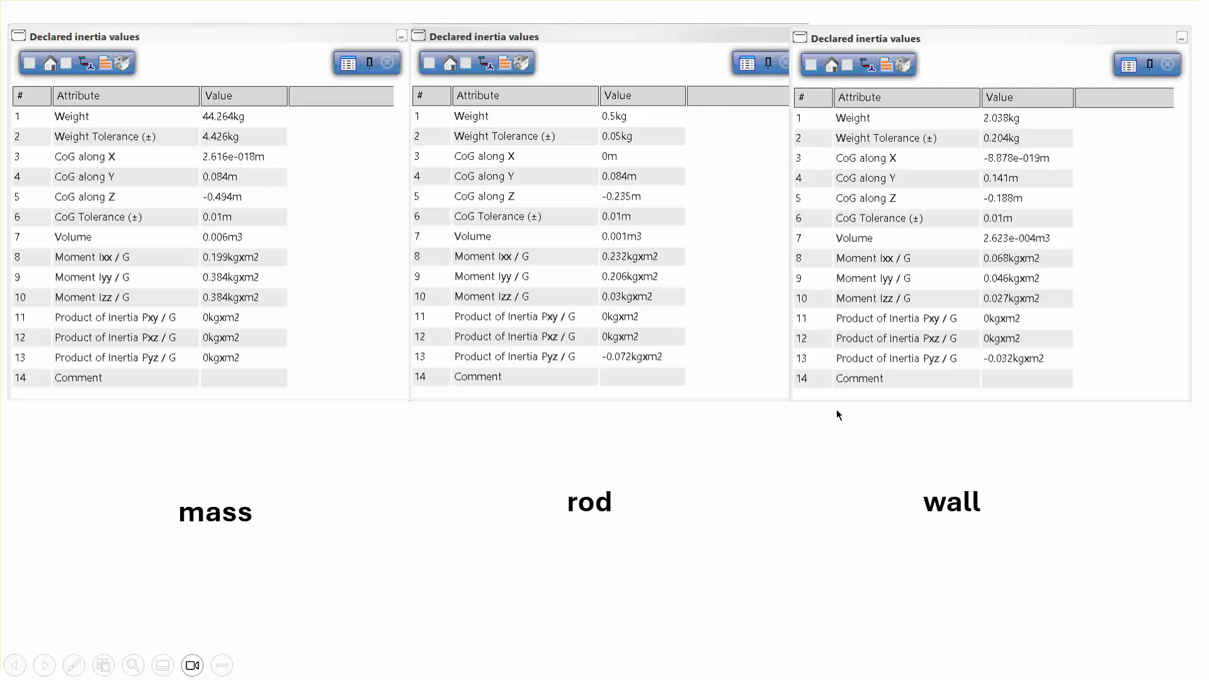
left_click(826, 456)
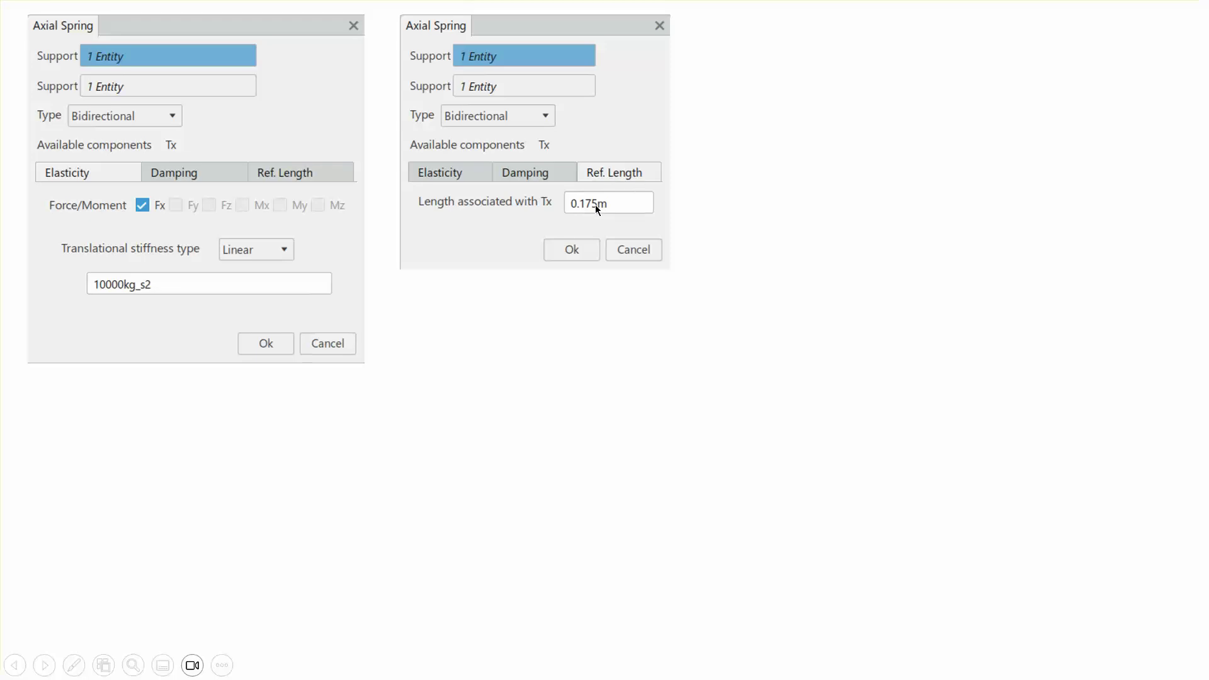
left_click(810, 254)
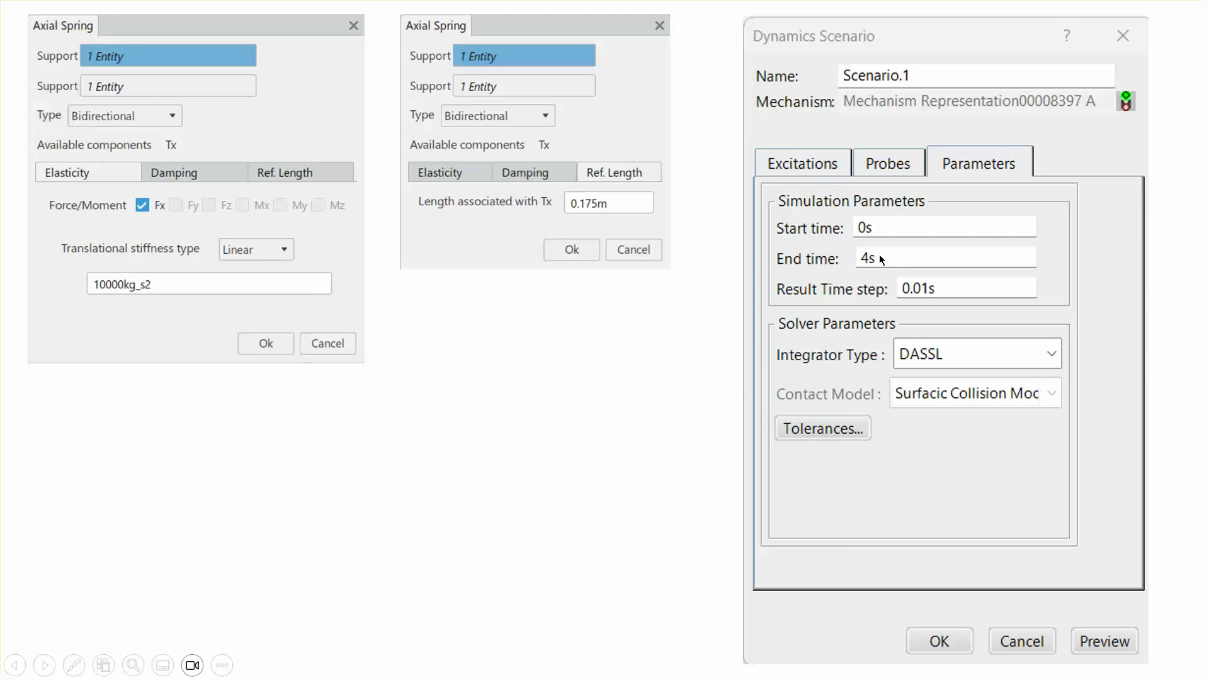
left_click(669, 346)
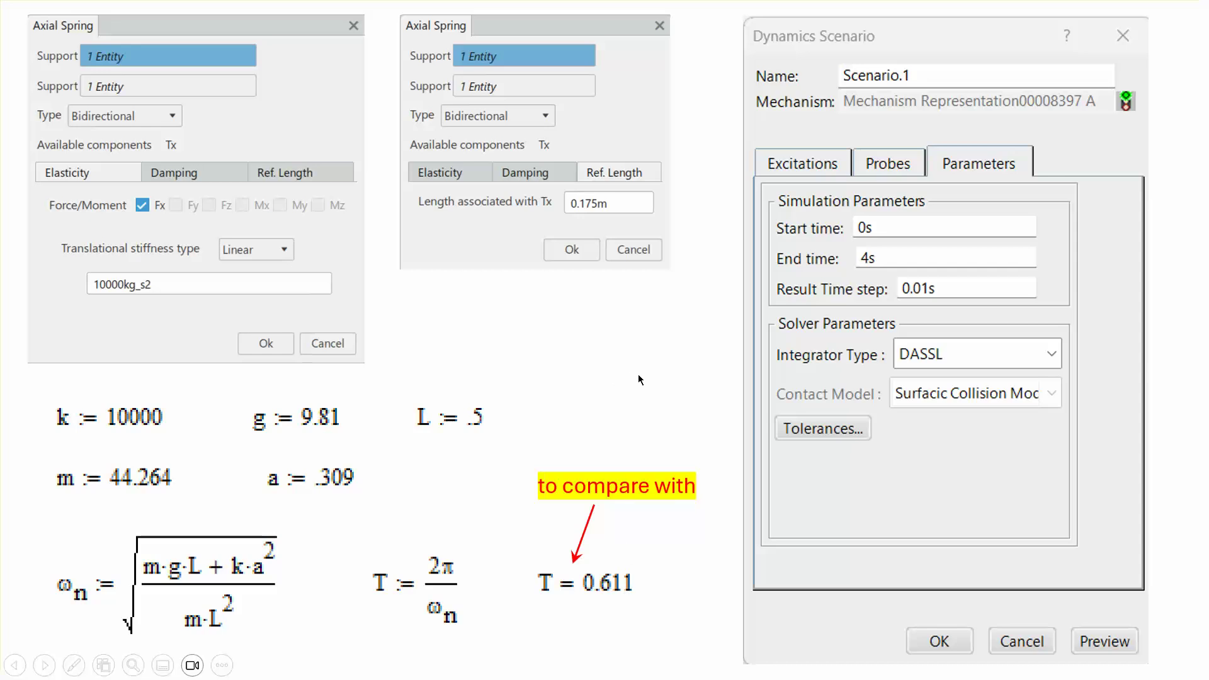
key("Right")
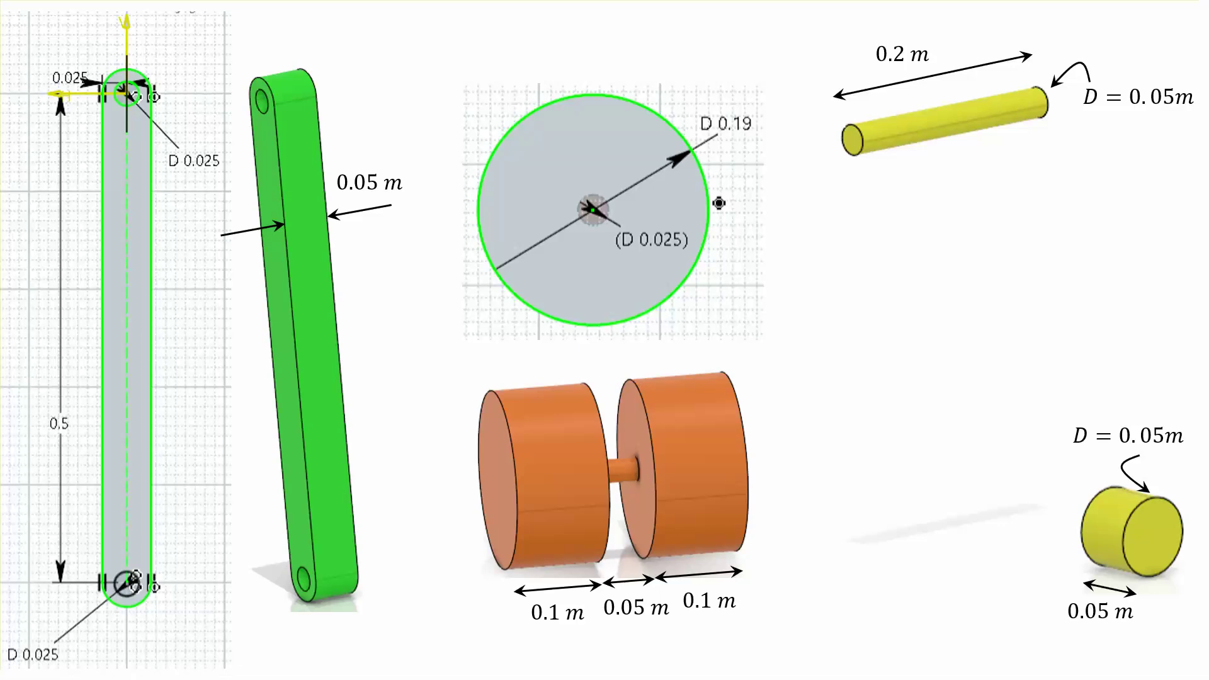
Step: Leave the slide show and correct the spring stiffness unit on slide 2 so the label reads k = 10000 kg_s2
key("Escape")
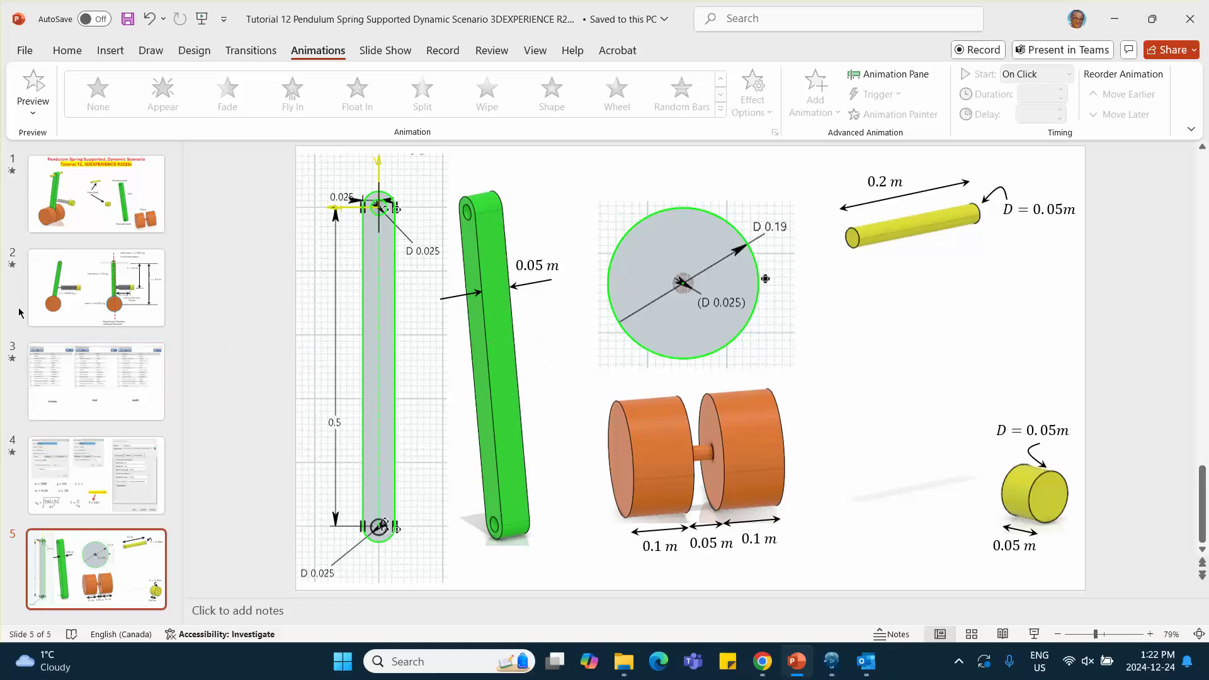
left_click(101, 231)
left_click(97, 271)
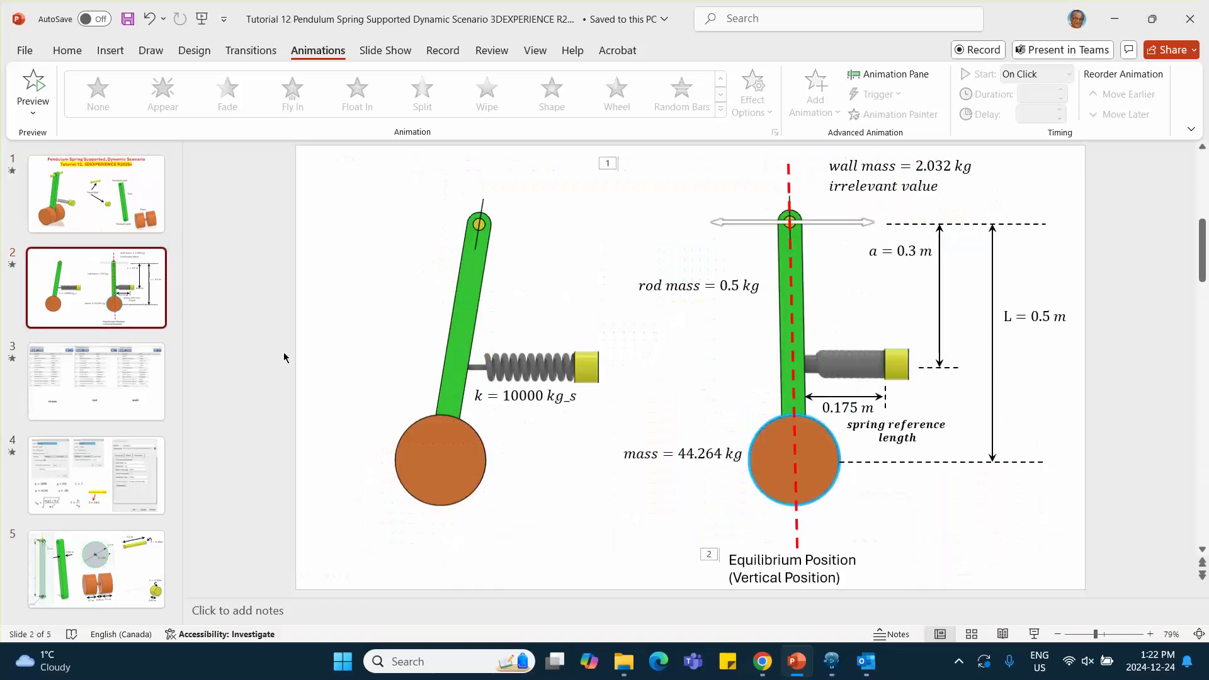
left_click(573, 397)
type("s2")
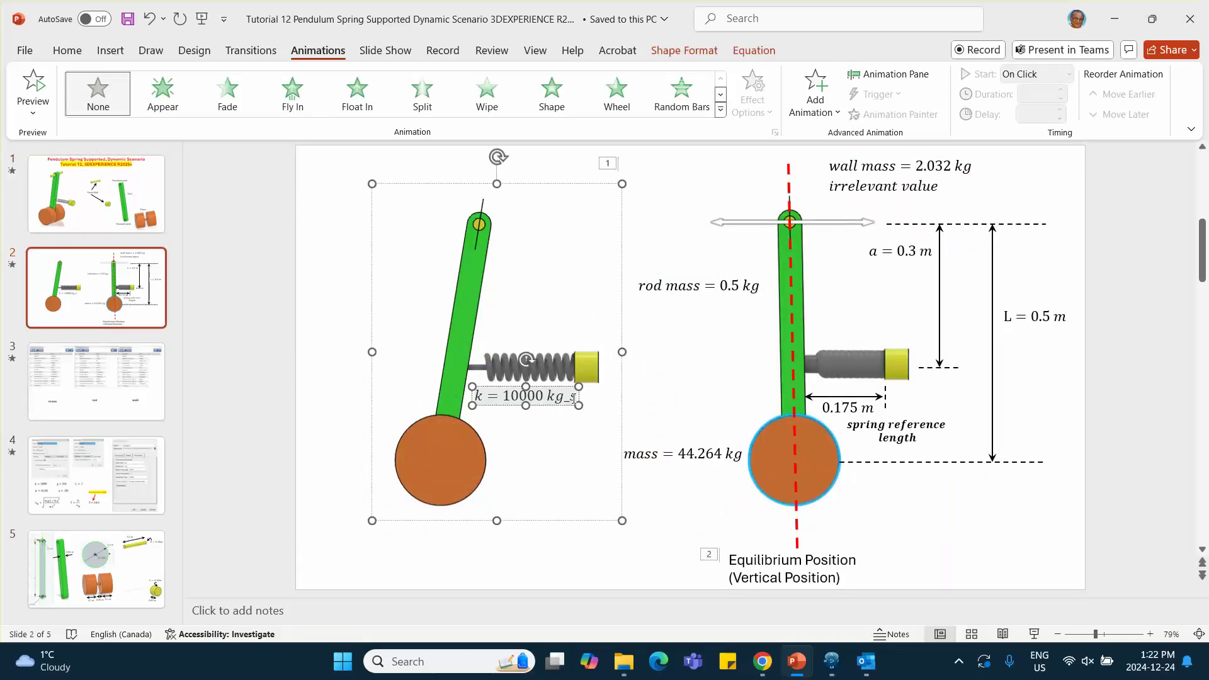
left_click(919, 553)
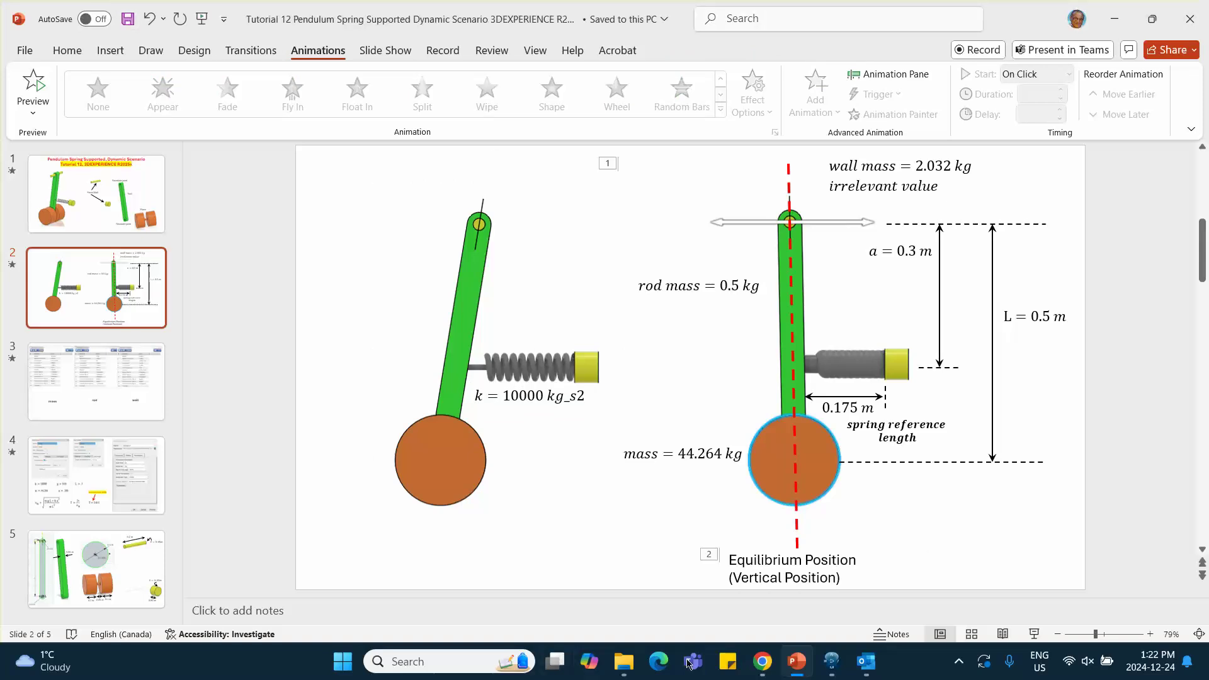
Step: Switch to 3DEXPERIENCE and anchor the wall part in the assembly with a Fix engineering connection
left_click(829, 659)
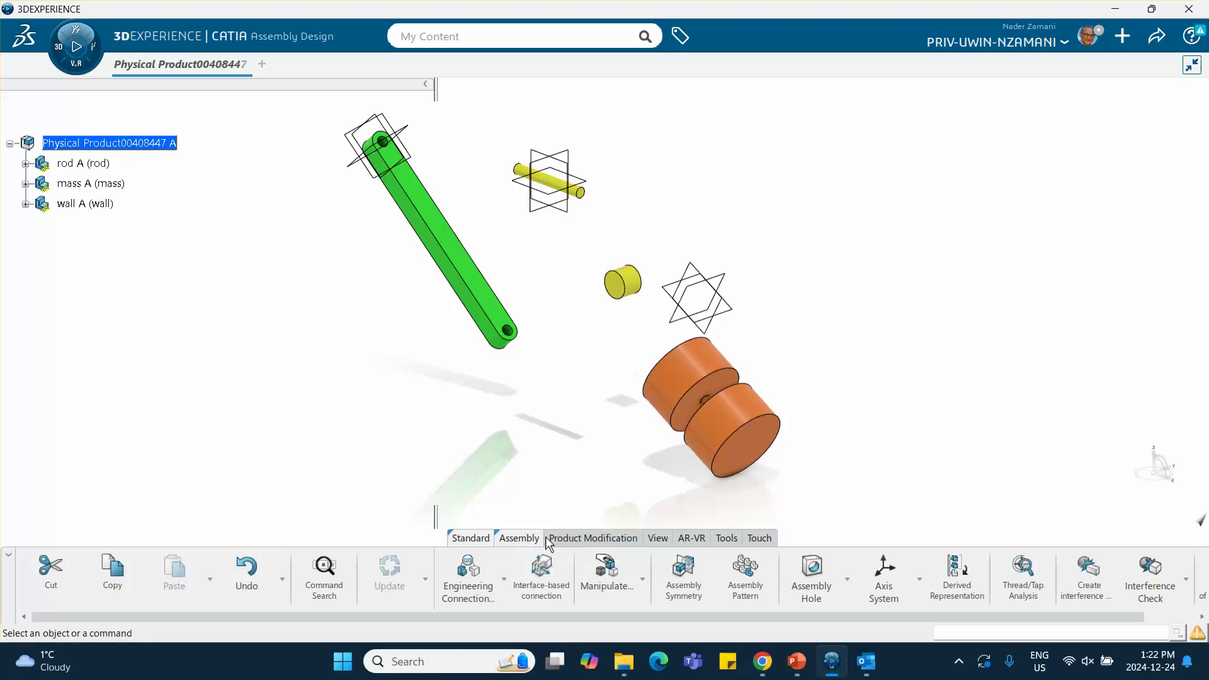
left_click(504, 580)
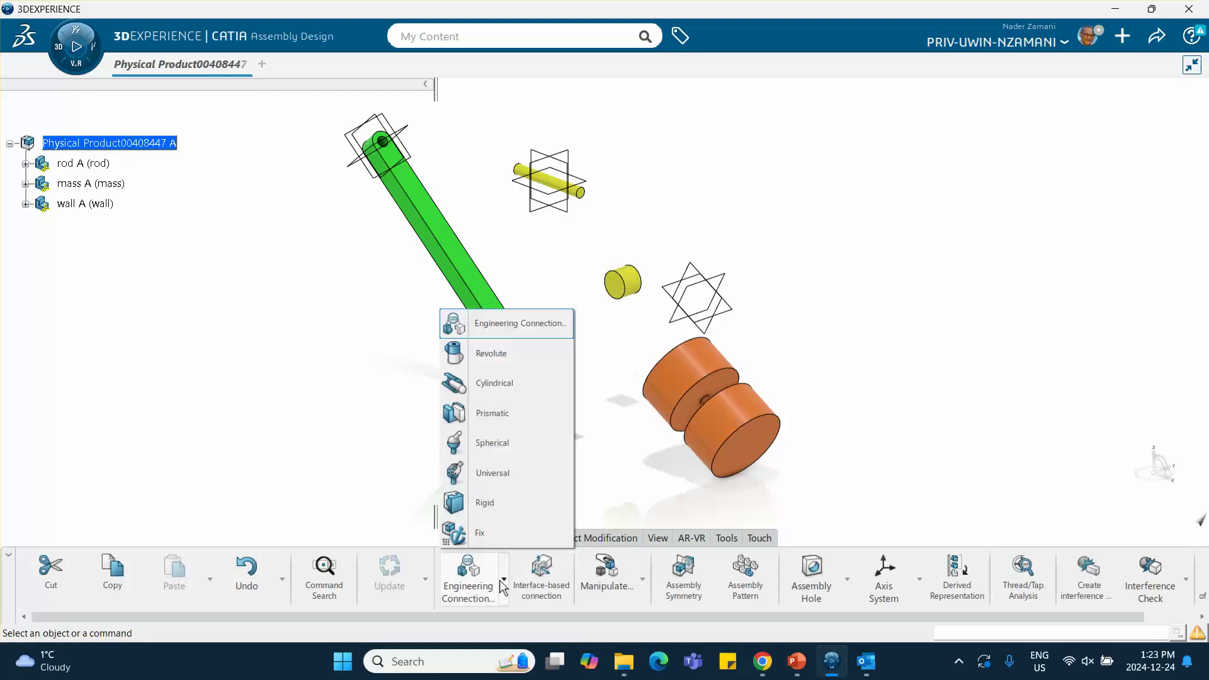
left_click(469, 532)
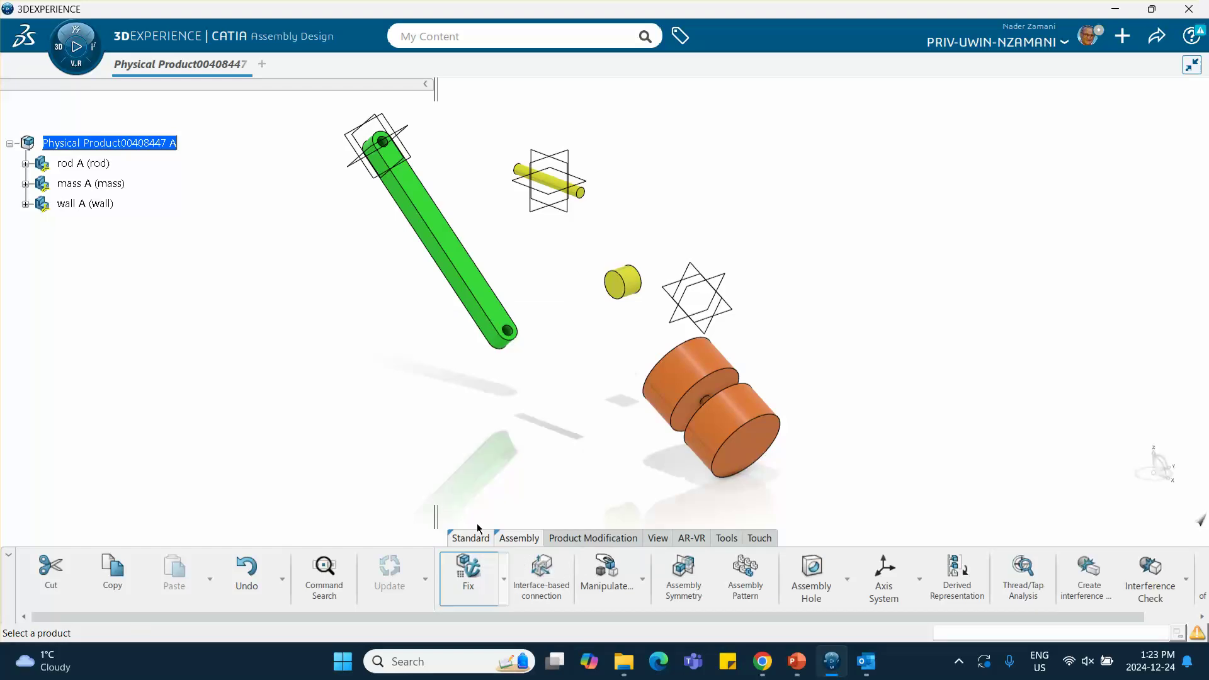
left_click(90, 204)
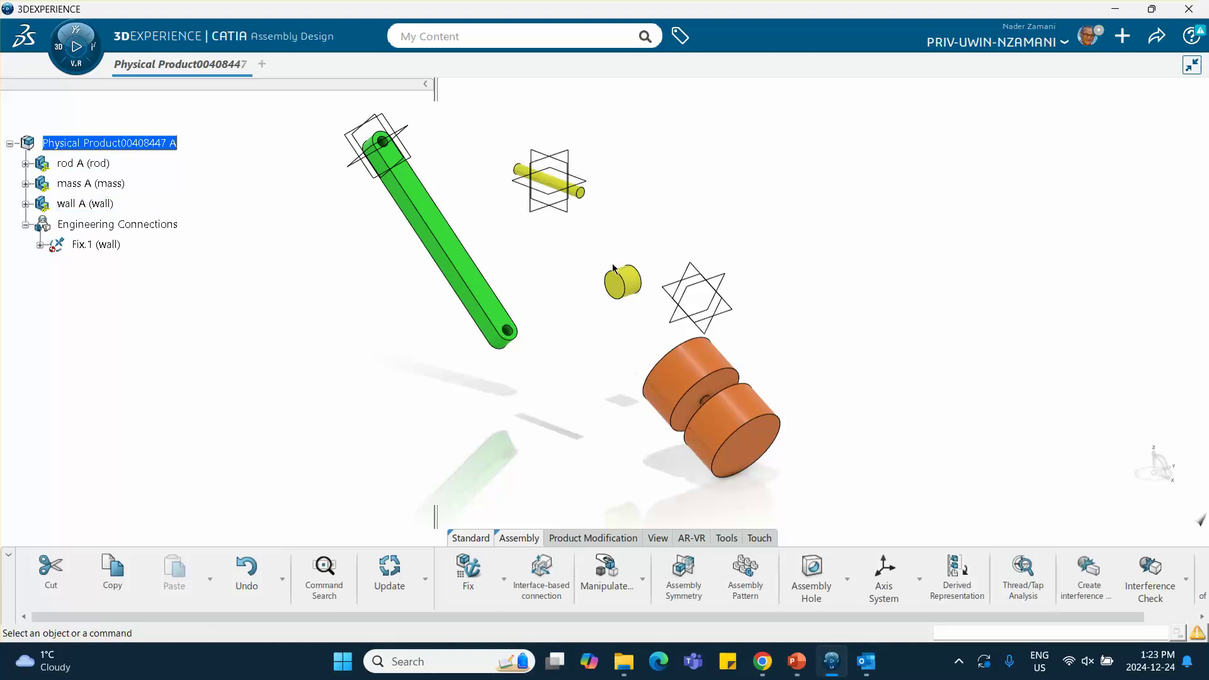
Step: Create a Revolute connection from the coincidence-coincidence-angle template, making the wall pin's axis coincident with the axis of the rod's upper hole
middle_click_drag(637, 329, 275, 276)
middle_click_drag(585, 297, 553, 332)
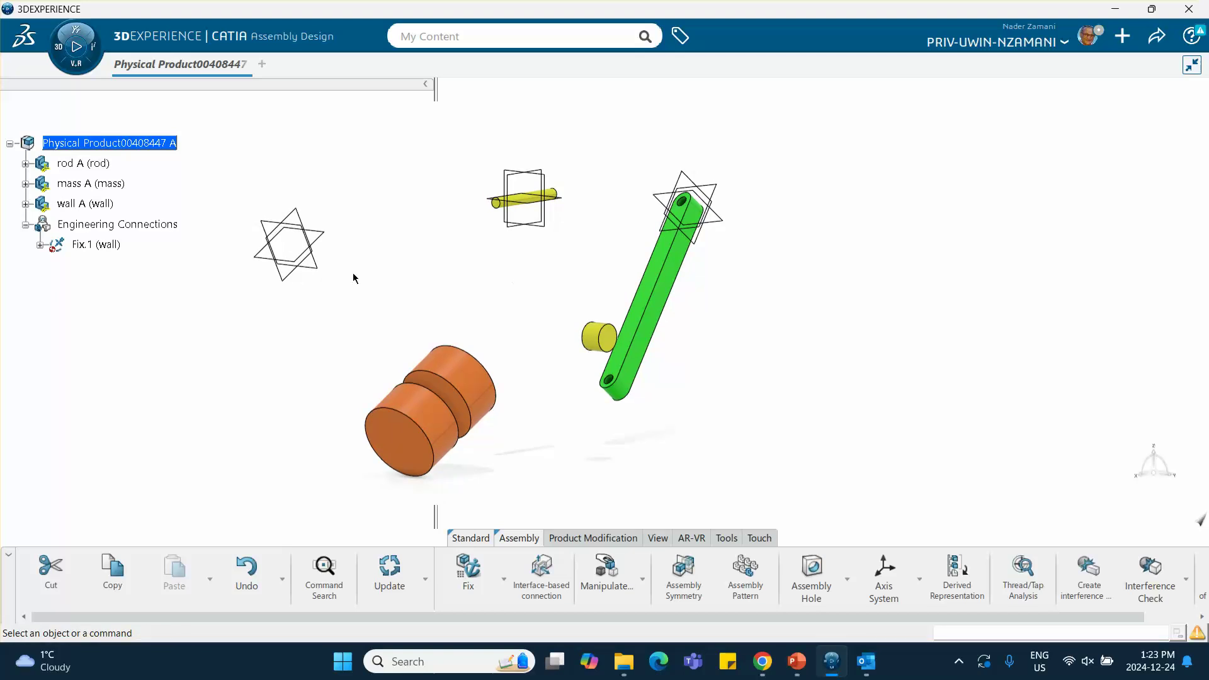
left_click(504, 579)
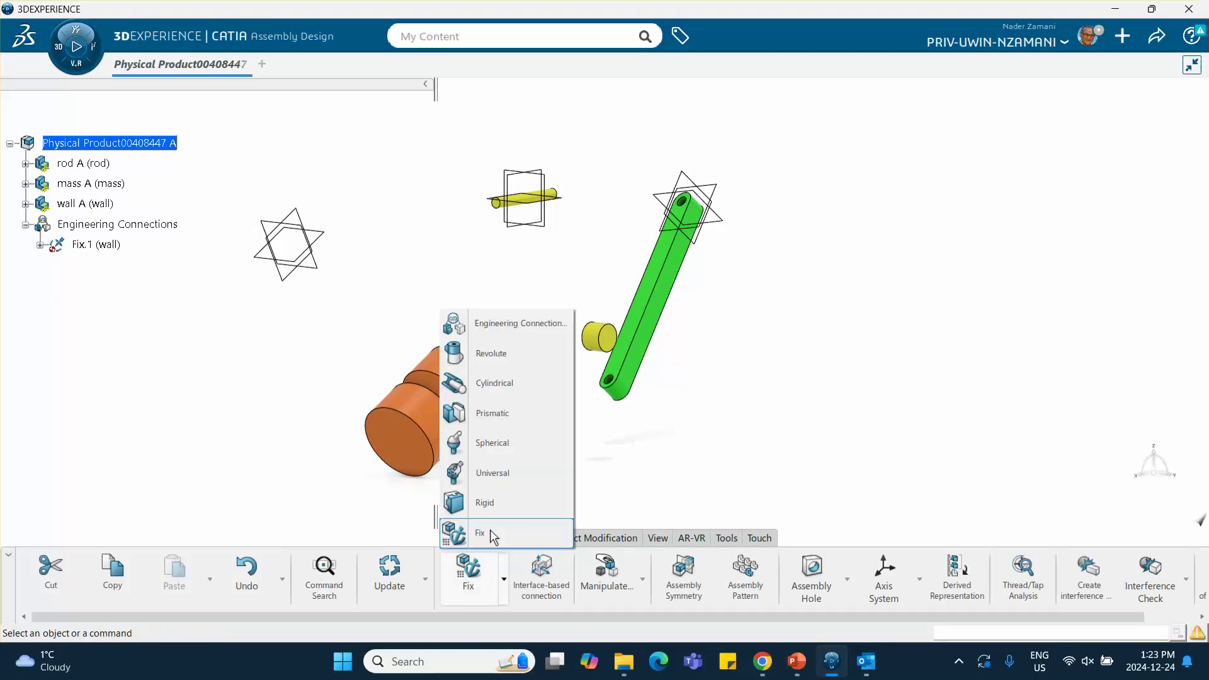
left_click(486, 355)
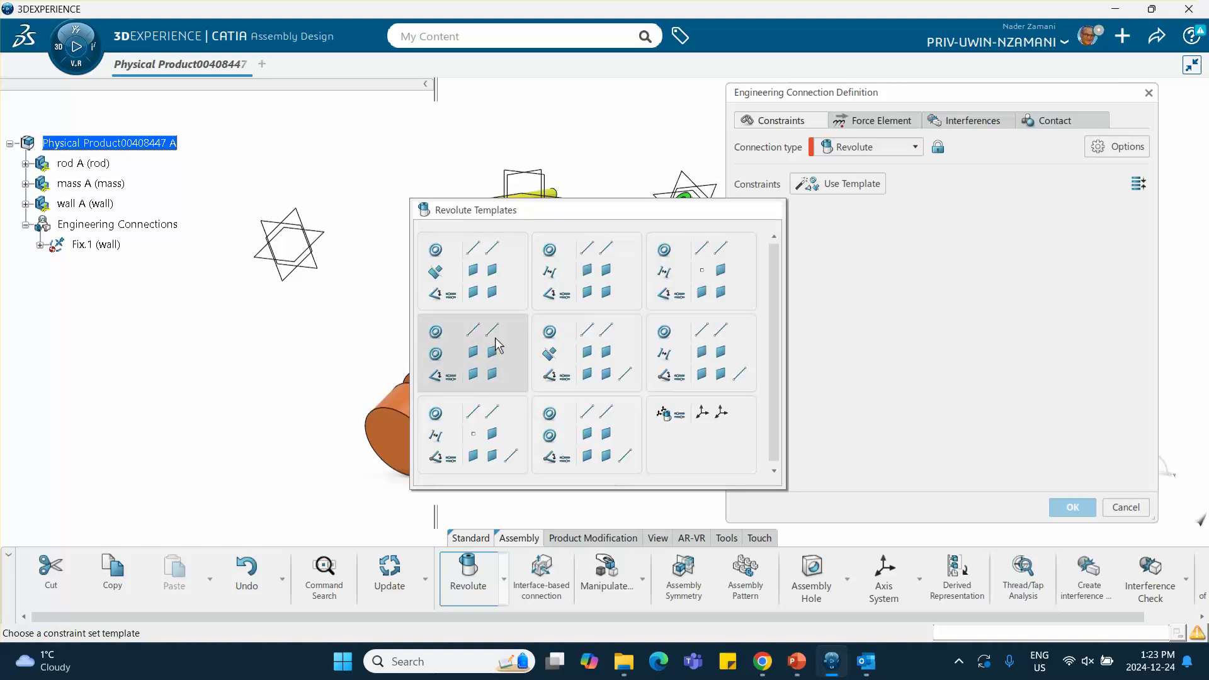
left_click(469, 375)
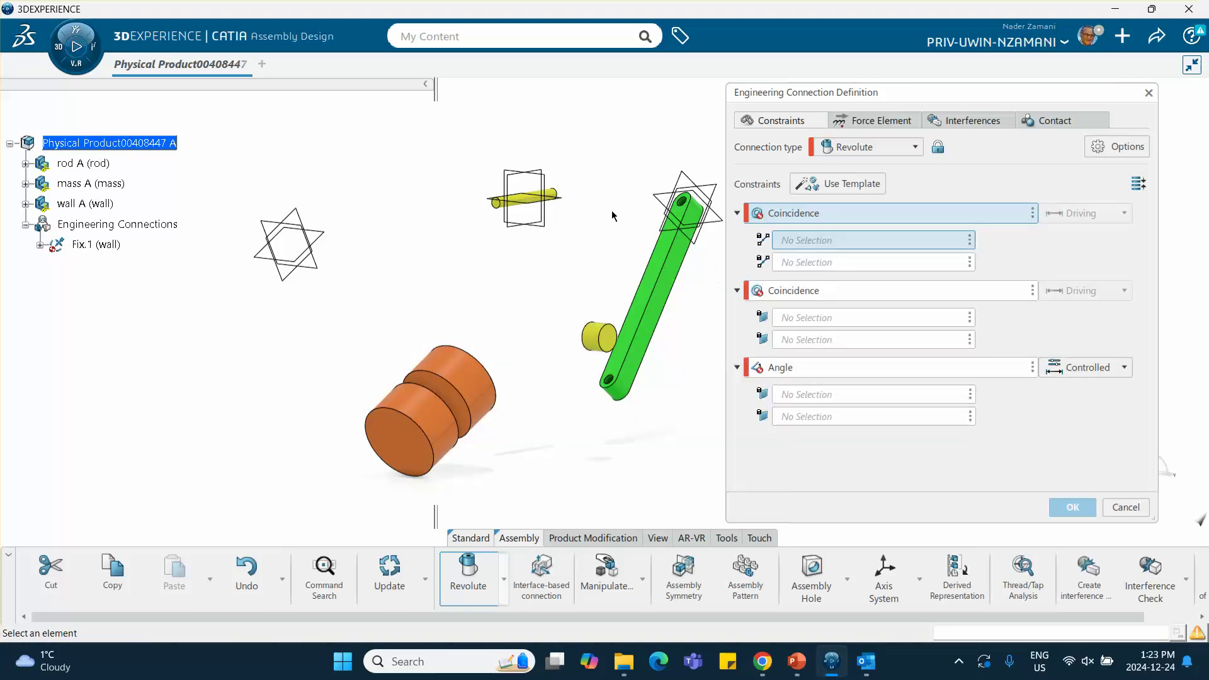
left_click(522, 202)
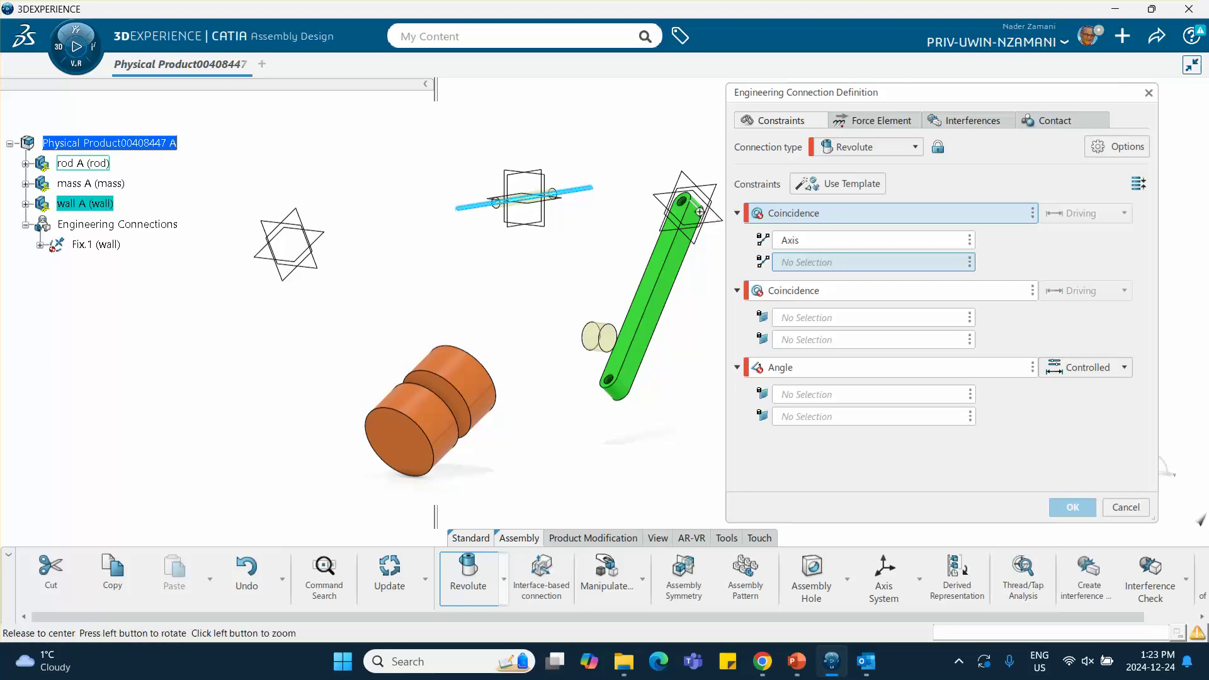
scroll(702, 215, "up", 3)
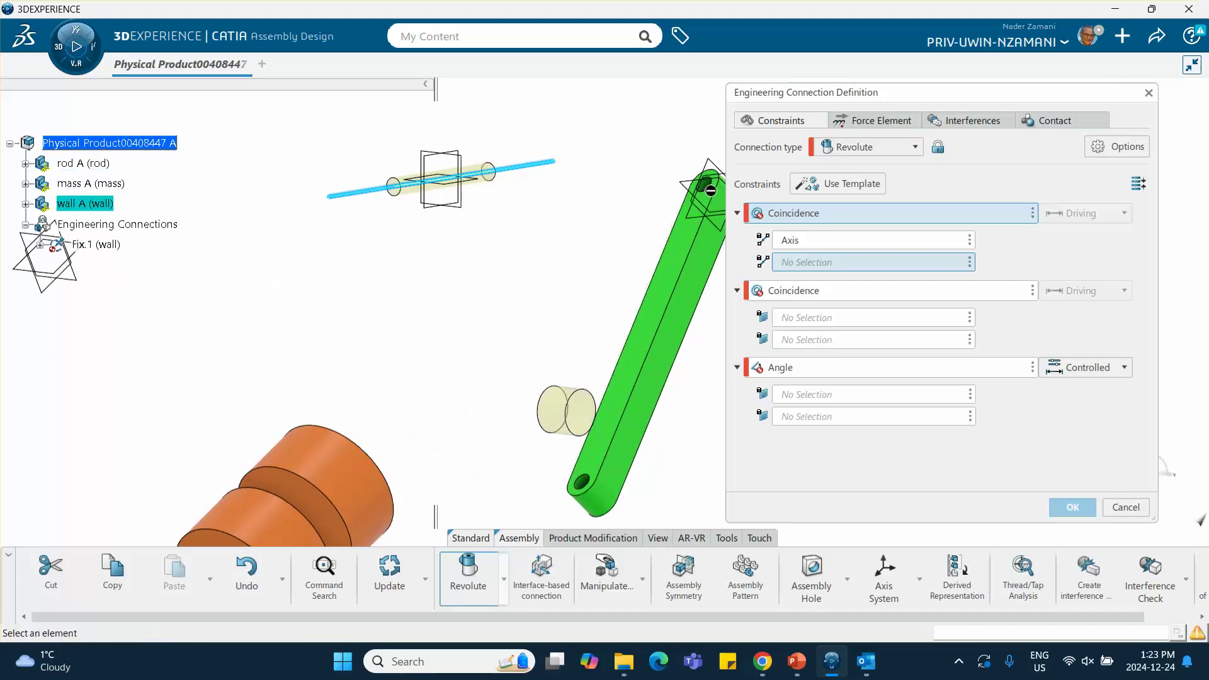
left_click(709, 186)
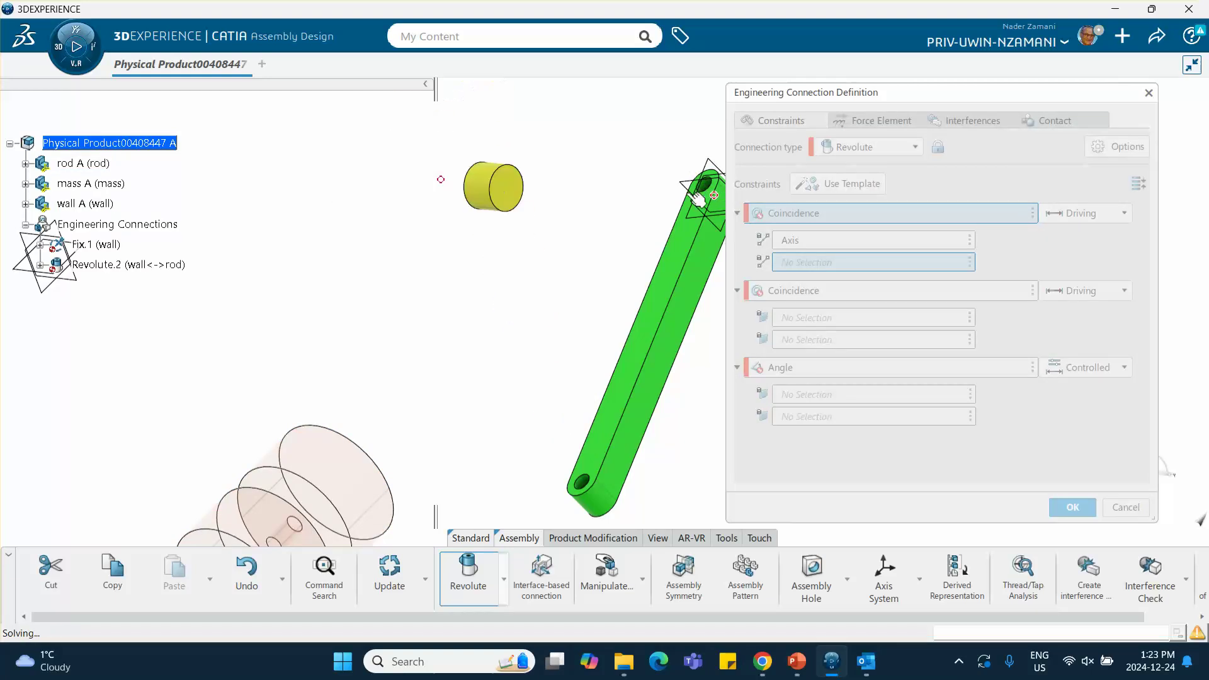
Step: Make the wall's xy plane coincident with the rod's yz plane in the revolute connection's second constraint
middle_click_drag(639, 197, 647, 301)
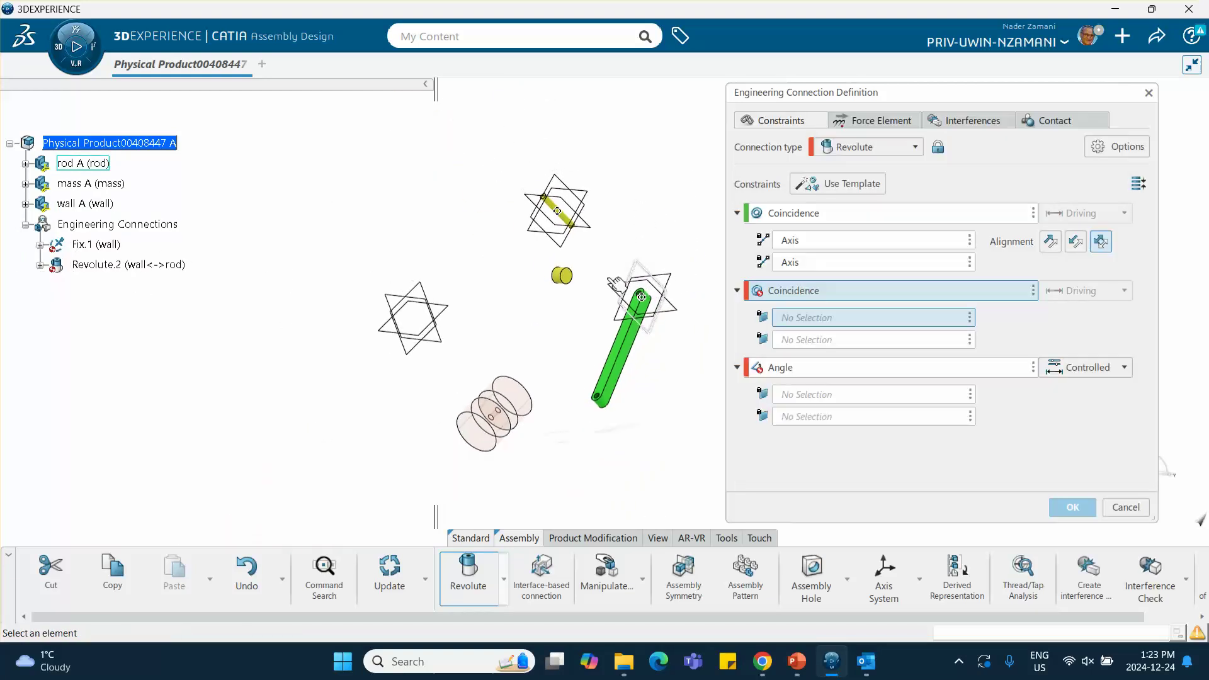
middle_click_drag(442, 255, 612, 379)
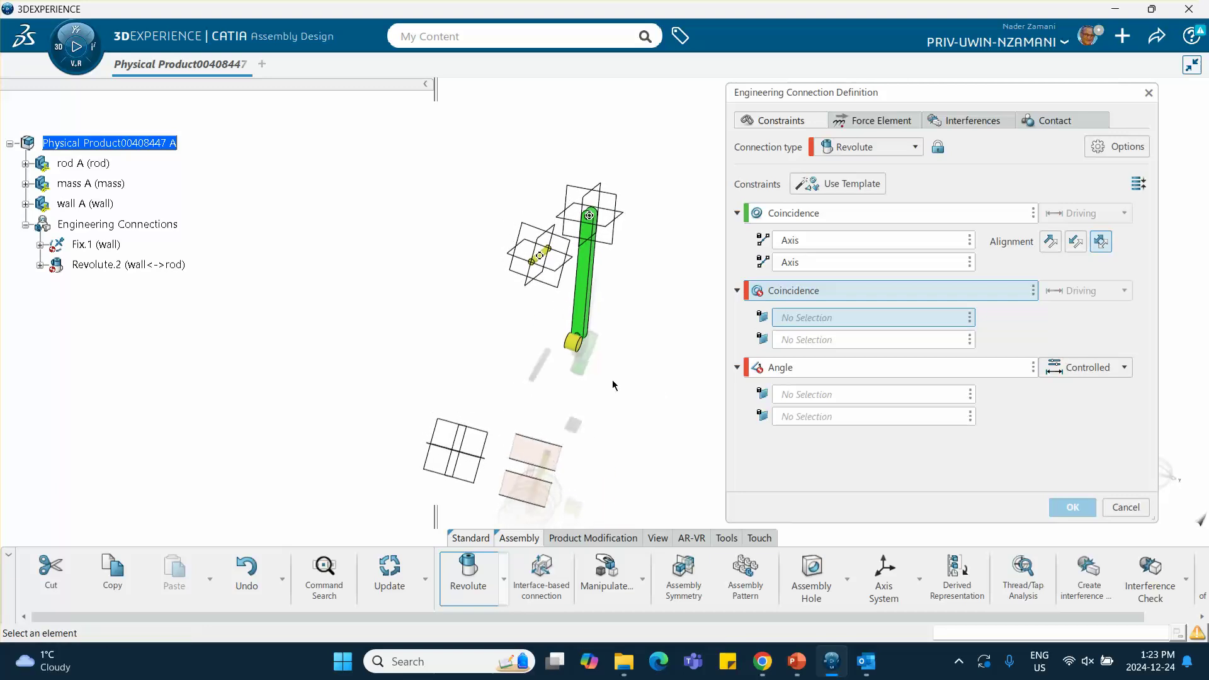
left_click(574, 247)
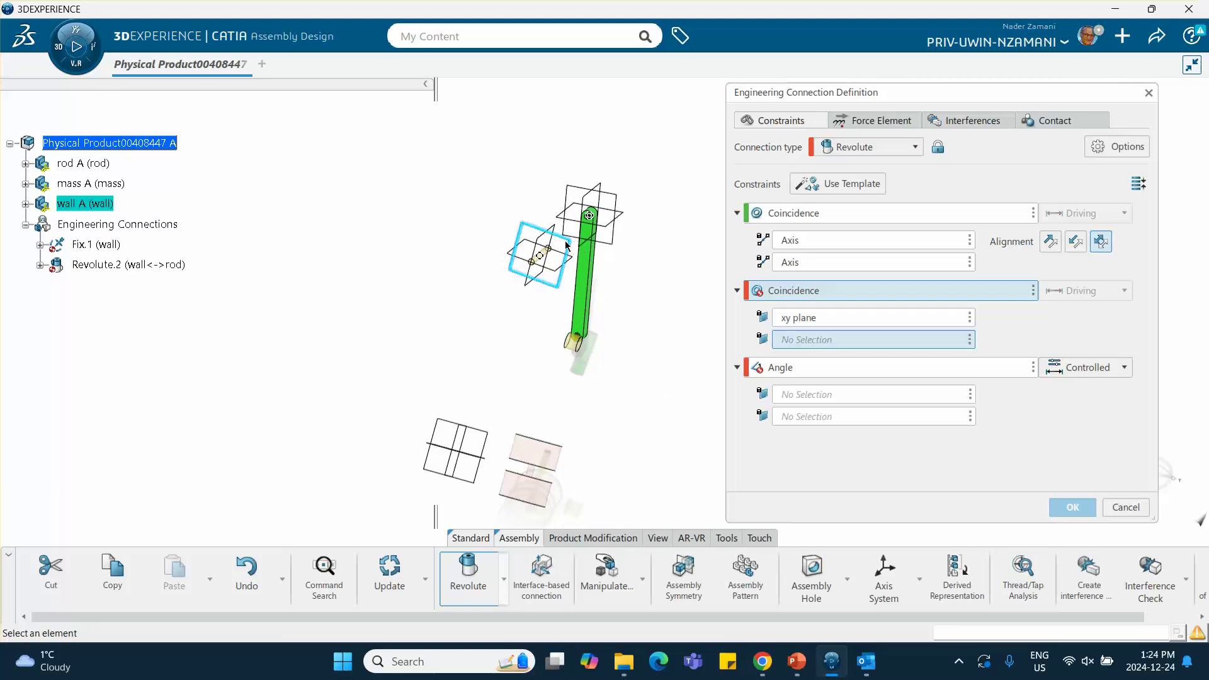
left_click(622, 207)
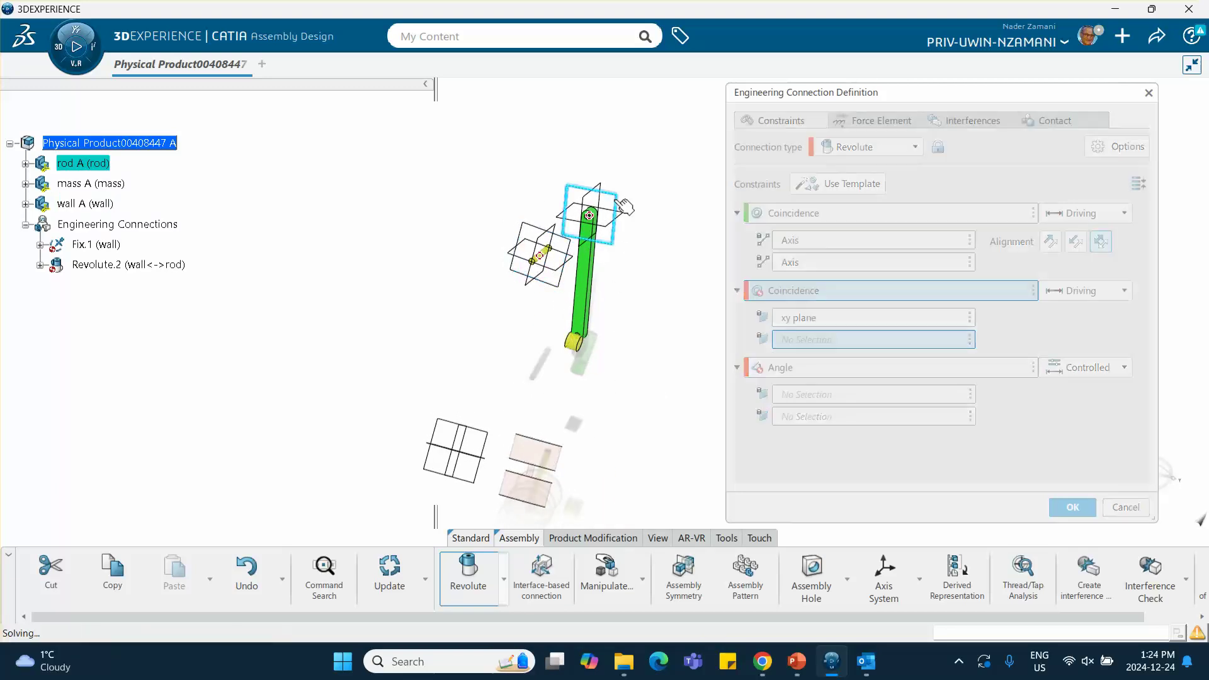
Step: Finish the wall-rod revolute connection without the angle constraint or a contact specification, and update the assembly
left_click(1033, 367)
left_click(1071, 376)
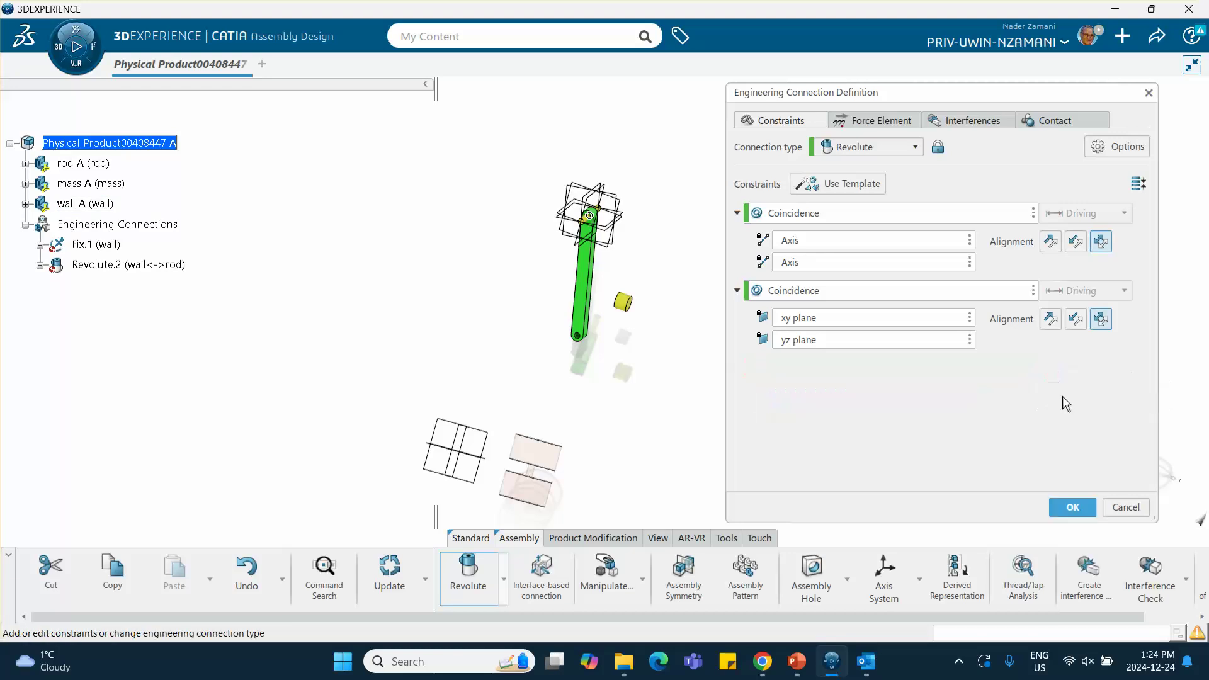
left_click(1073, 508)
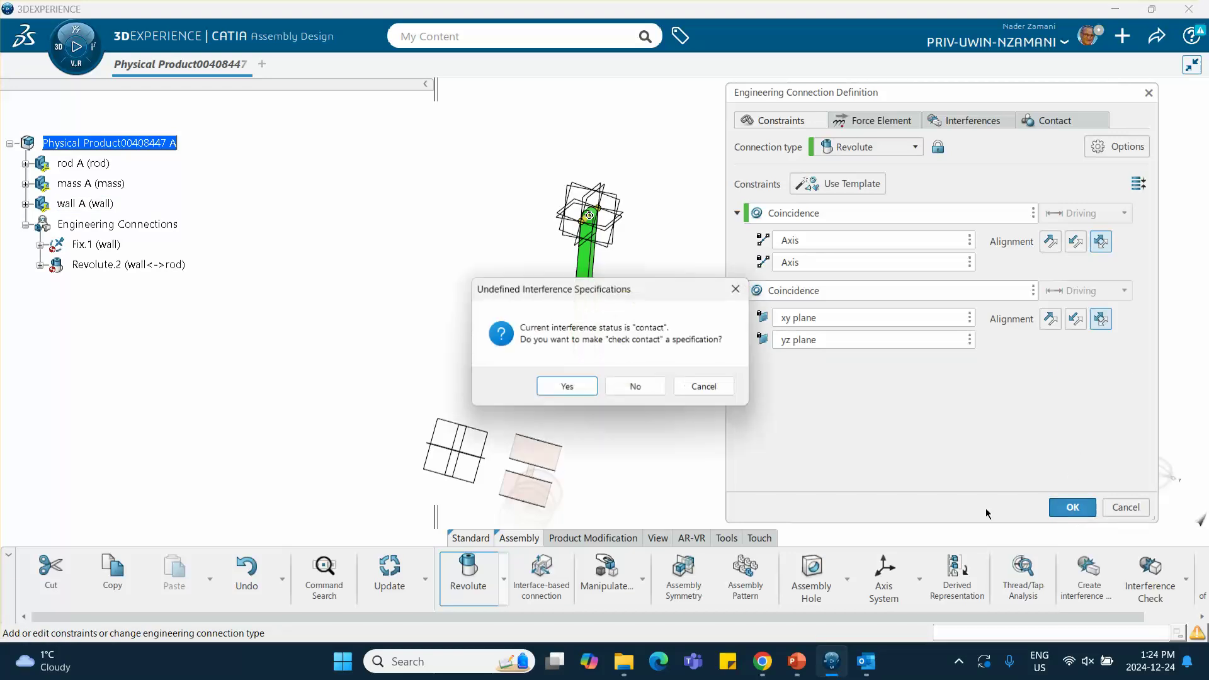
left_click(635, 386)
left_click(389, 570)
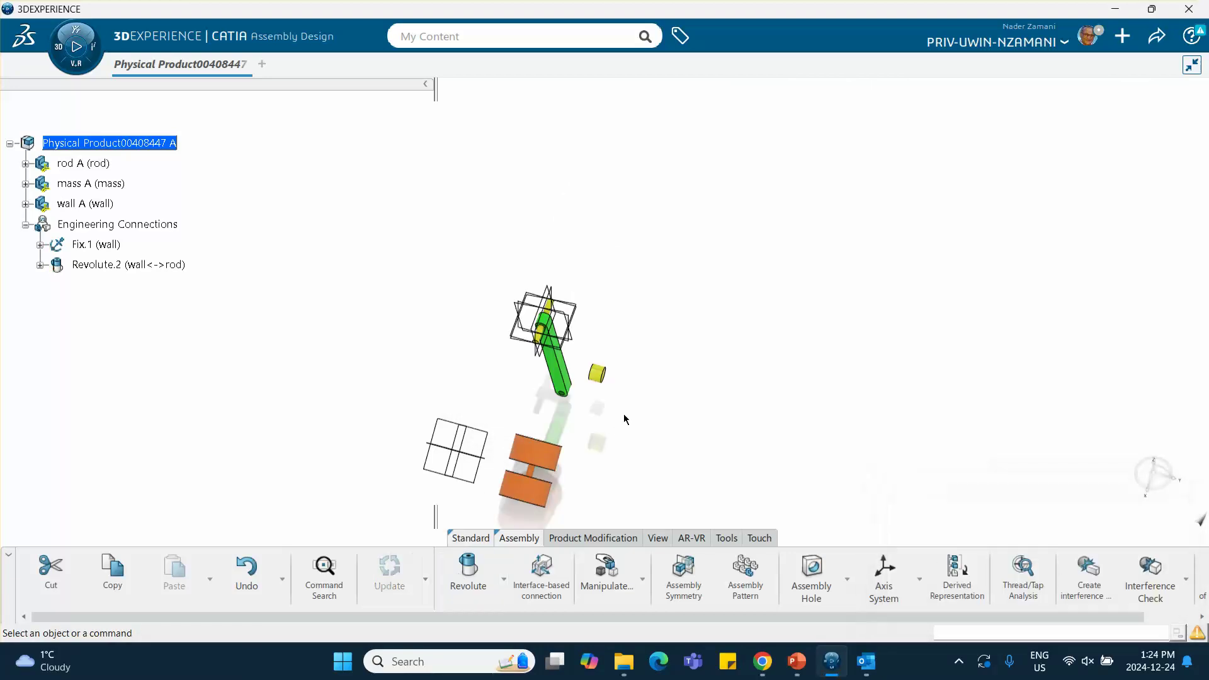
middle_click_drag(624, 414, 513, 232)
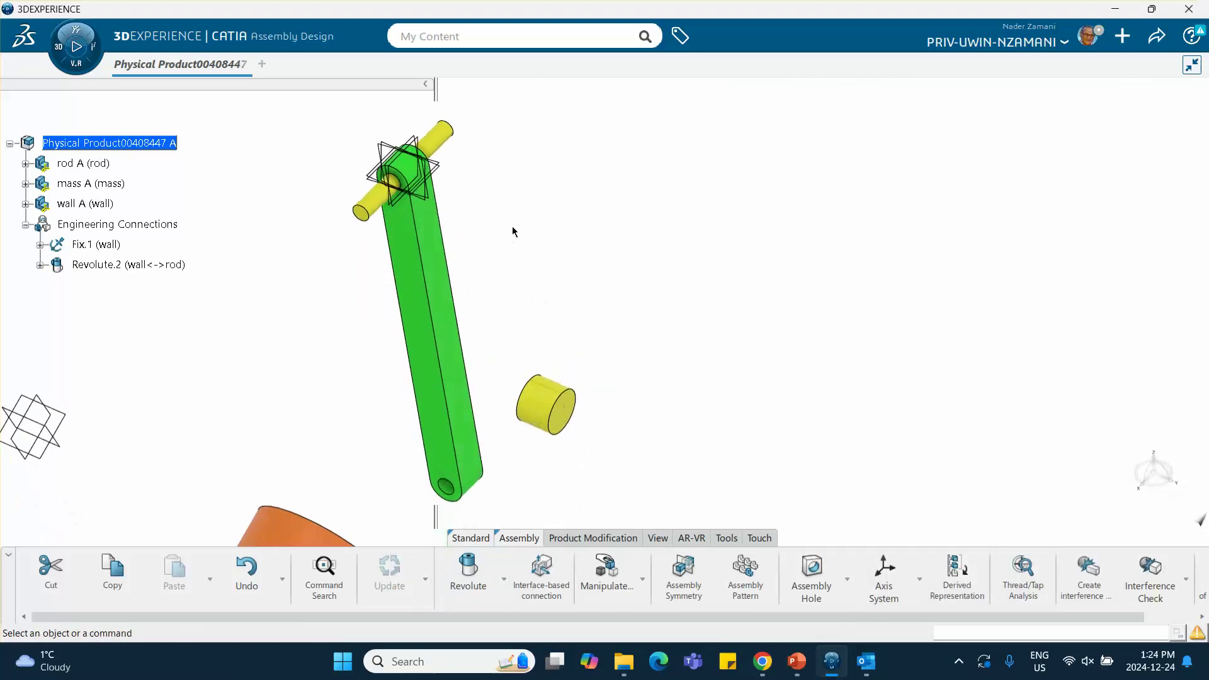
left_click(959, 661)
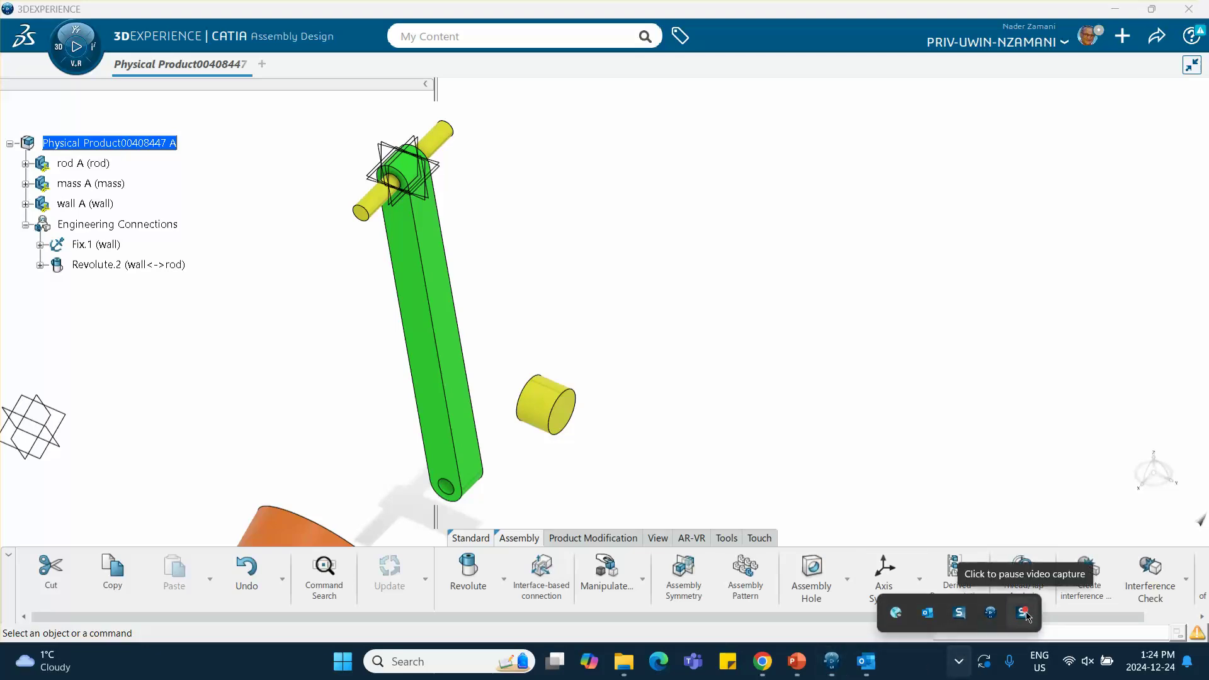
left_click(1024, 614)
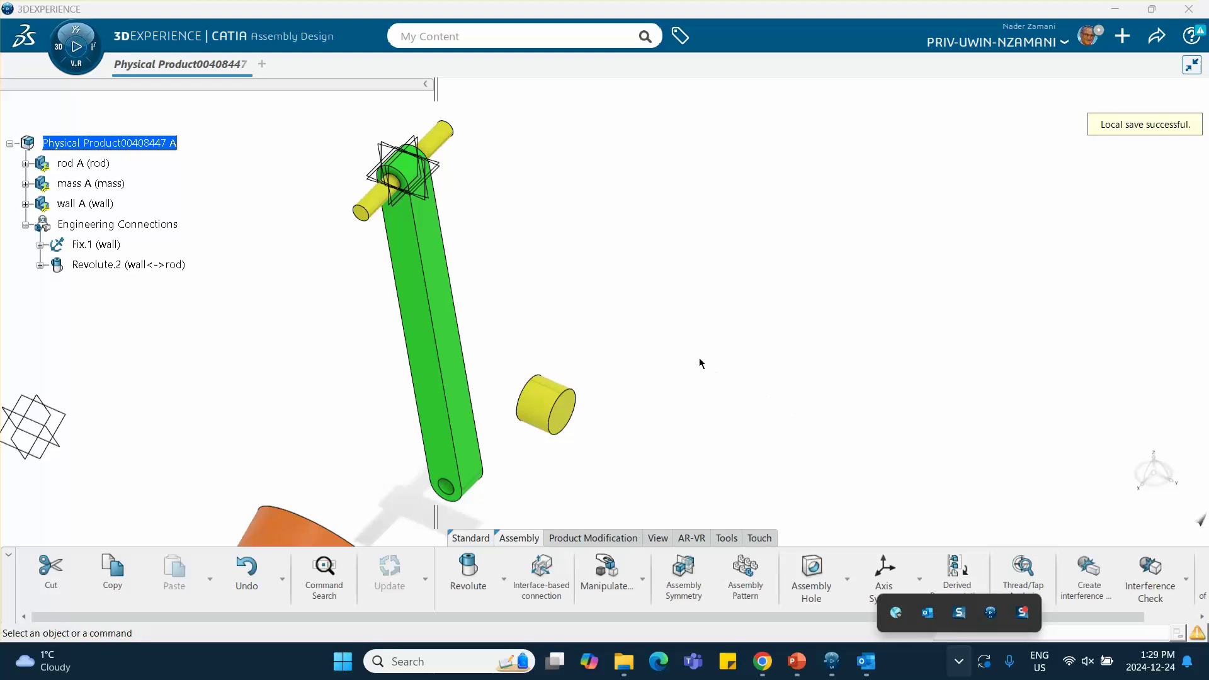
Step: Create a second Revolute connection from the same template, making the rod's lower hole axis coincident with the axis of the mass's connecting shaft
middle_click_drag(699, 358, 642, 405)
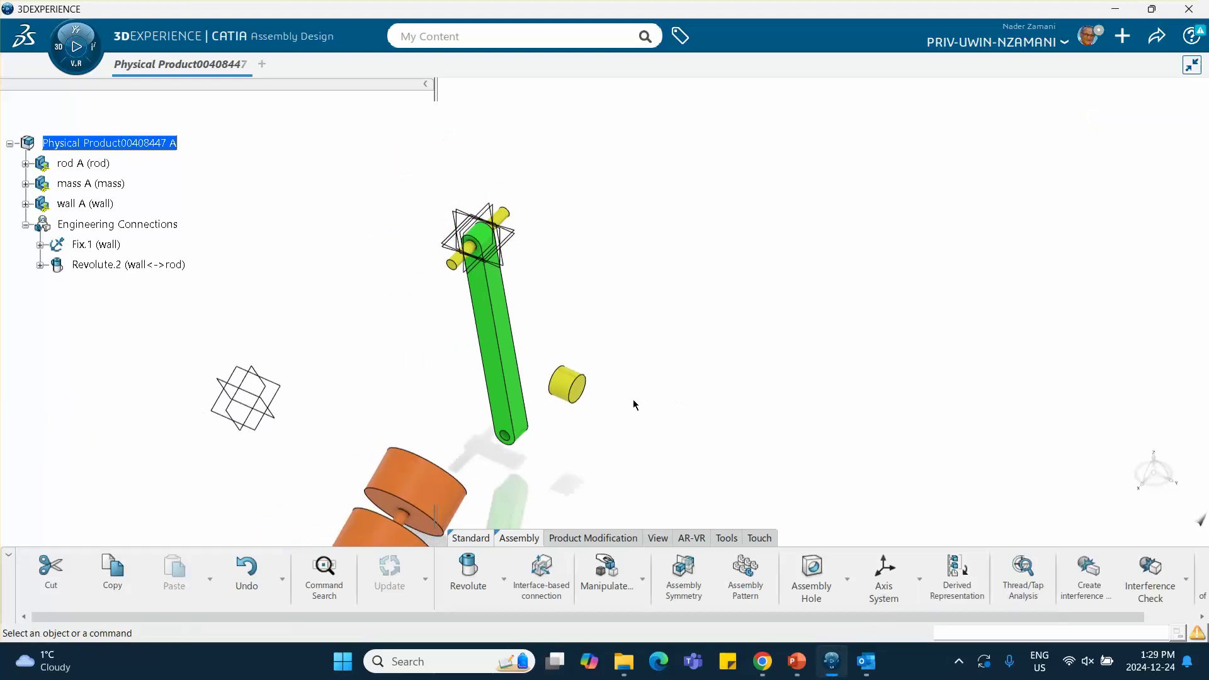
left_click(467, 557)
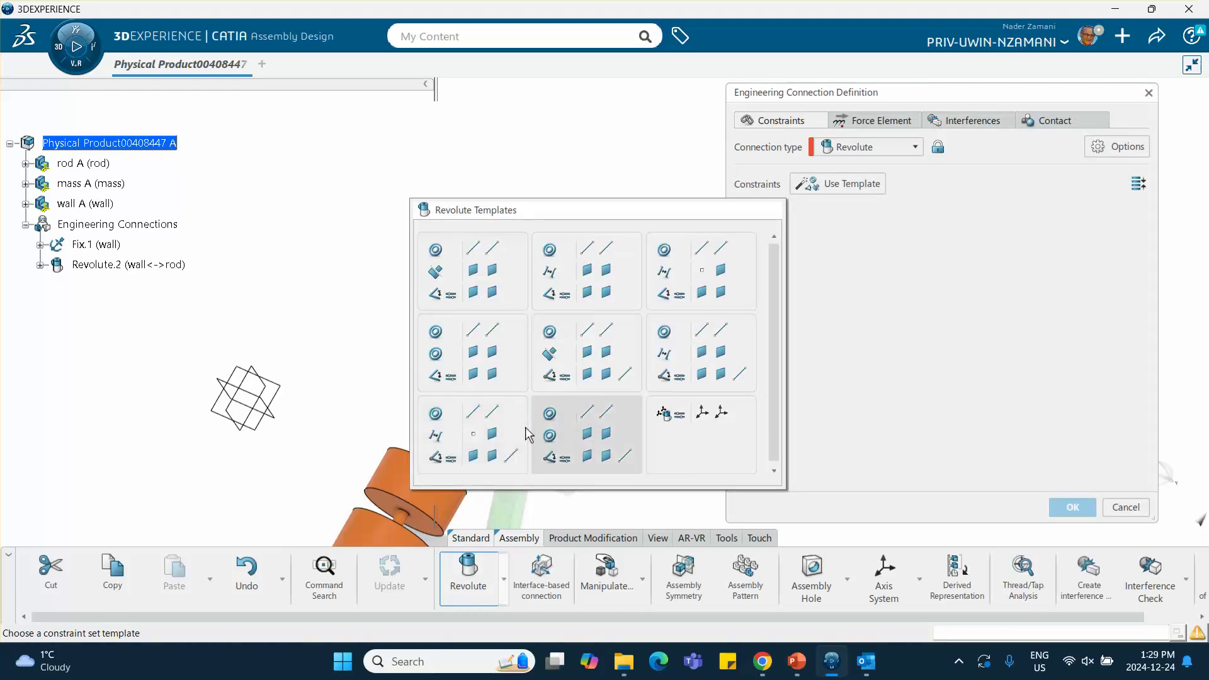
left_click(470, 355)
middle_click_drag(452, 388, 396, 357)
left_click(440, 406)
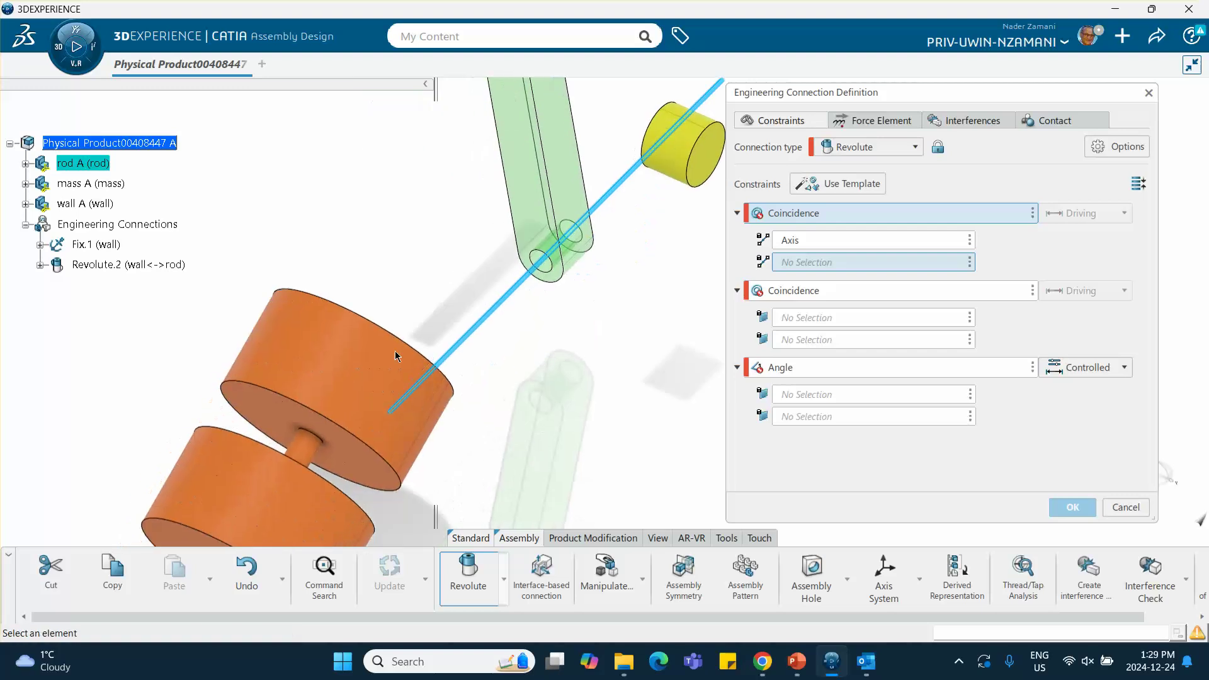
left_click(309, 454)
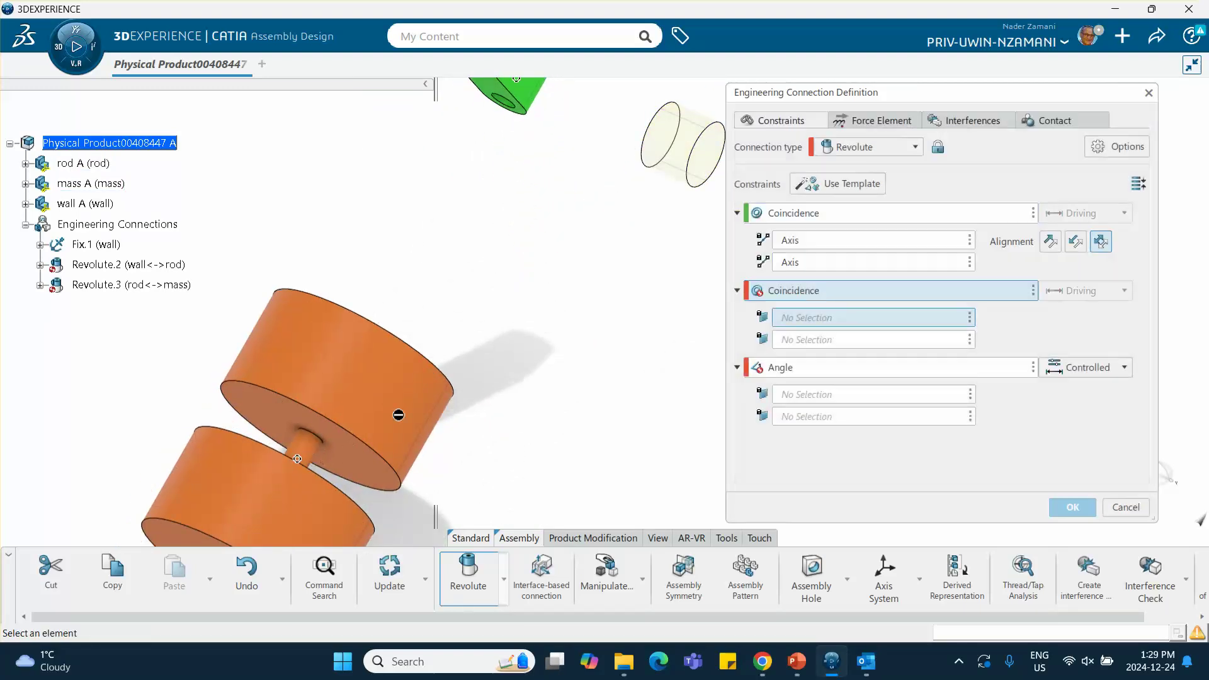
Step: Make the rod's yz plane coincident with the mass's yz plane in the second revolute connection
middle_click_drag(475, 389, 501, 262)
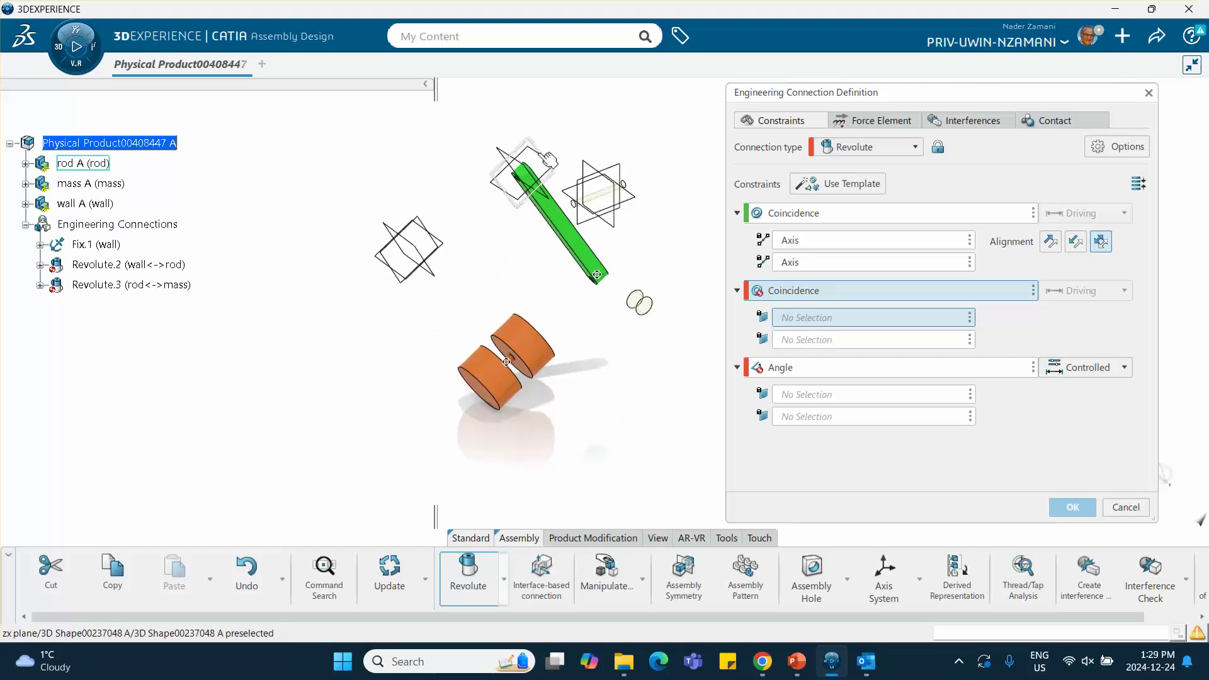
left_click(504, 153)
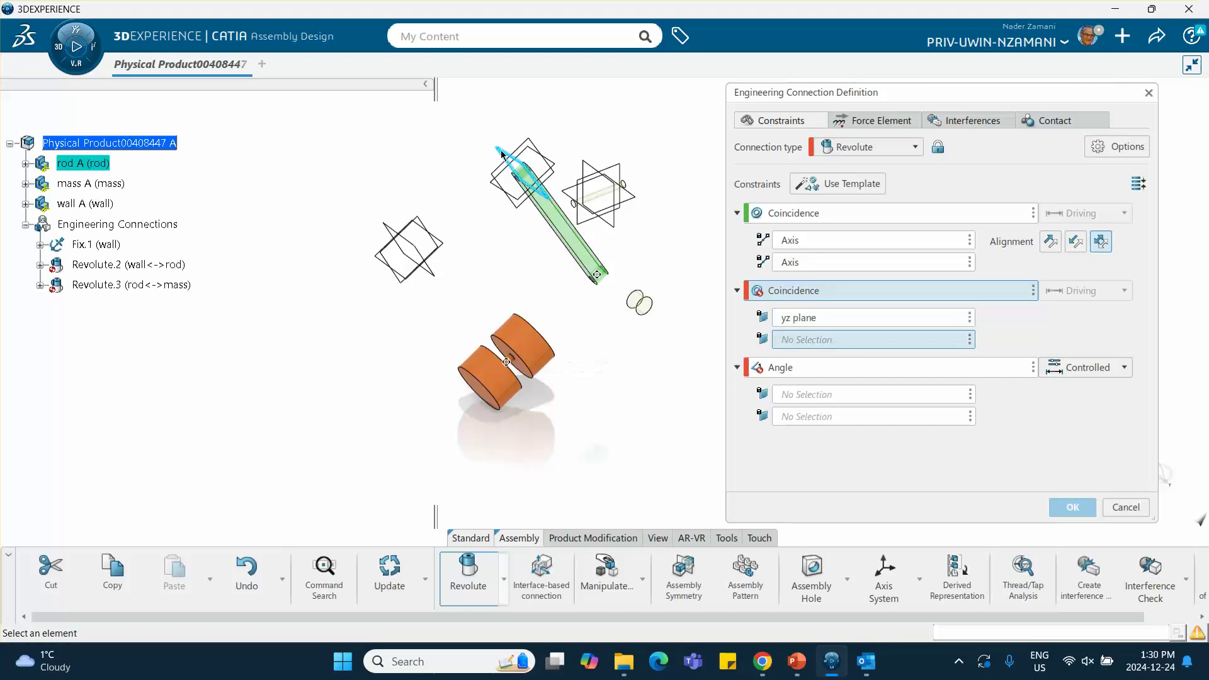
left_click(25, 183)
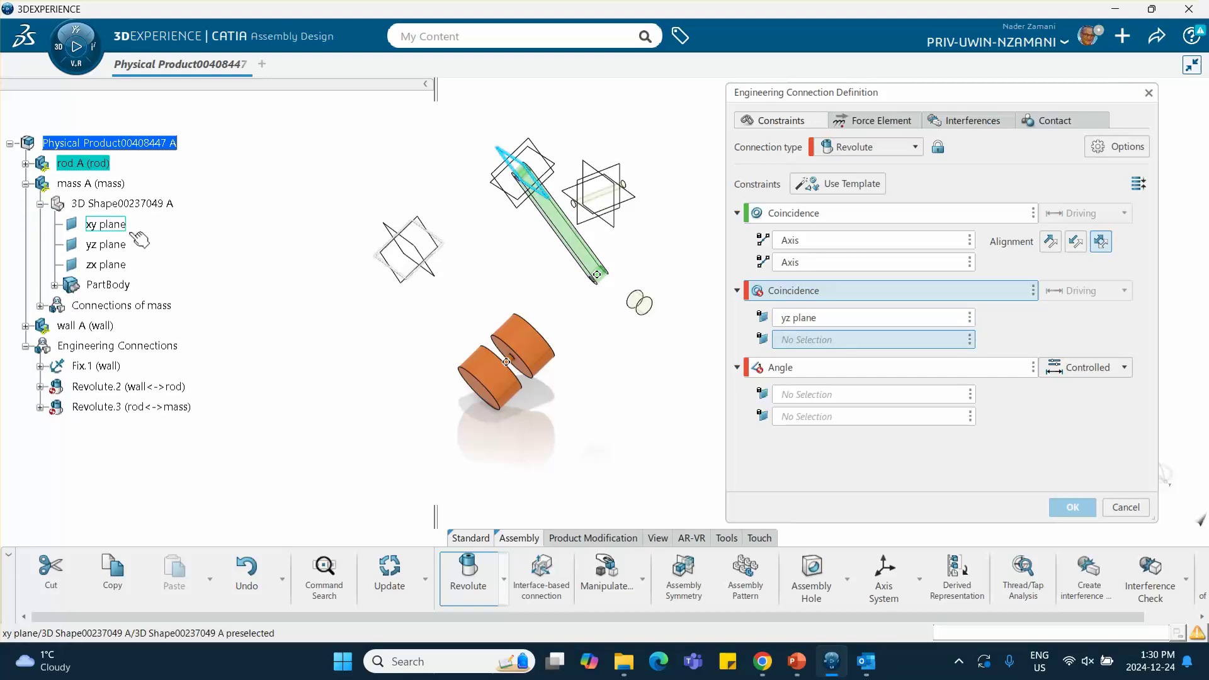
left_click(441, 278)
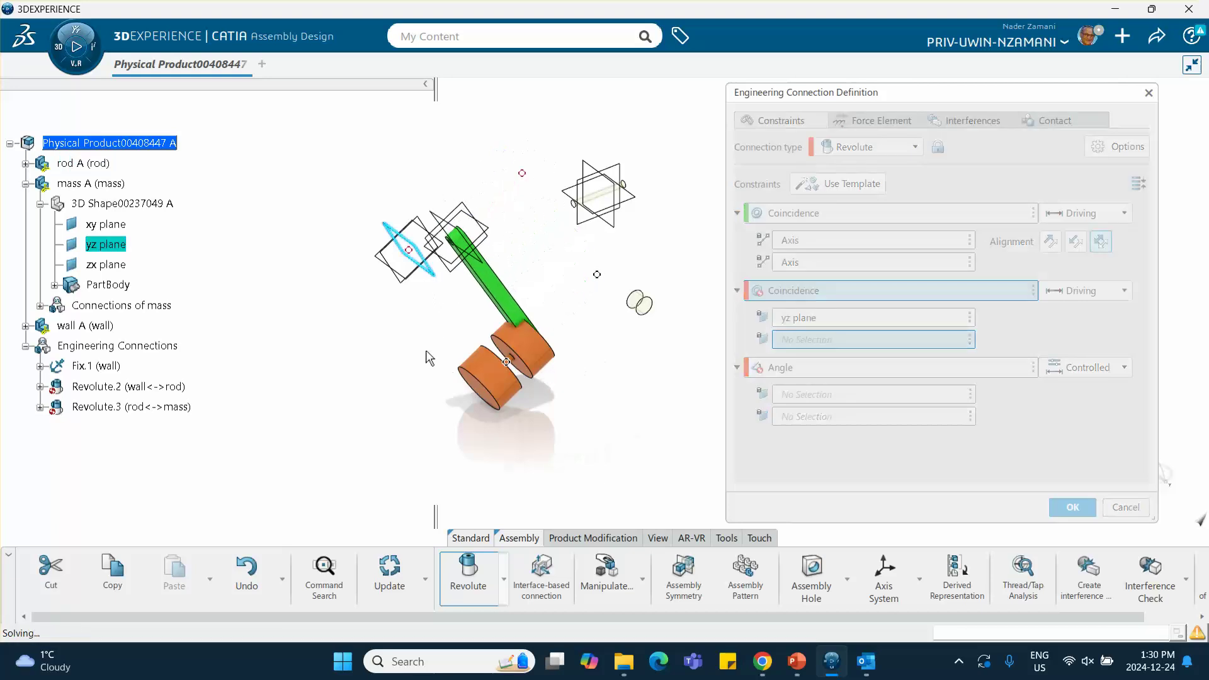
Step: Finish the rod-mass revolute connection without the angle constraint or a contact specification, and update the assembly
left_click(1034, 368)
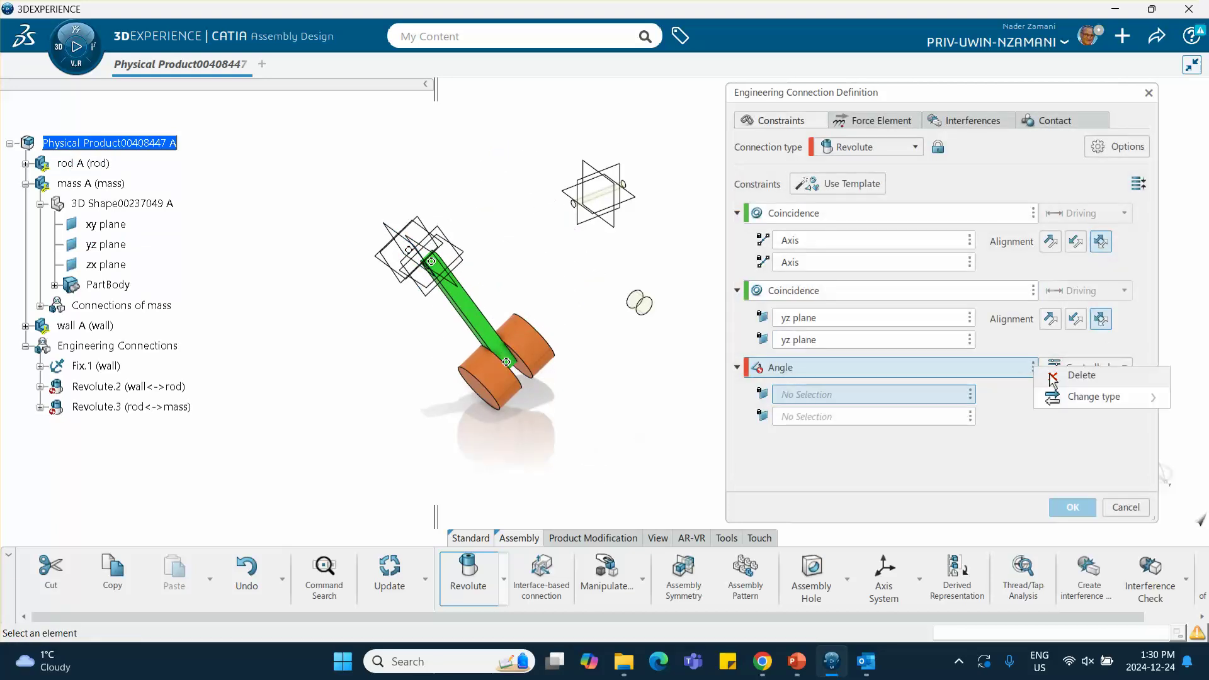
left_click(1067, 376)
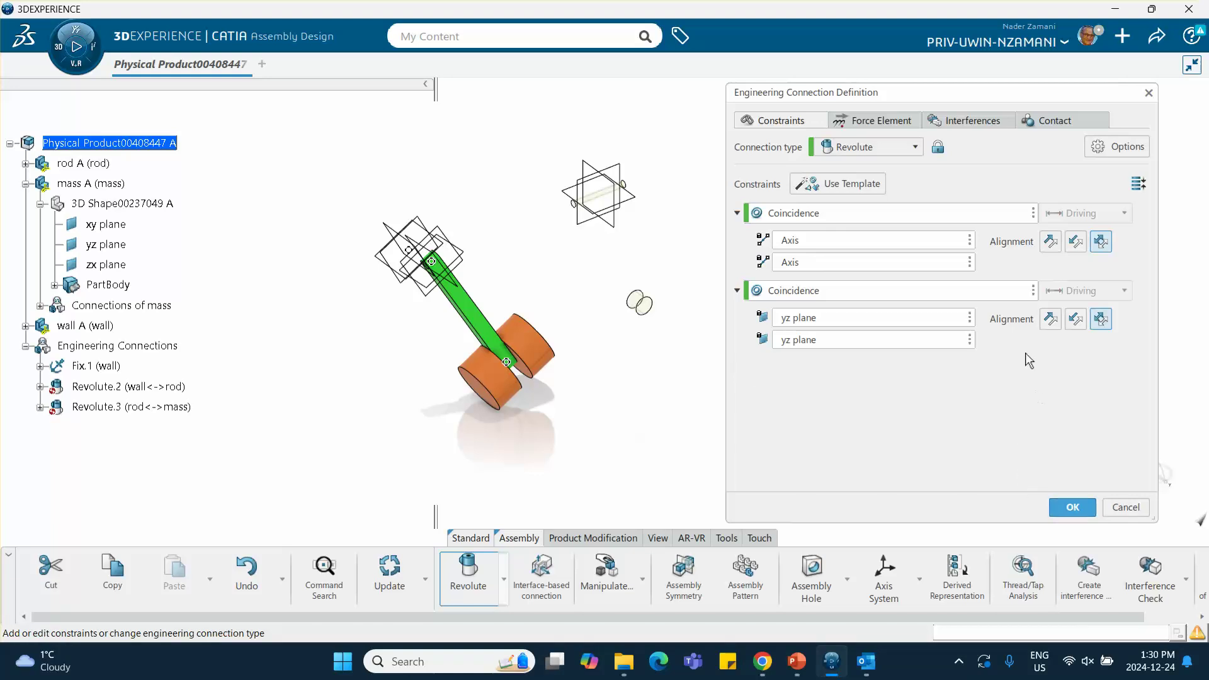
left_click(1072, 508)
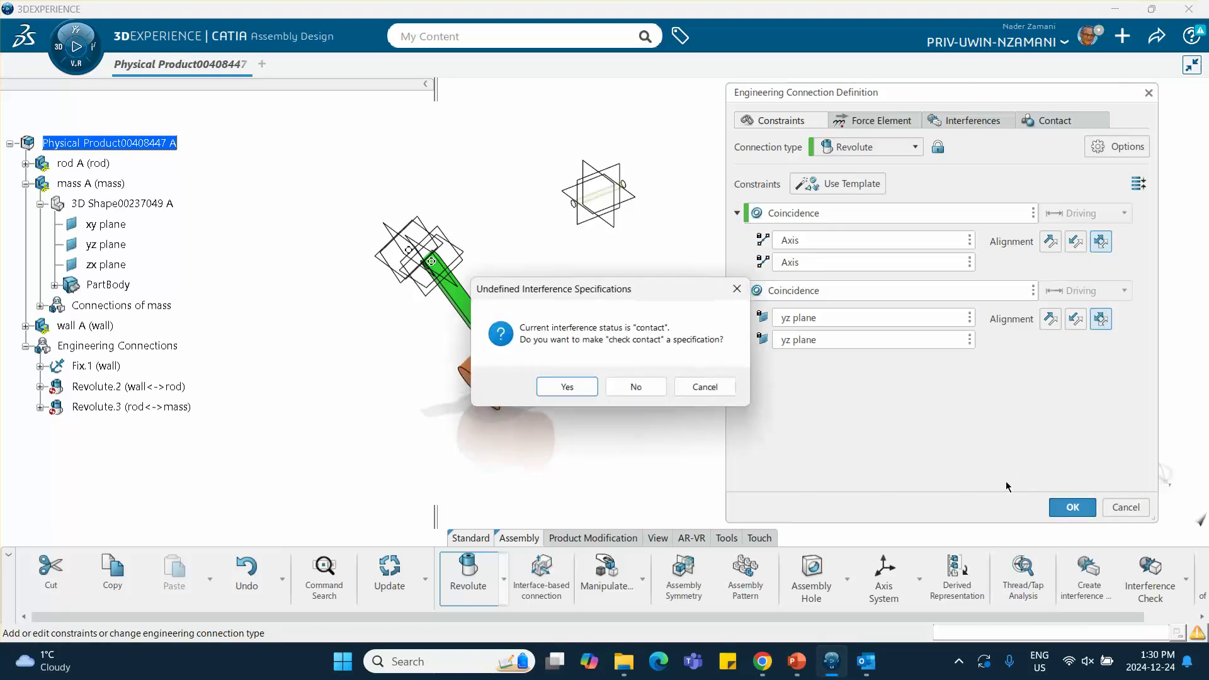
left_click(630, 388)
left_click(389, 569)
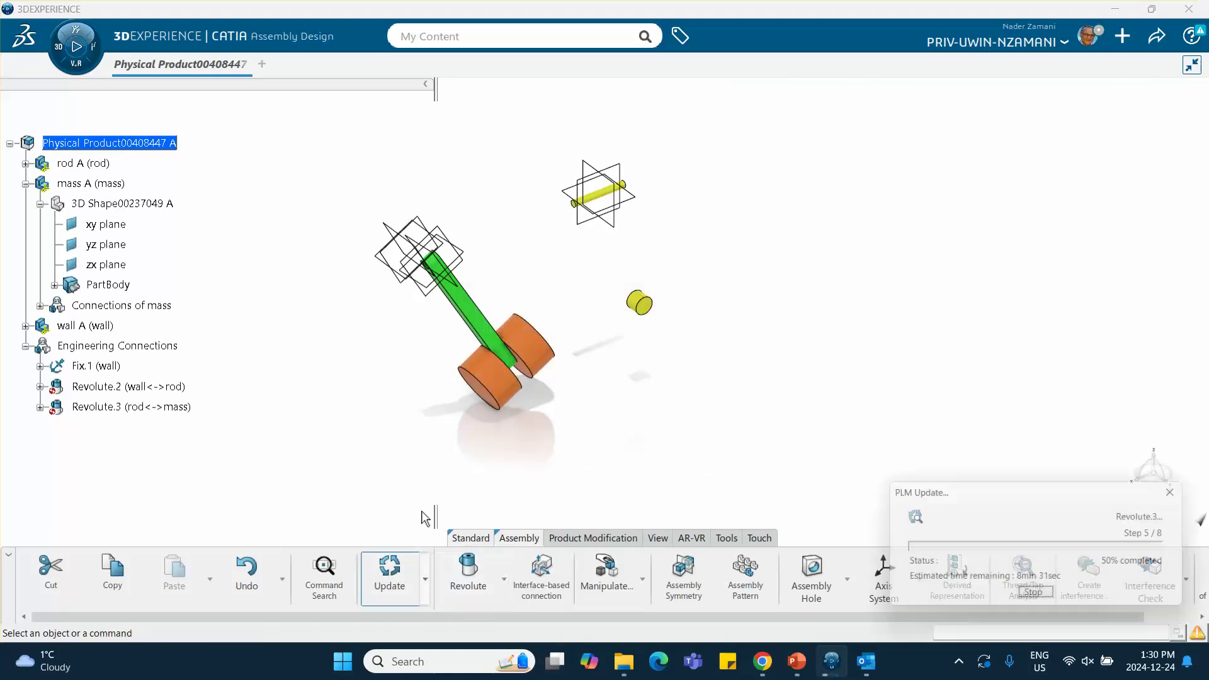
Step: Show the hidden Point.1 in the wall's PartBody as the spring attachment point on the yellow cylinder
middle_click_drag(592, 438, 394, 332)
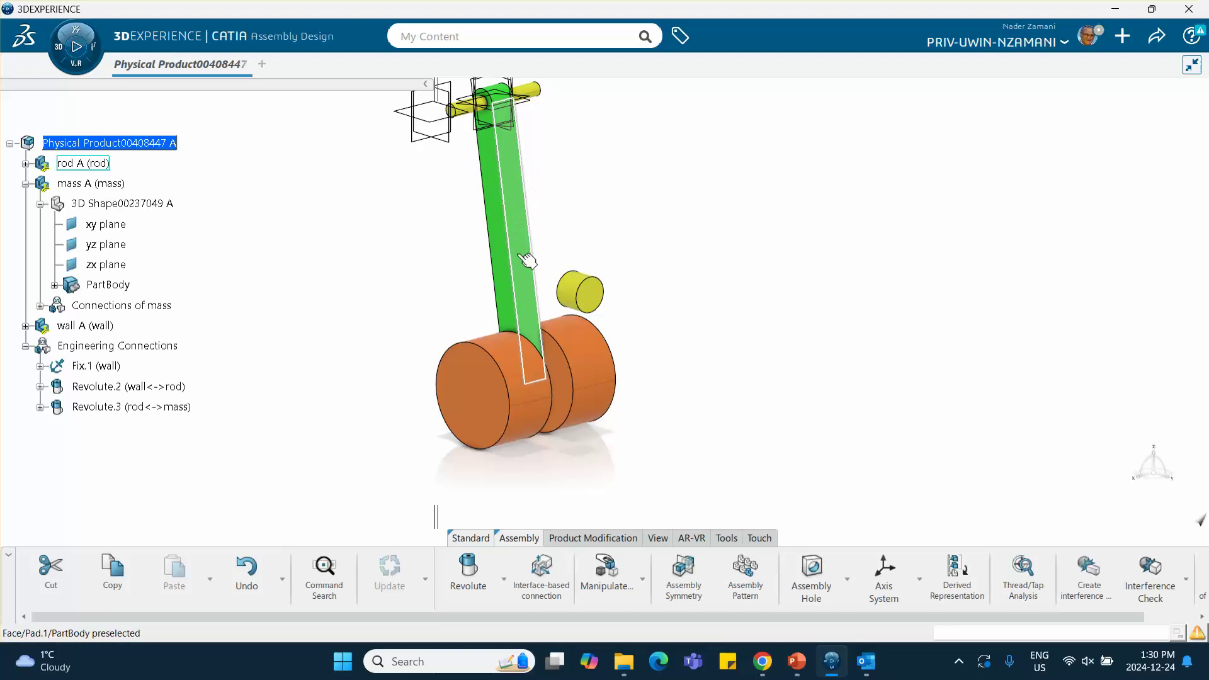
middle_click_drag(521, 305, 802, 299)
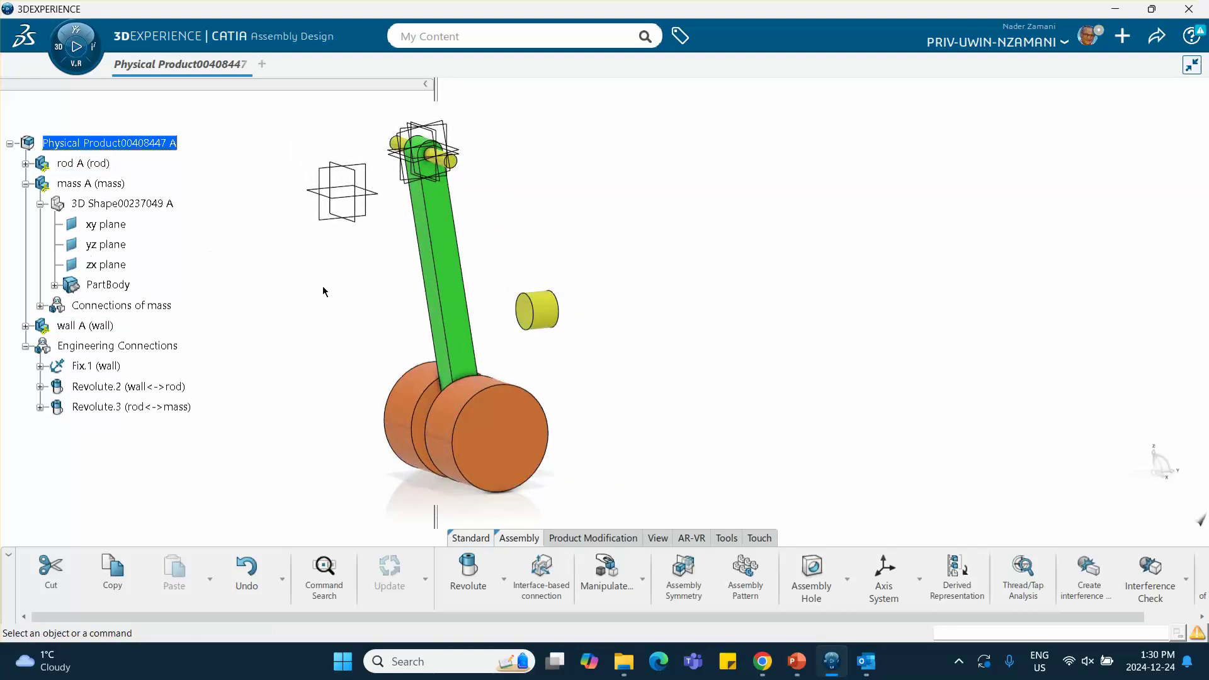
middle_click_drag(238, 288, 329, 253)
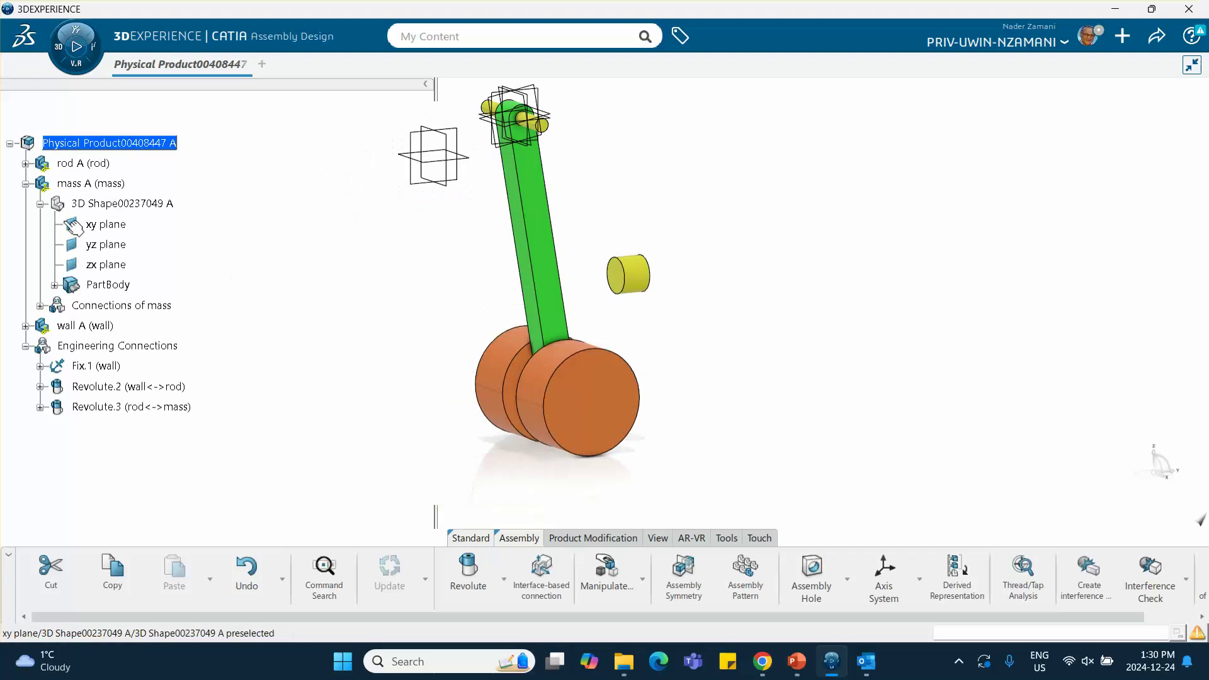
left_click(55, 286)
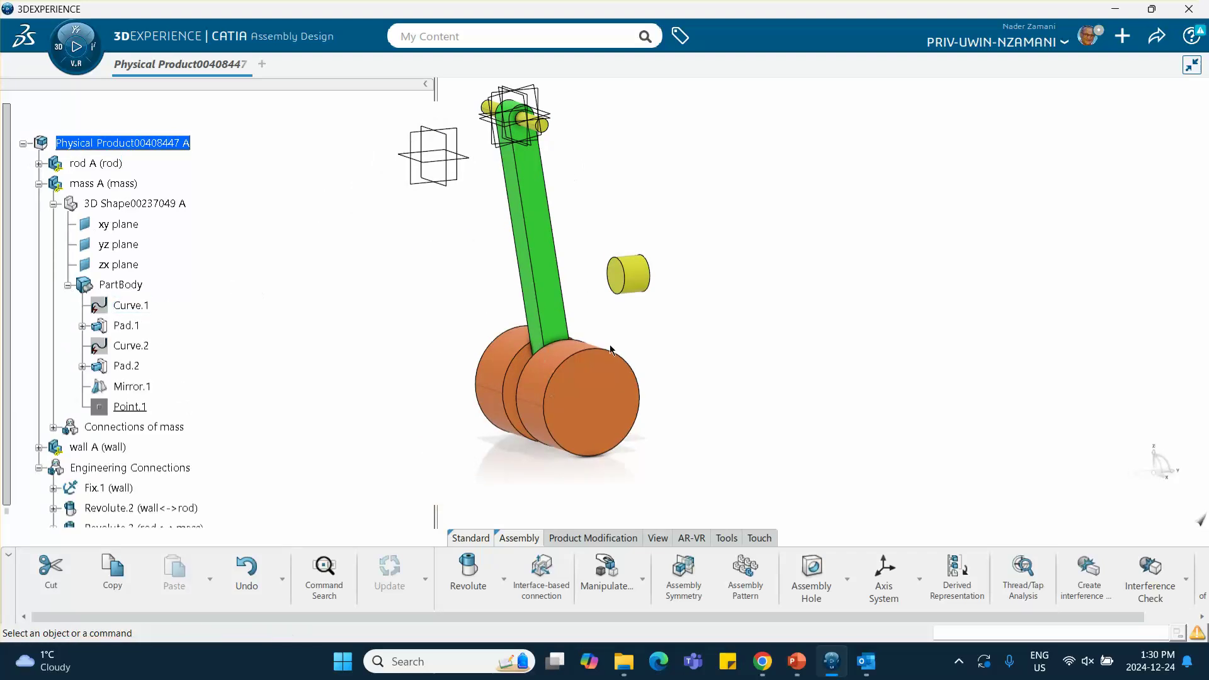
middle_click_drag(610, 348, 586, 321)
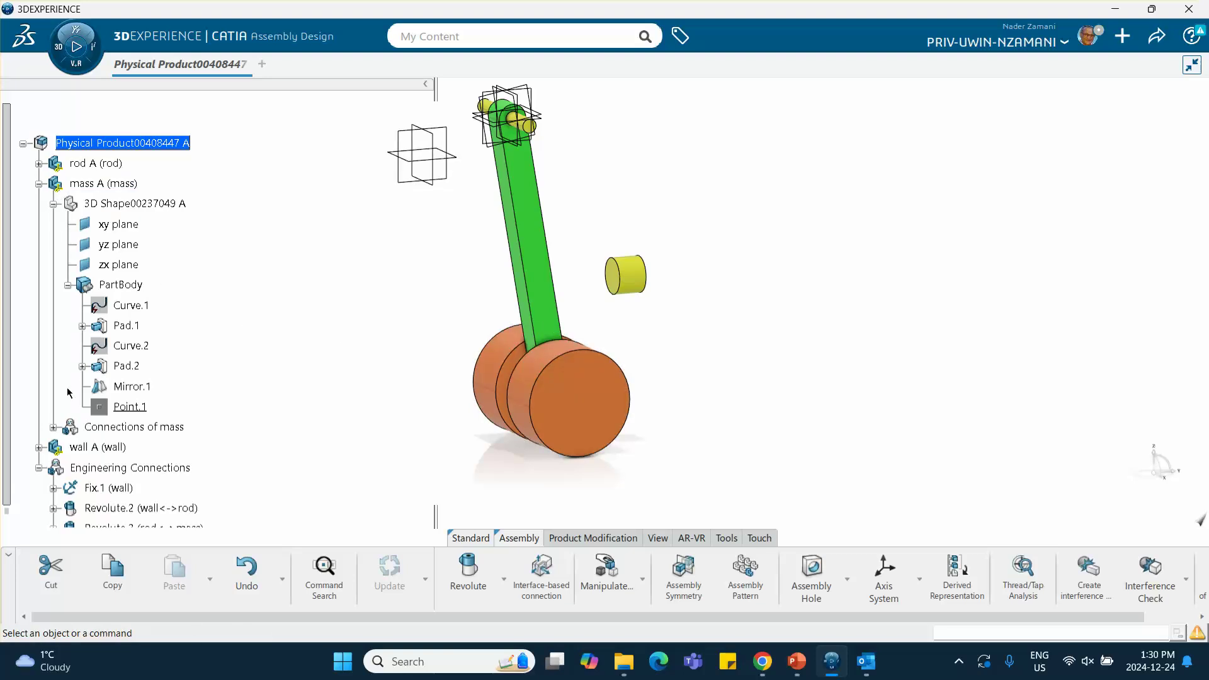
left_click(38, 447)
scroll(63, 344, "down", 4)
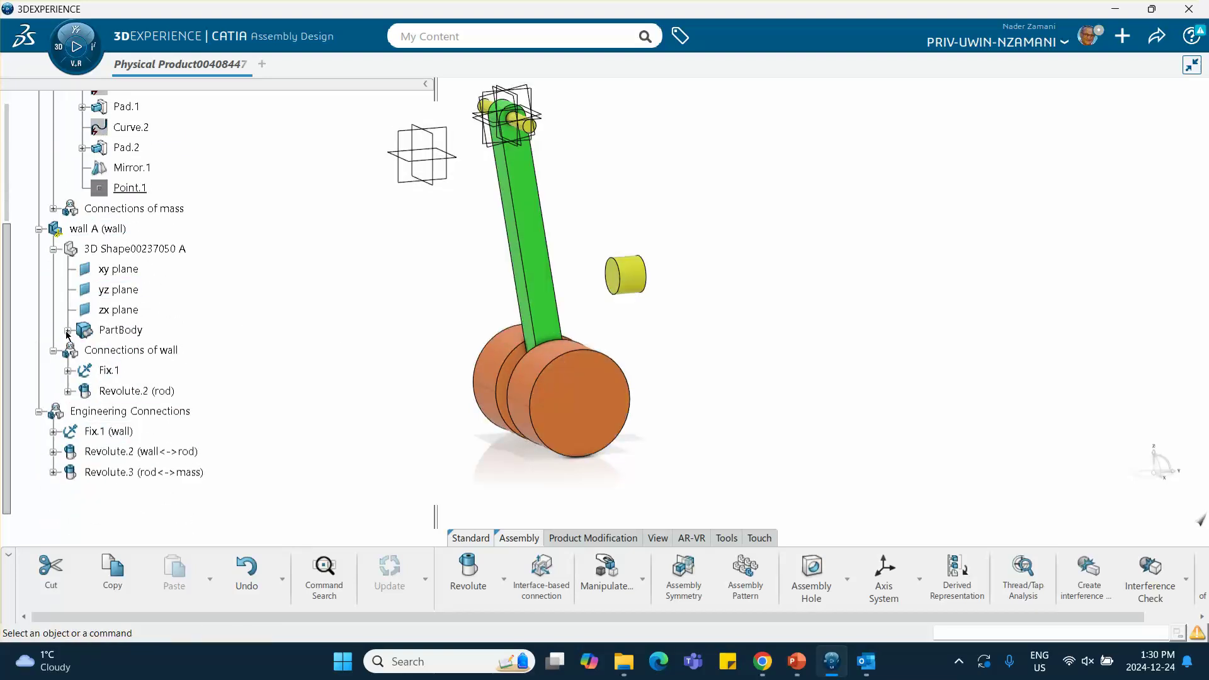
left_click(67, 330)
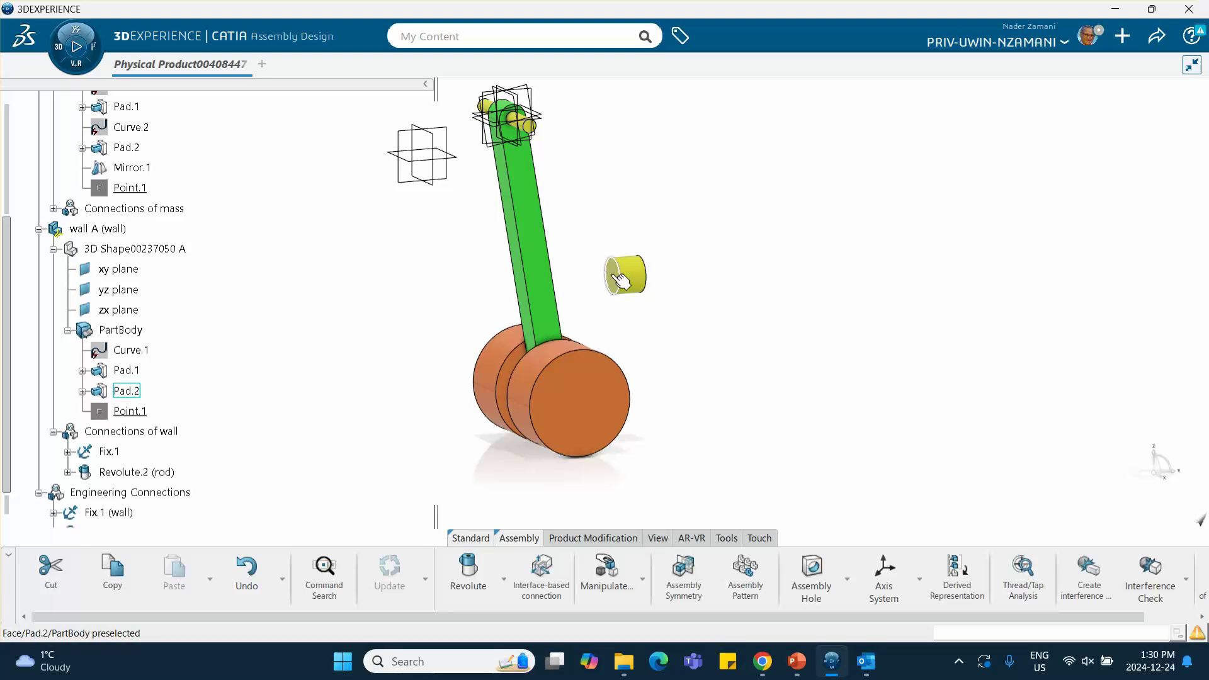
right_click(132, 411)
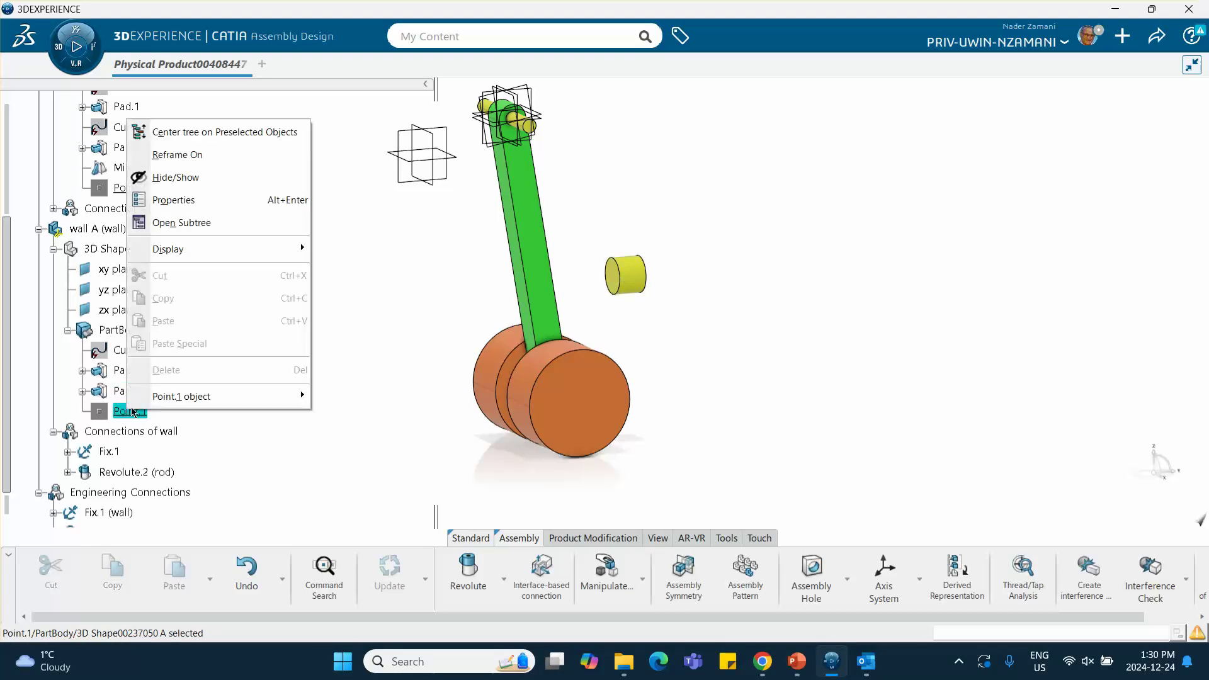
left_click(195, 188)
middle_click_drag(616, 304, 365, 283)
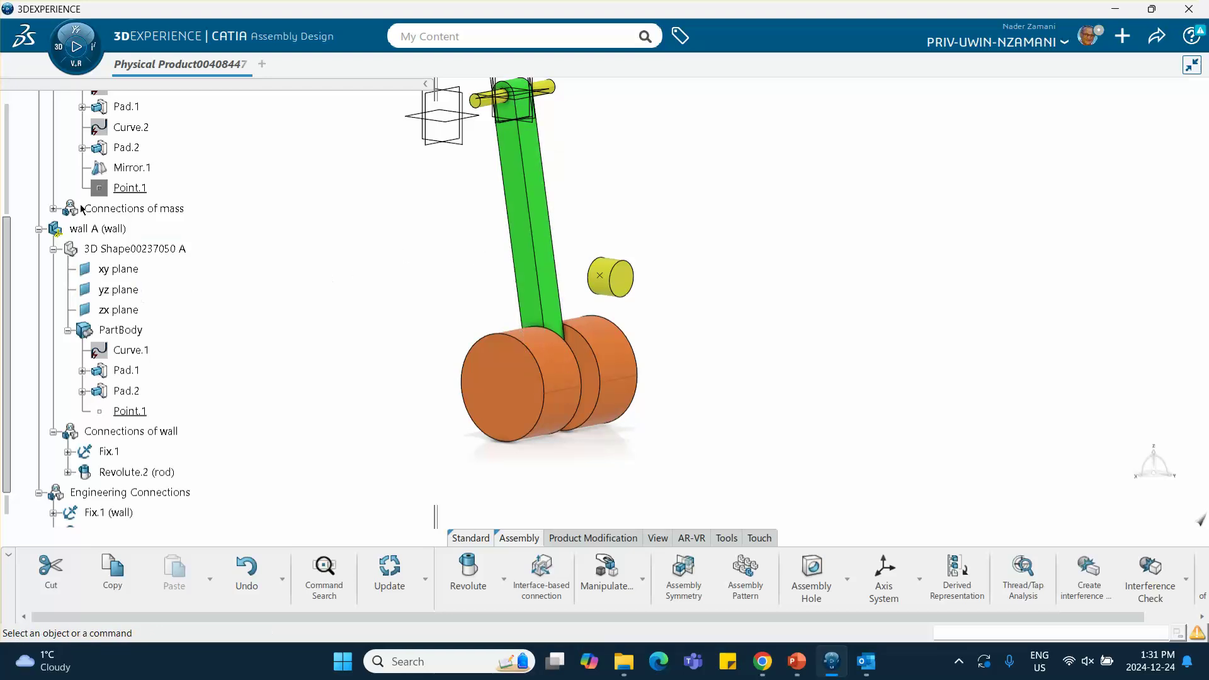
Step: Expand the rod's PartBody in the product tree to reach its hidden points
scroll(126, 352, "down", 2)
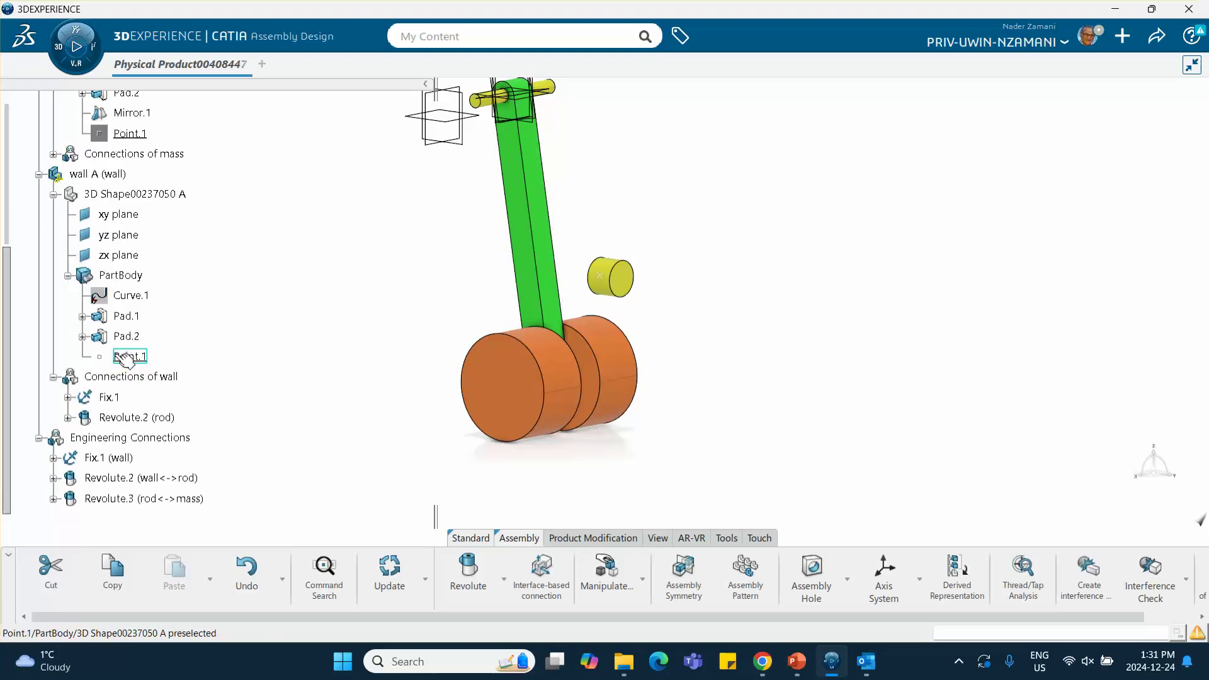
scroll(128, 310, "up", 4)
scroll(128, 310, "up", 4)
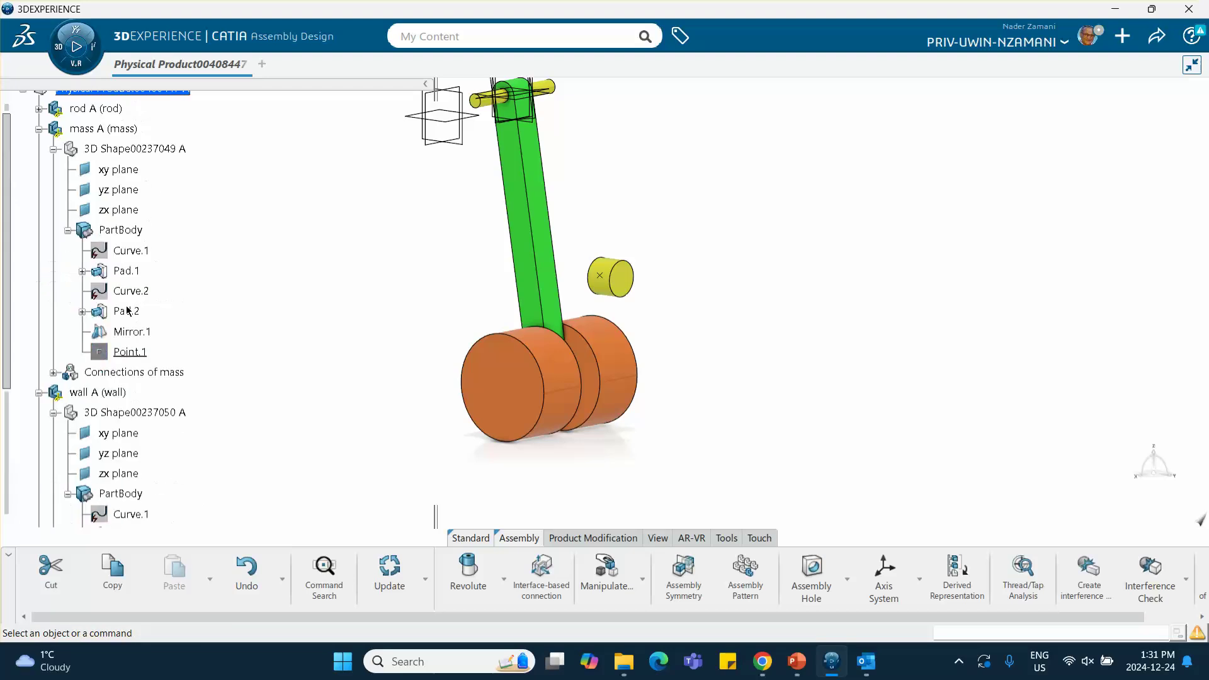
left_click(38, 108)
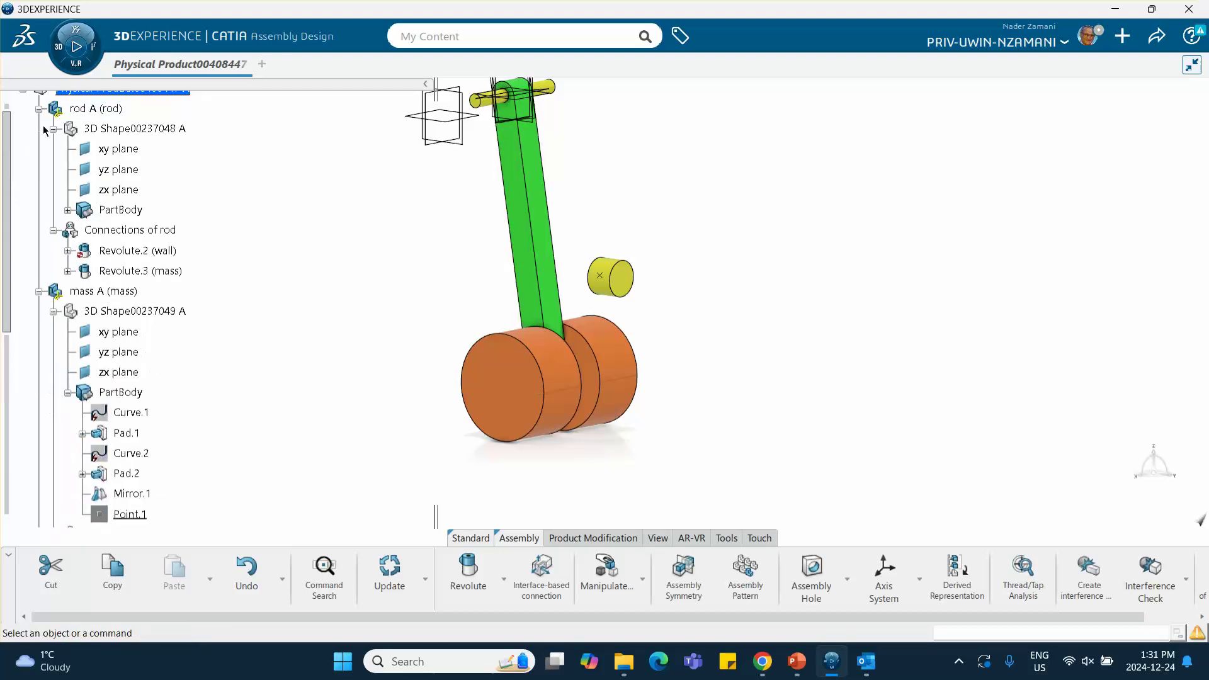
left_click(68, 210)
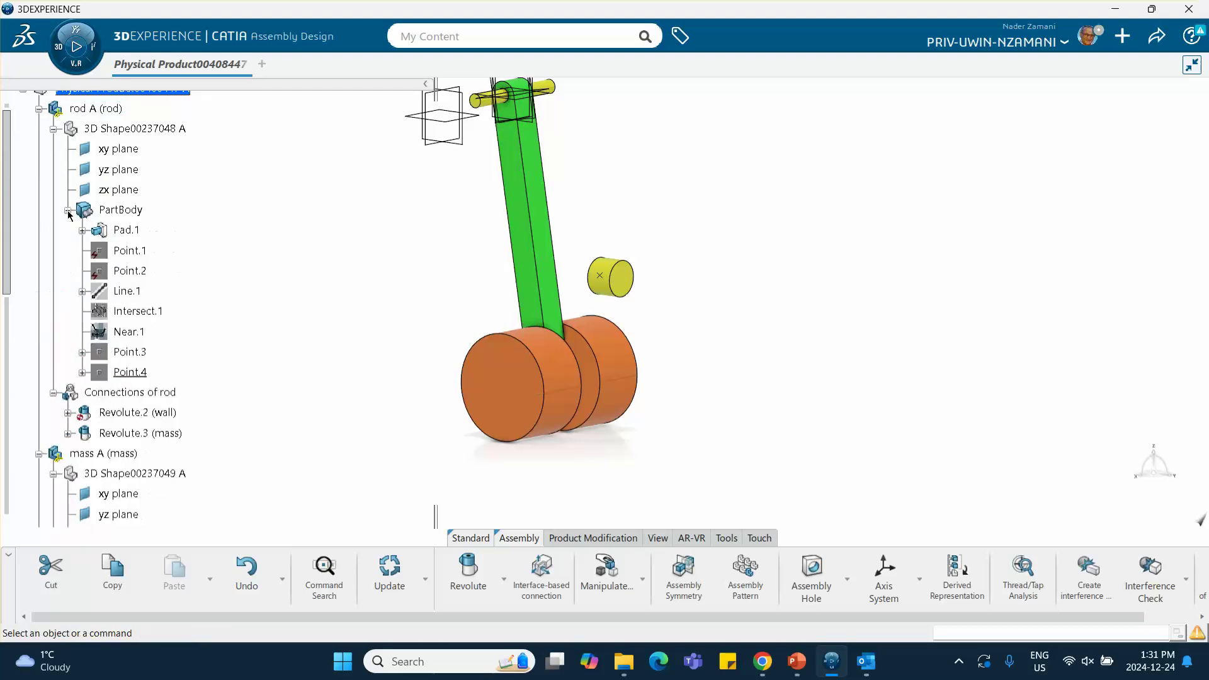
Step: Try showing Point.3 in the rod's PartBody and hide it again
right_click(148, 357)
left_click(189, 126)
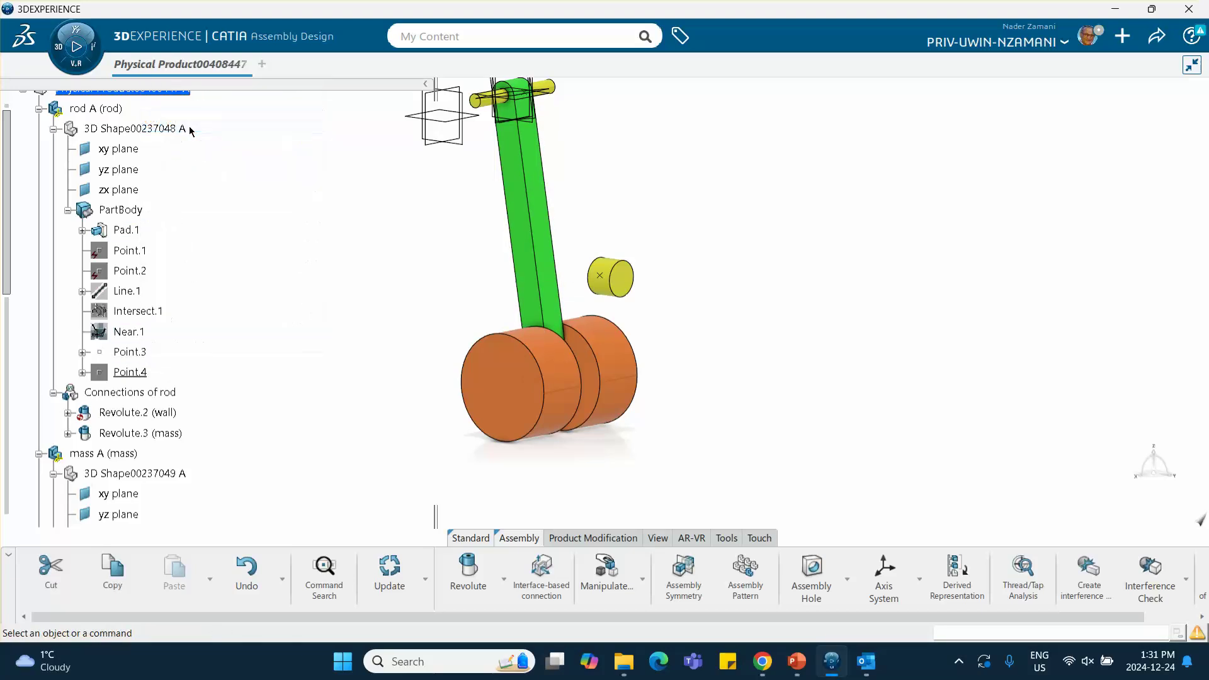
left_click(137, 353)
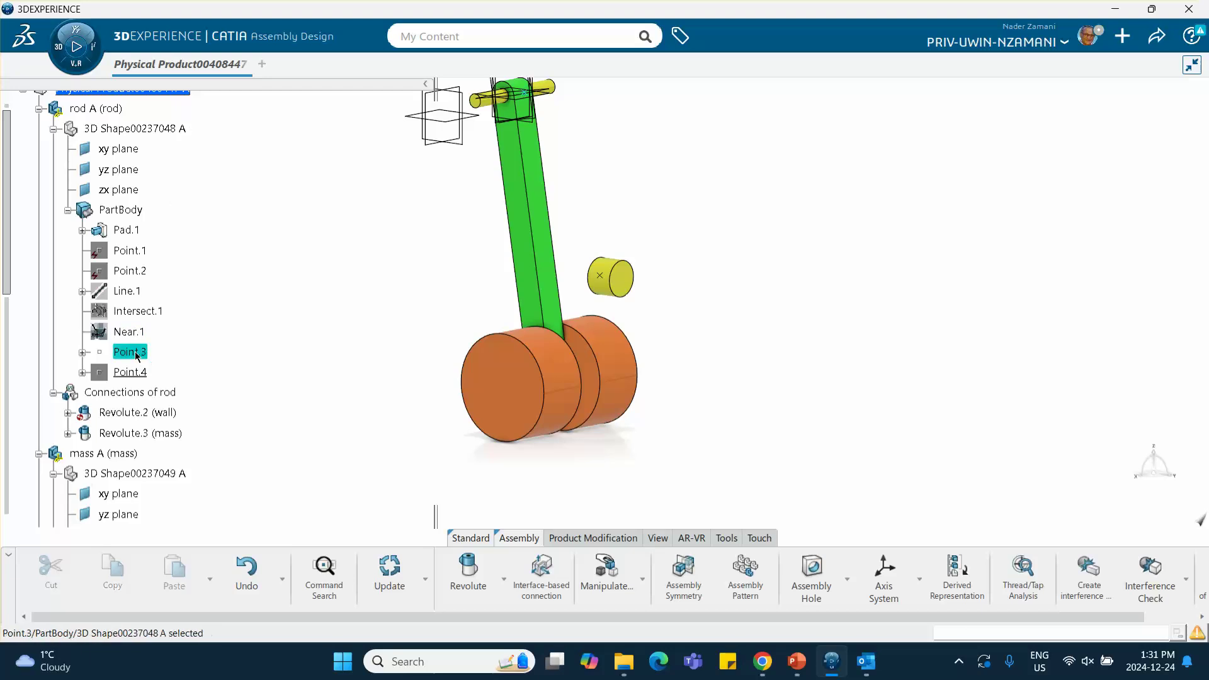
right_click(137, 354)
left_click(189, 410)
Step: Show Point.4 in the rod's PartBody and check its location against the pendulum dimension slide in PowerPoint
left_click(137, 372)
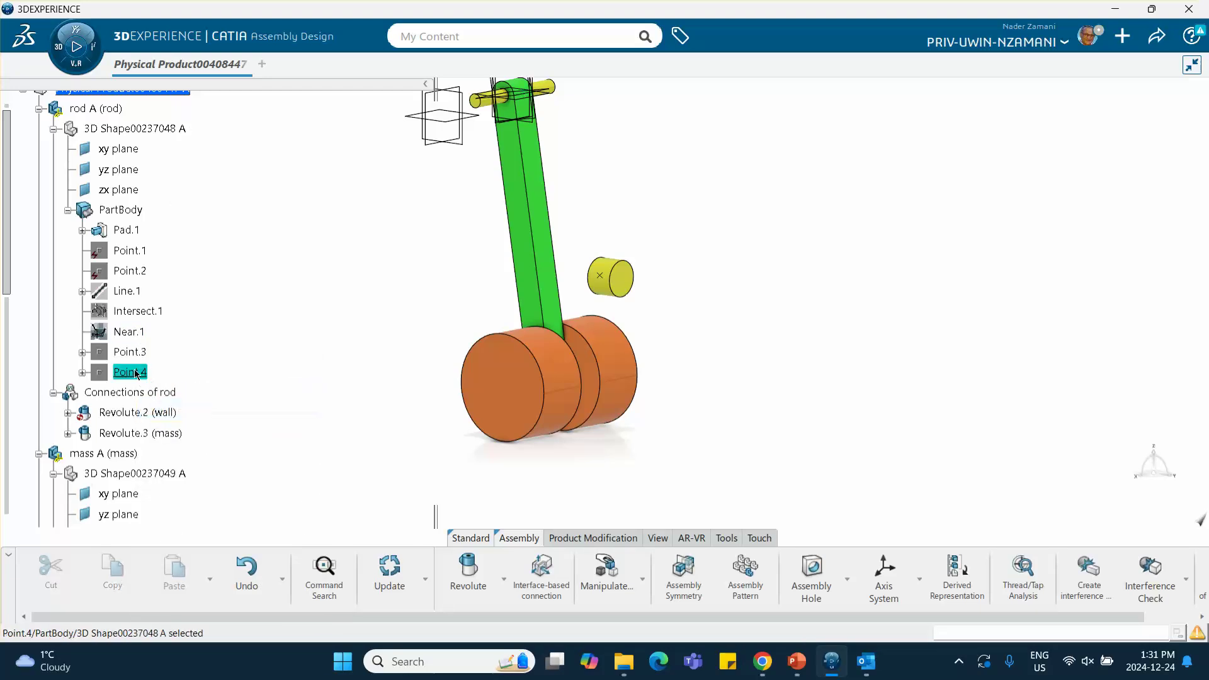
right_click(137, 373)
left_click(178, 138)
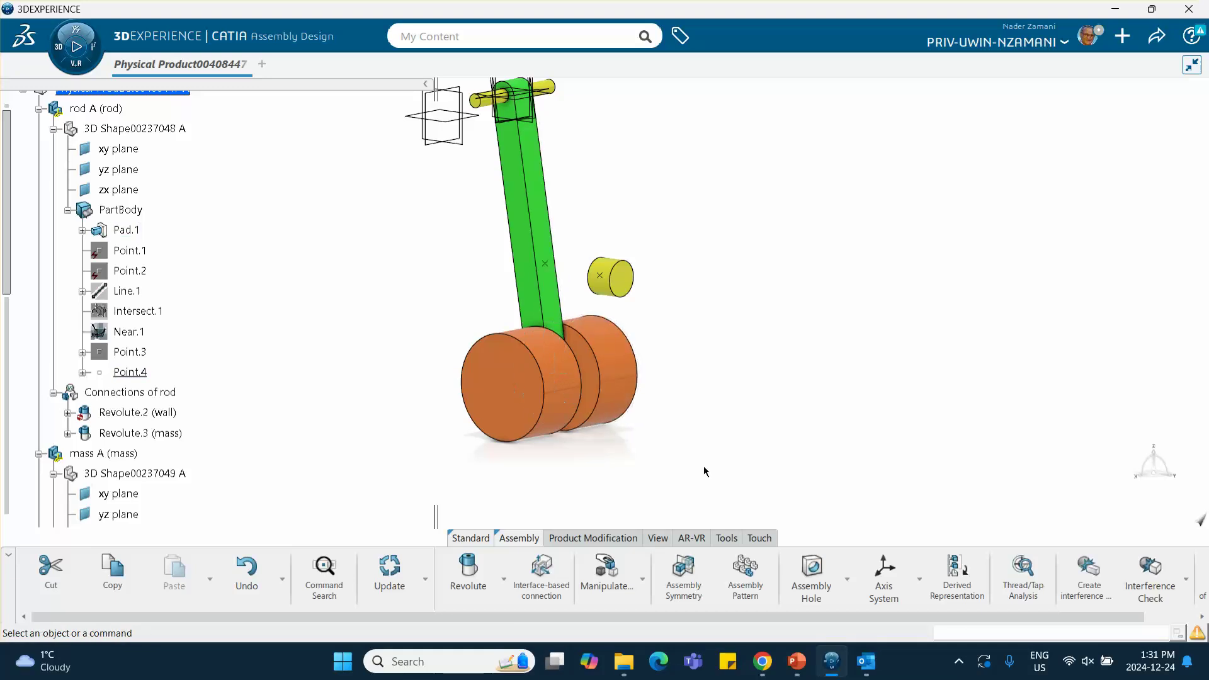
left_click(797, 665)
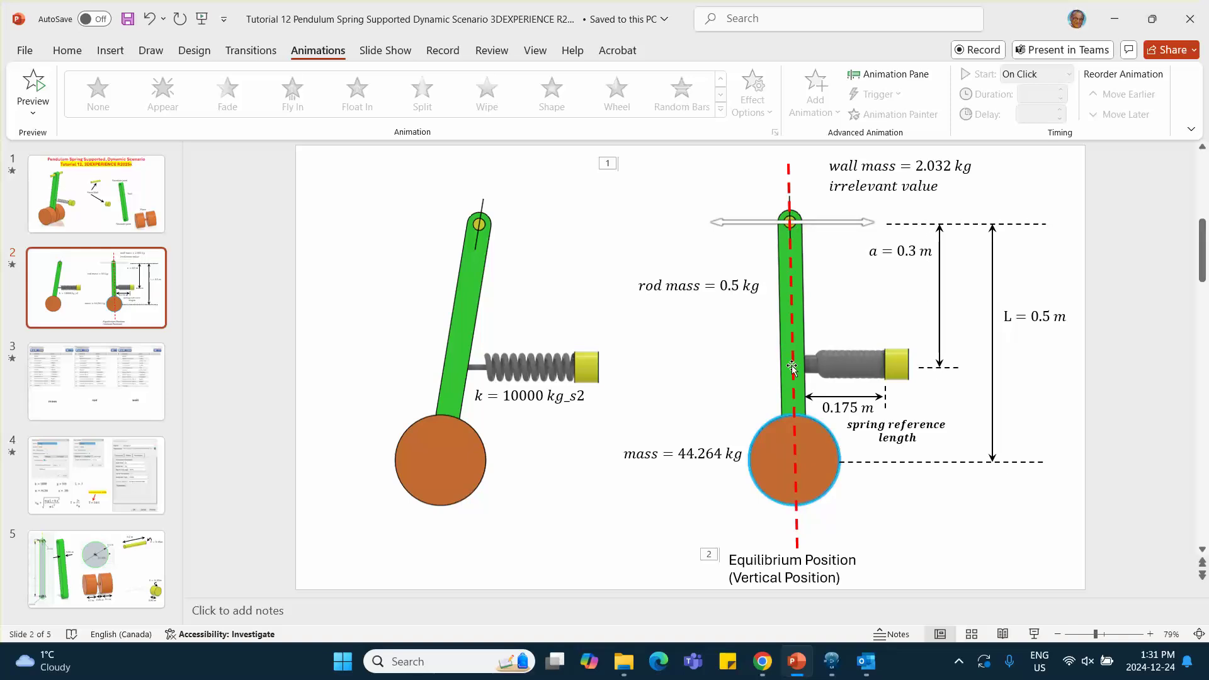
left_click(829, 663)
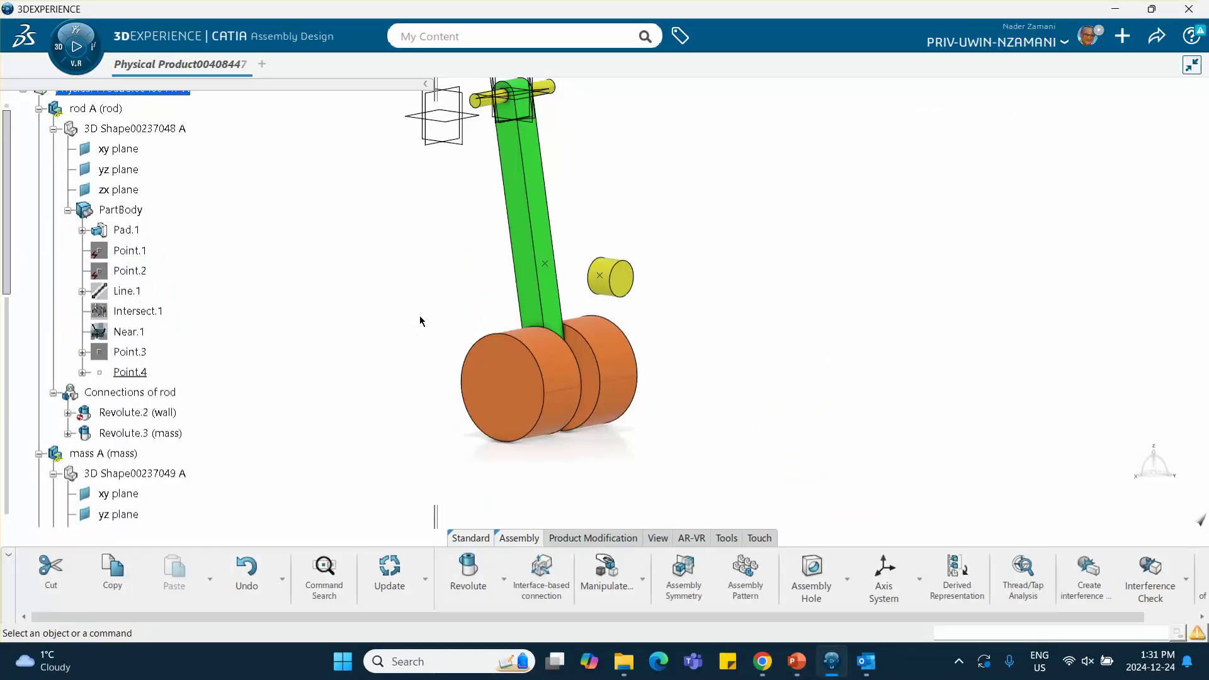
Step: Collapse the rod, mass, wall and Engineering Connections branches in the product tree
scroll(76, 229, "down", 1)
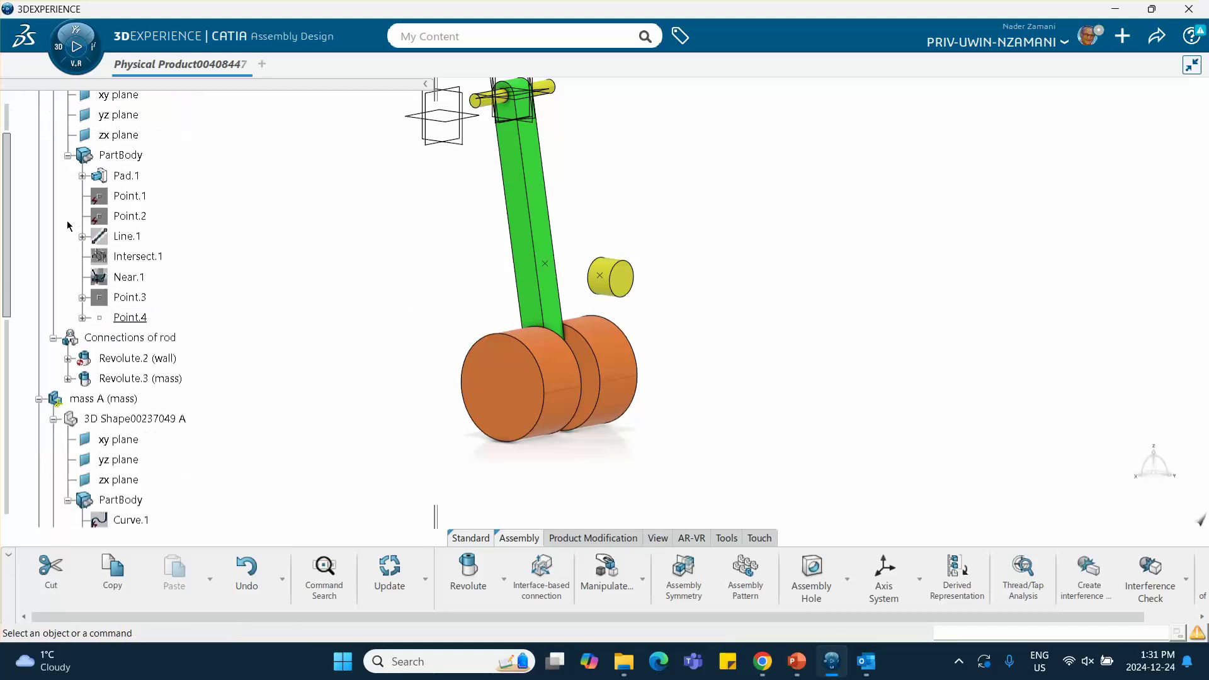
scroll(70, 225, "up", 3)
left_click(39, 218)
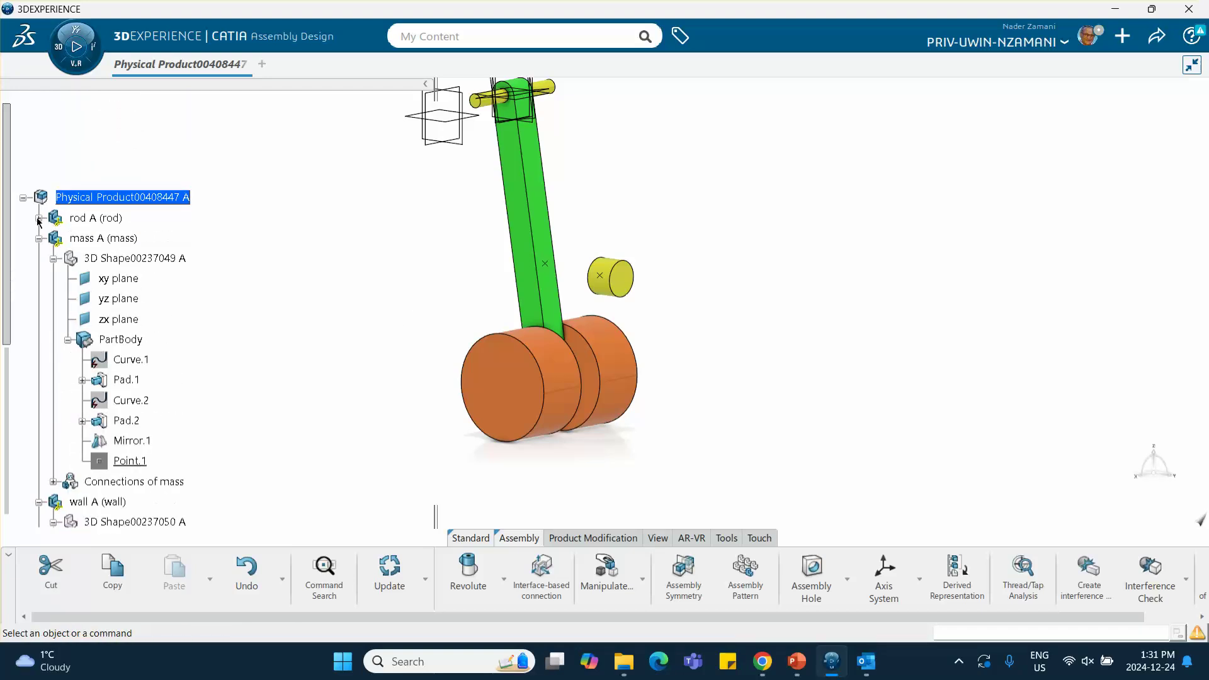
left_click(38, 238)
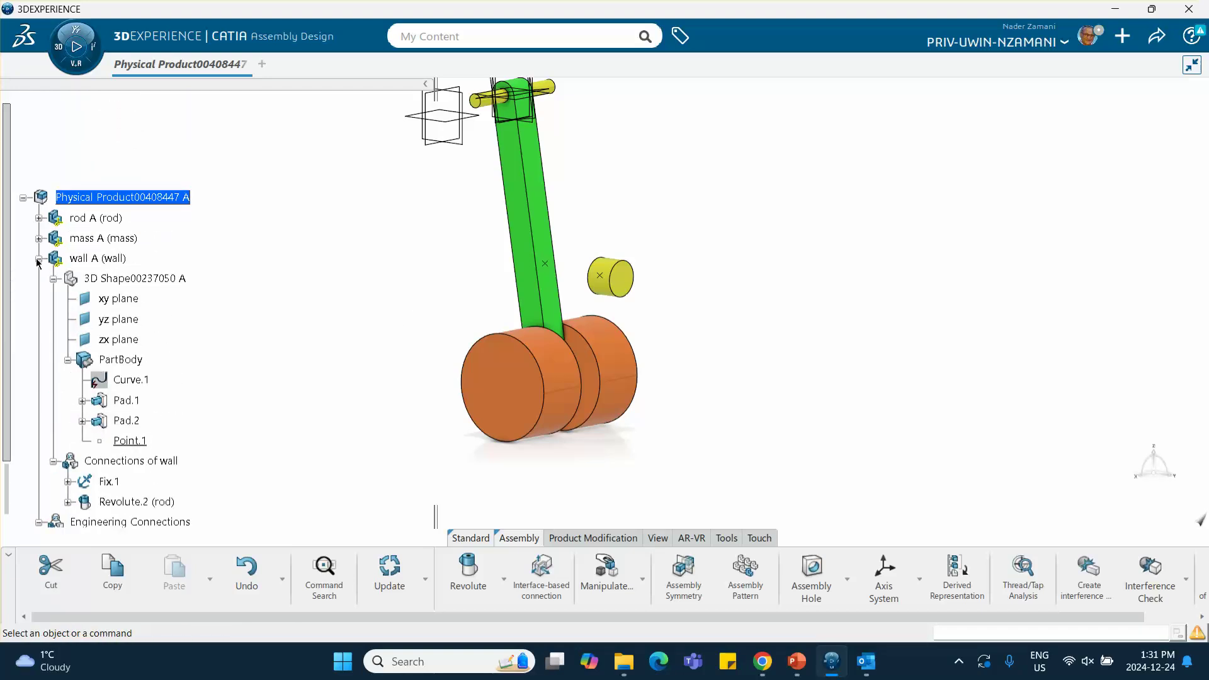
left_click(39, 259)
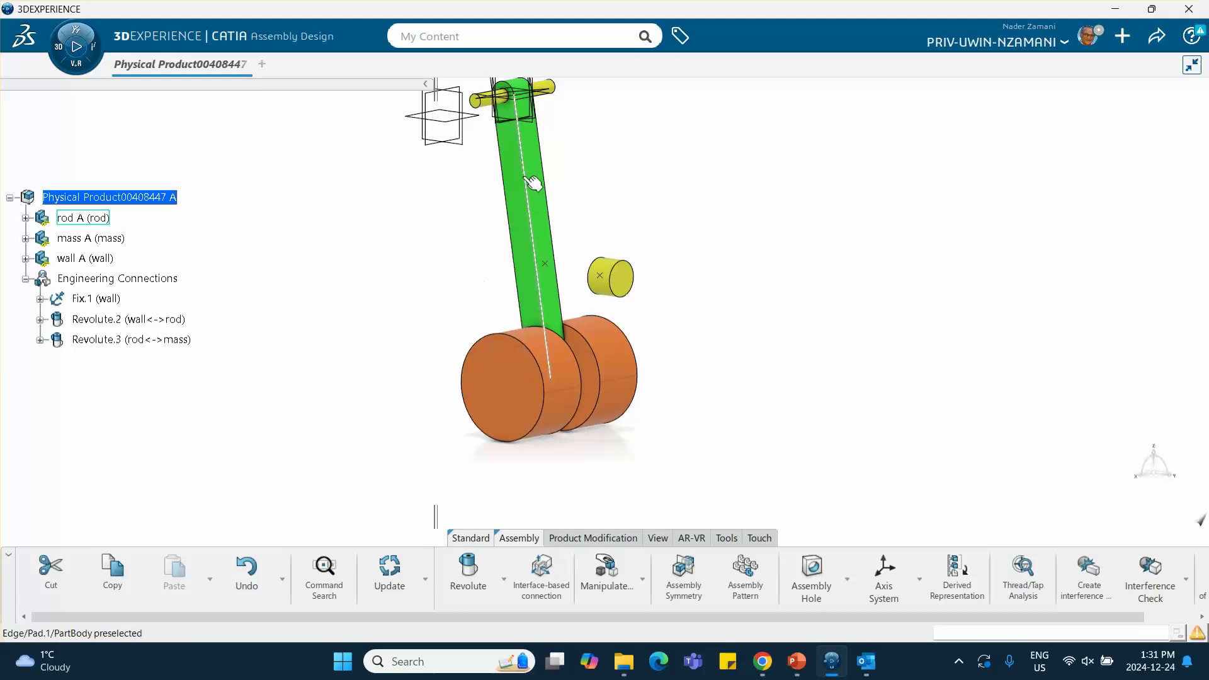
left_click(25, 279)
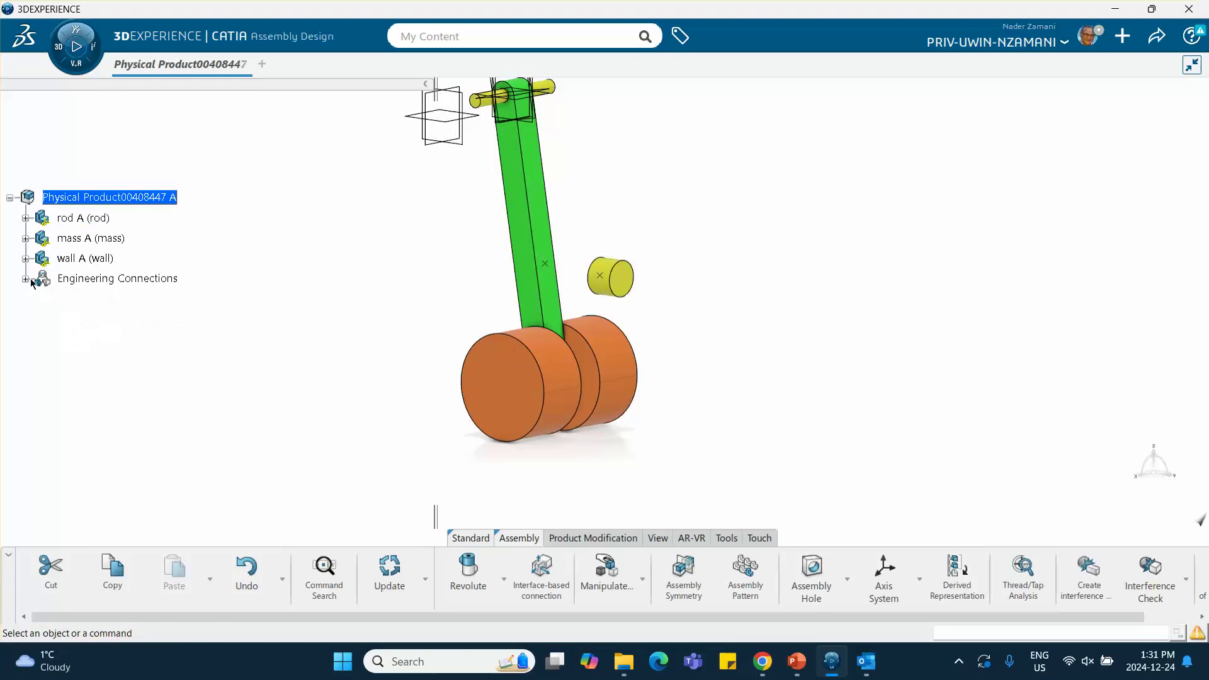
Step: Switch the assembly to the Mechanical Systems Design app
left_click(63, 50)
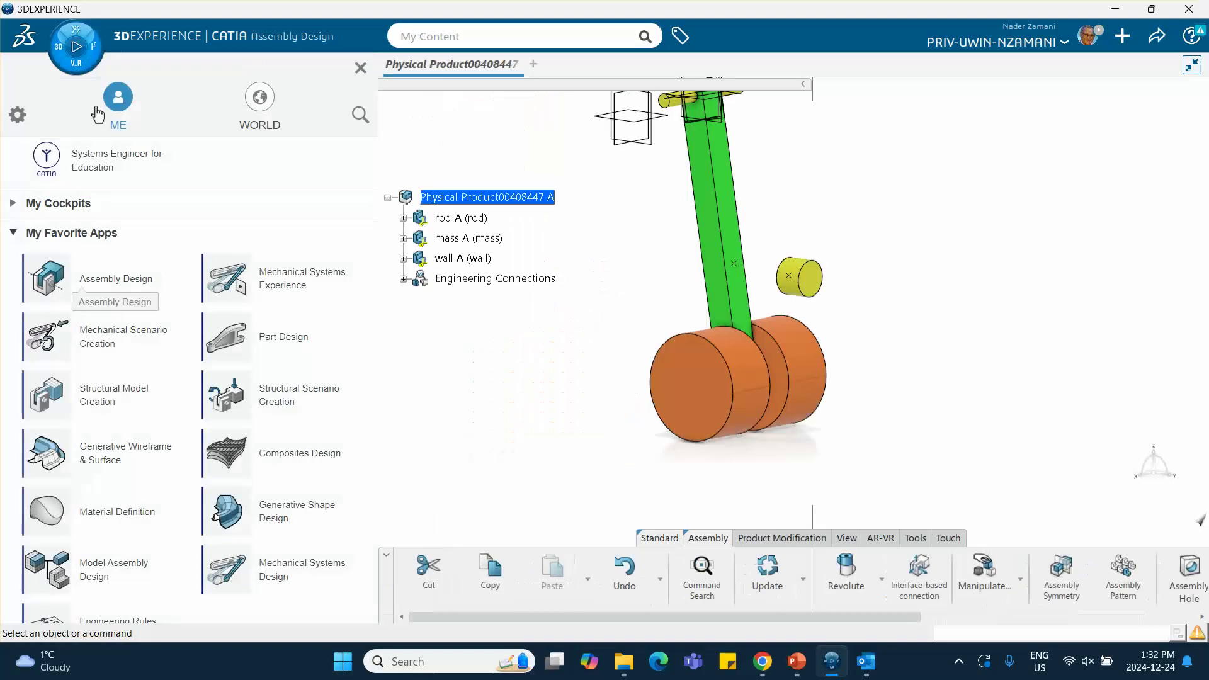
scroll(294, 466, "down", 3)
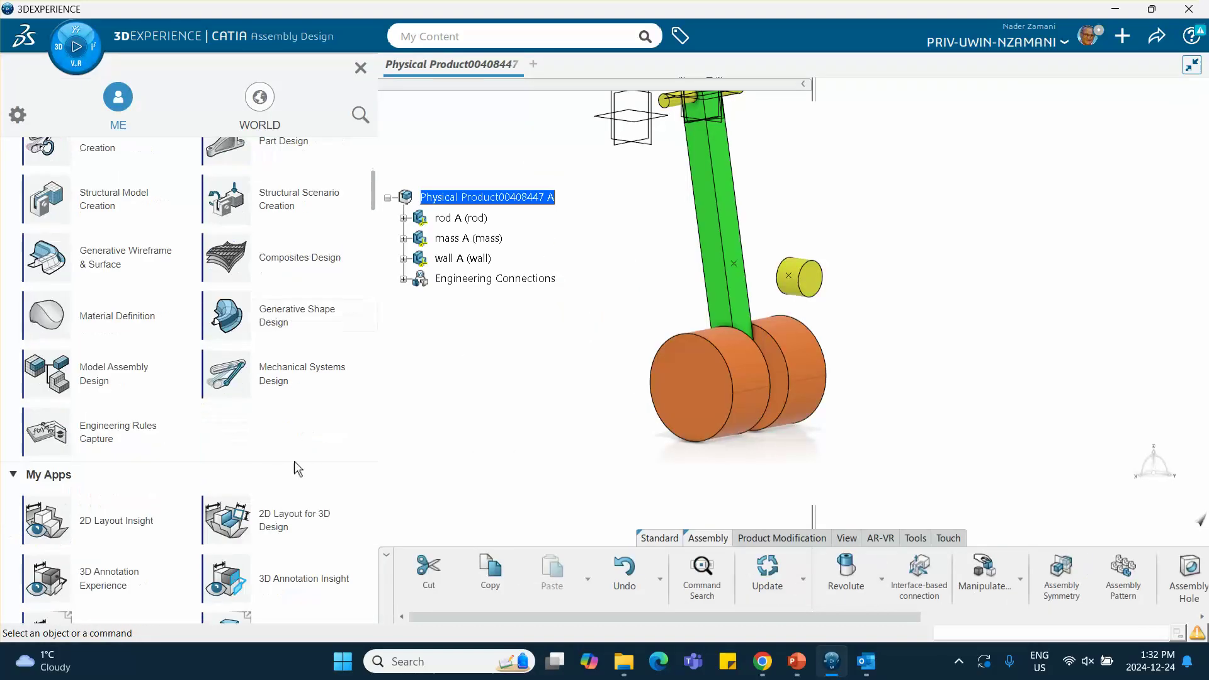
left_click(281, 381)
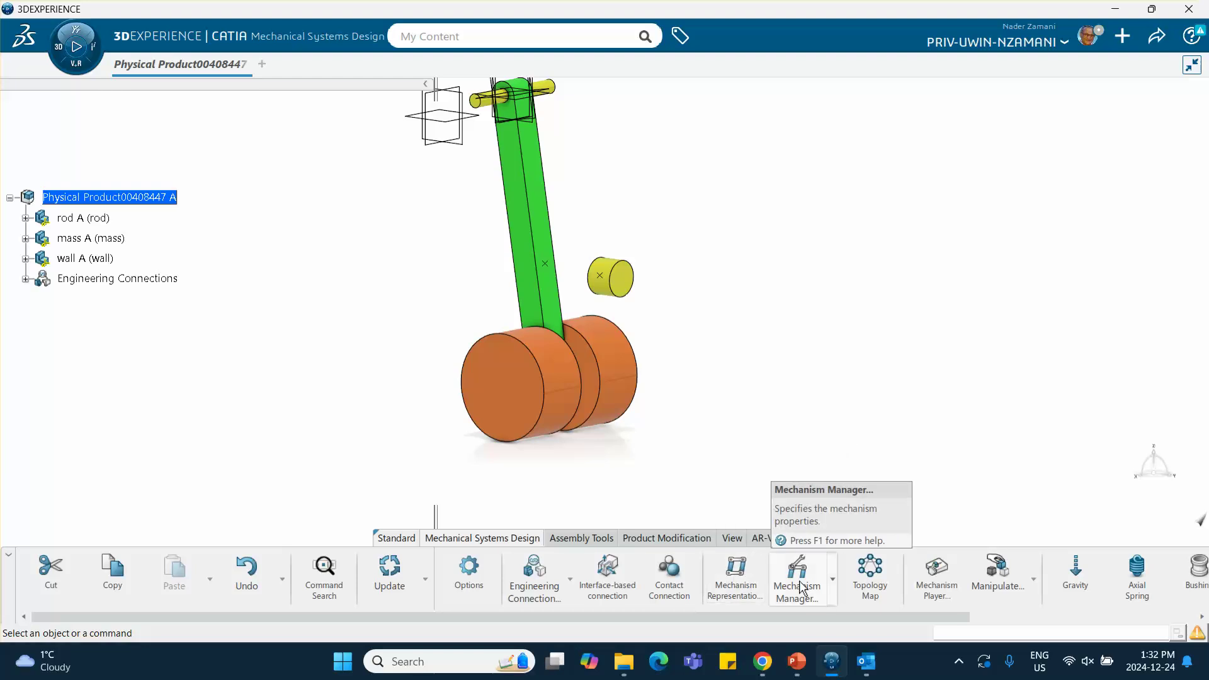
Step: Create a mechanism representation with the Normal Range design range and accept its joints in the Mechanism Manager
left_click(734, 570)
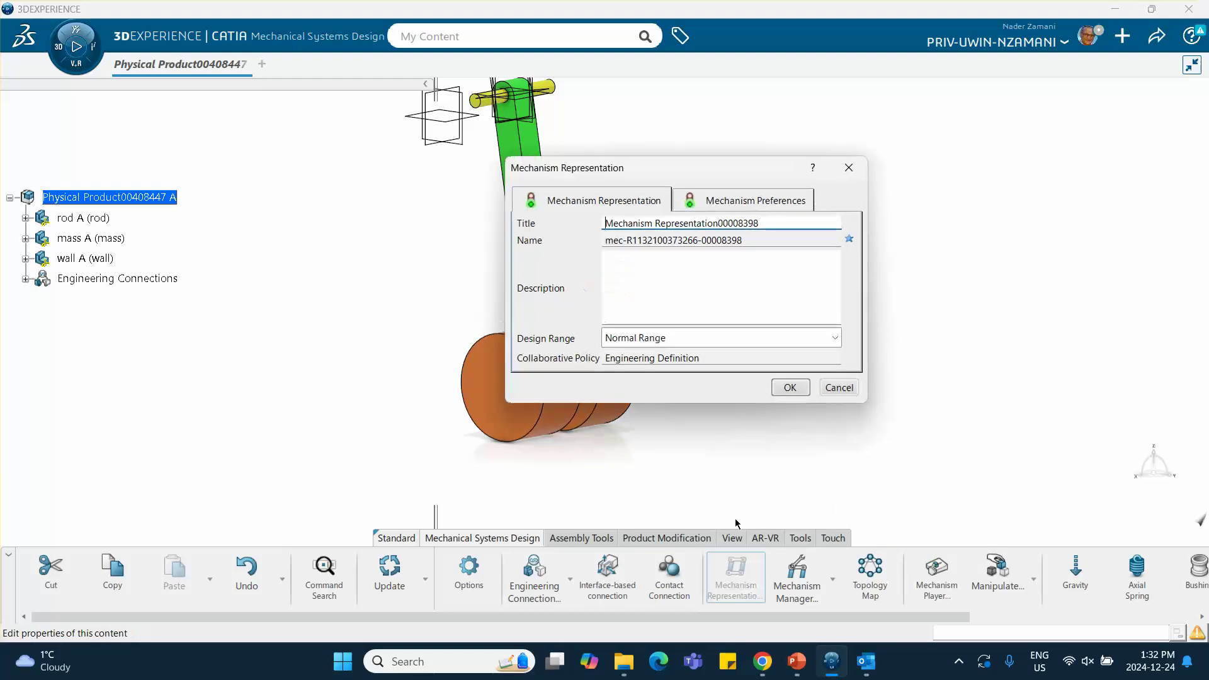
left_click(790, 386)
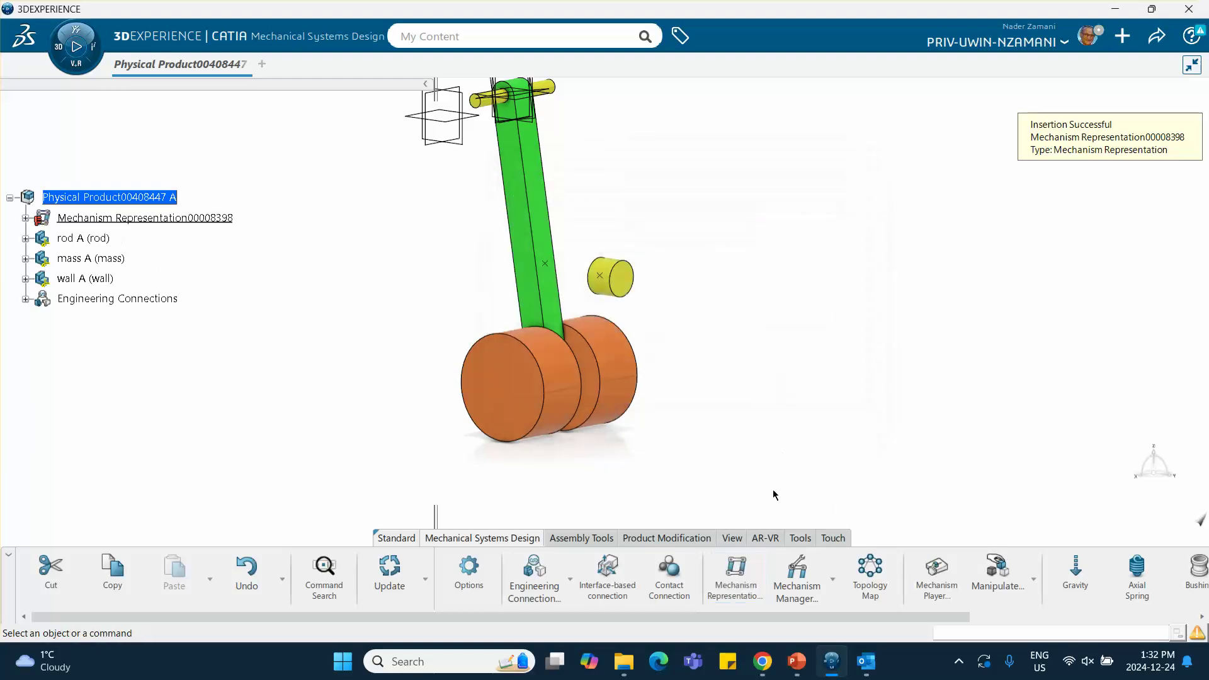
left_click(797, 575)
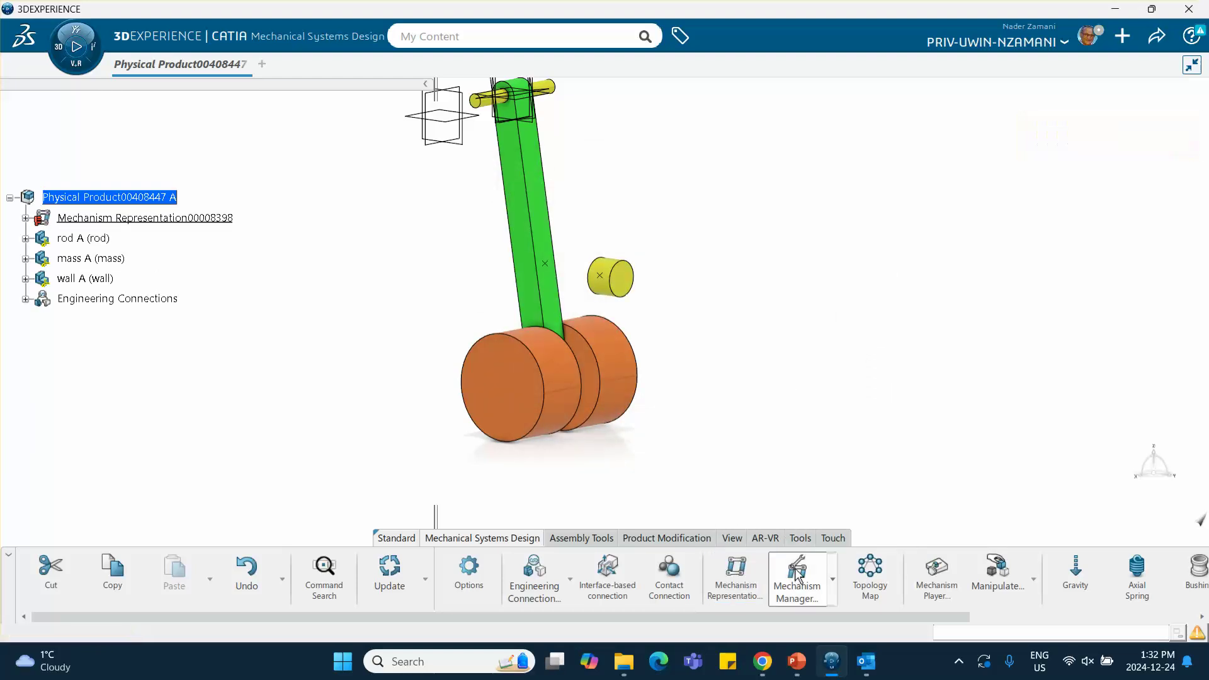
left_click(957, 559)
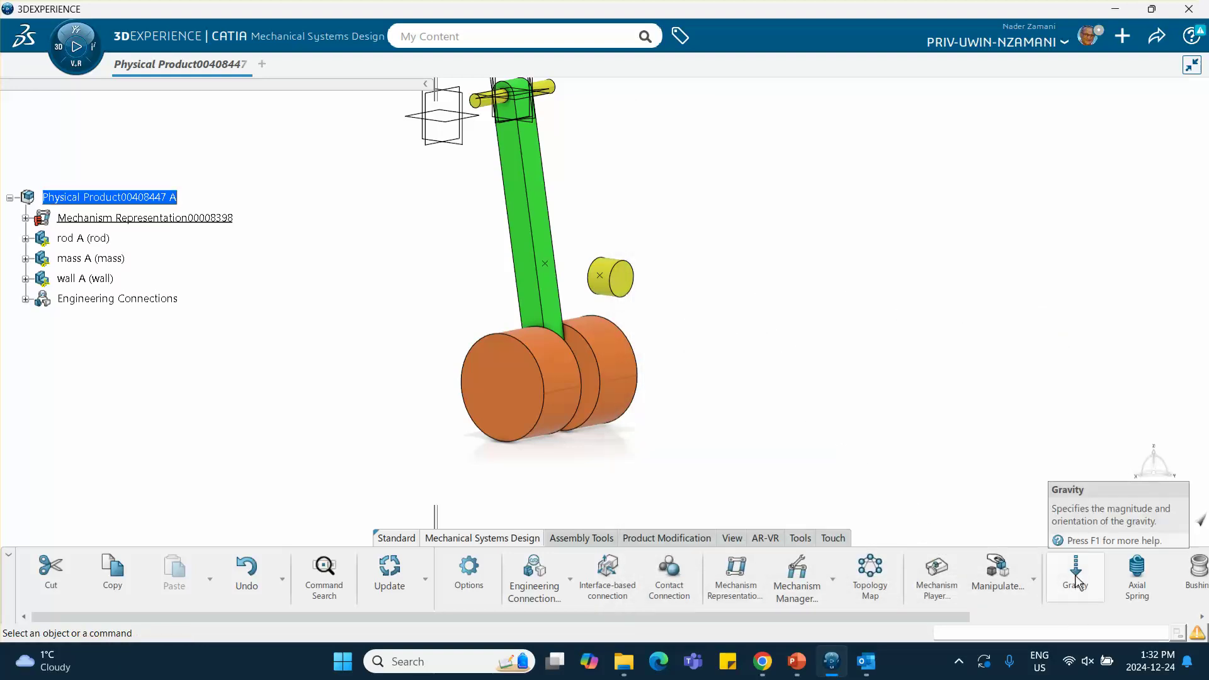
Step: Start an Axial Spring supported by the point on the rod and Point.1 in the wall's PartBody
left_click(1137, 582)
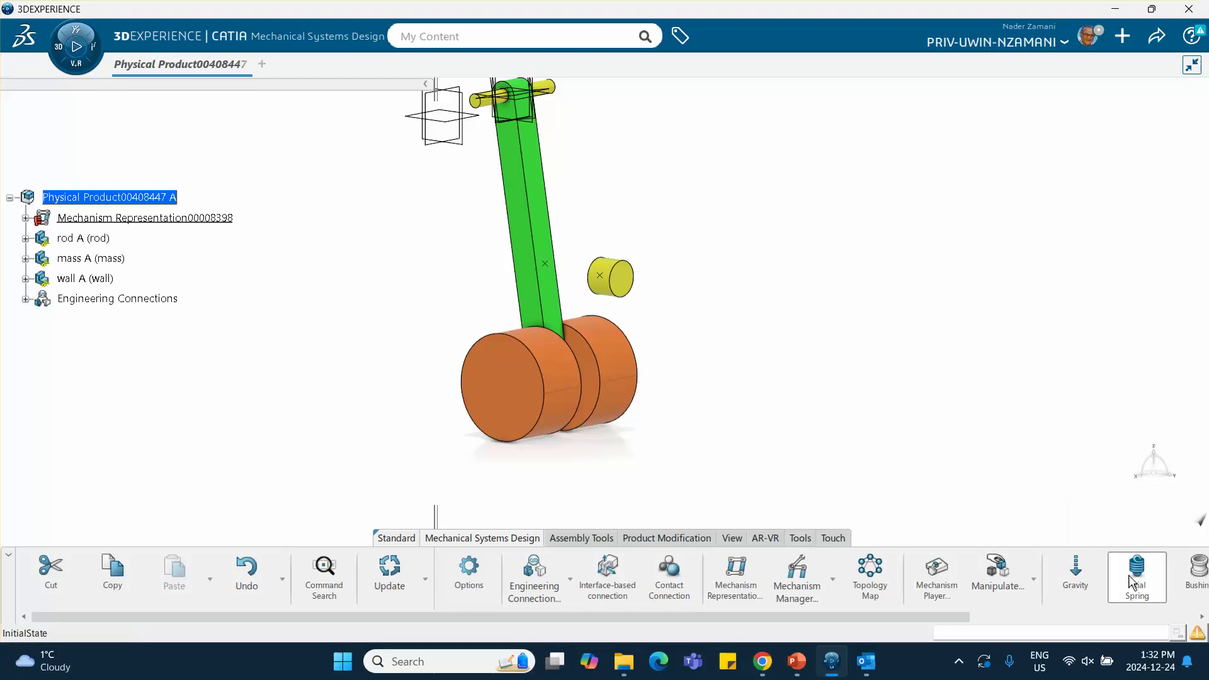
middle_click_drag(662, 355, 658, 327)
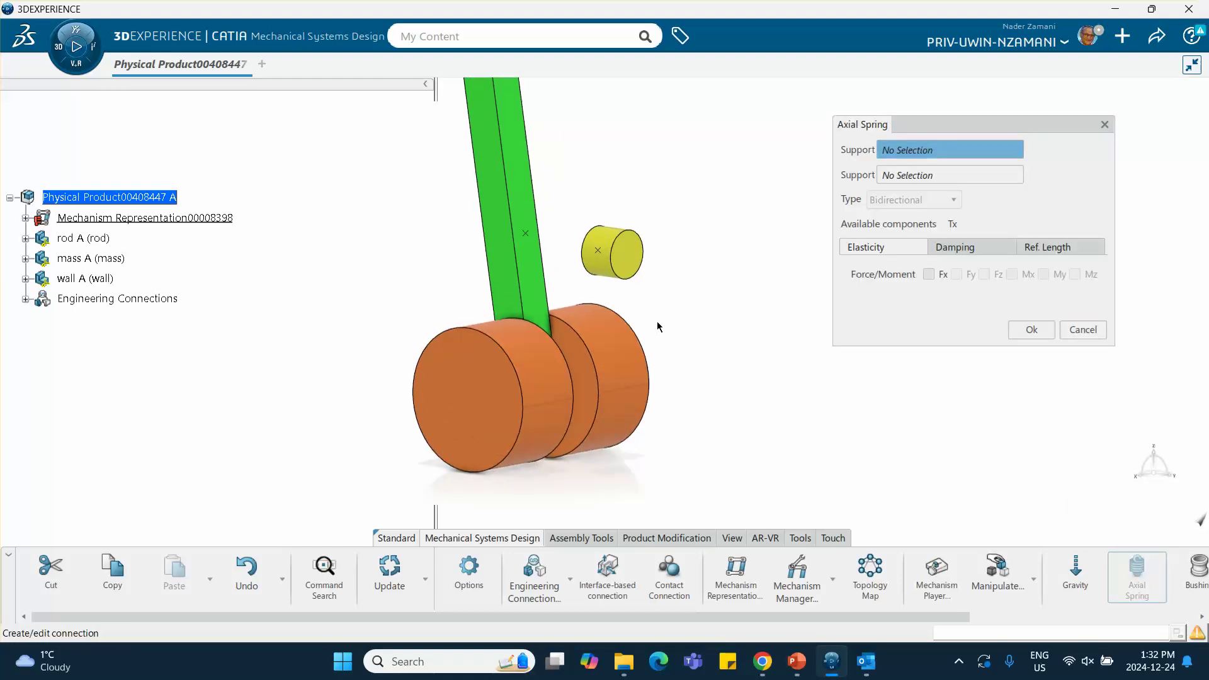
left_click(526, 237)
middle_click_drag(527, 236, 875, 279)
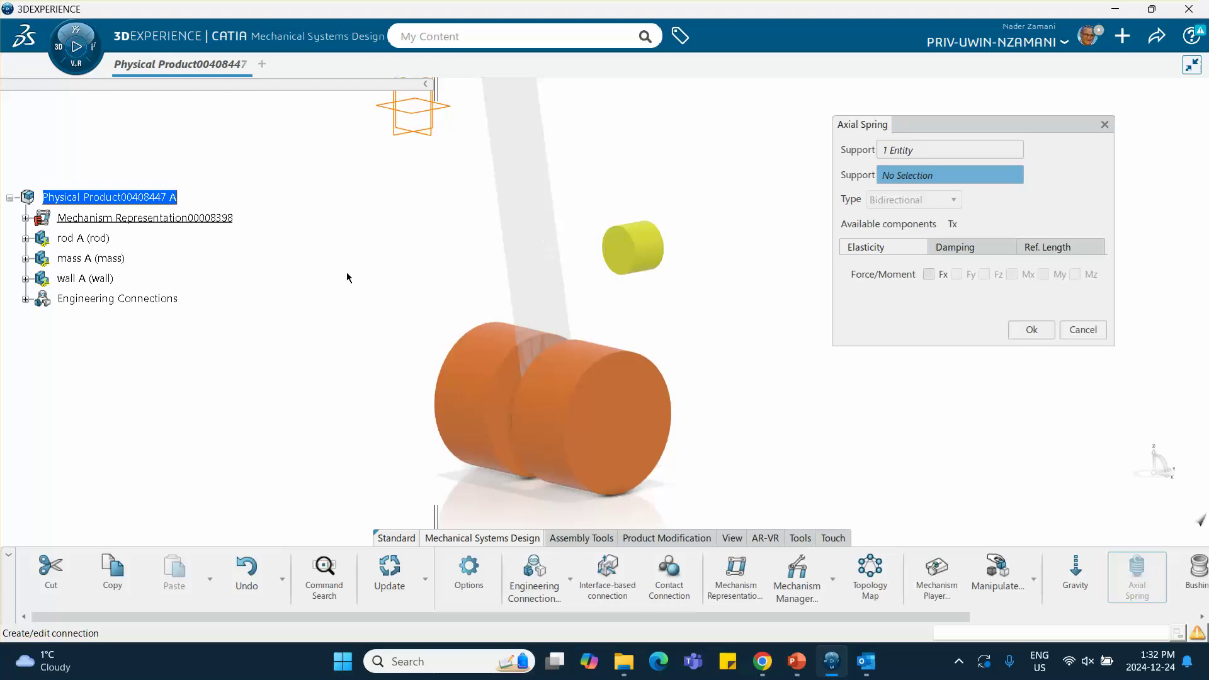
left_click(25, 279)
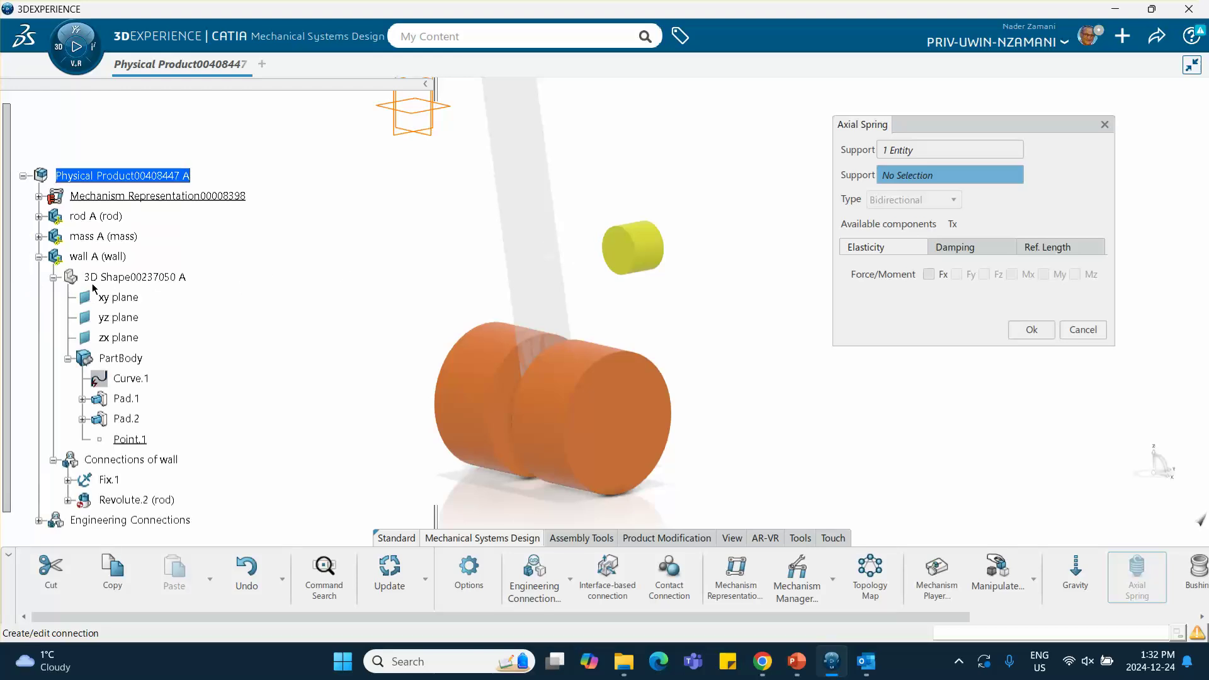
scroll(150, 378, "down", 1)
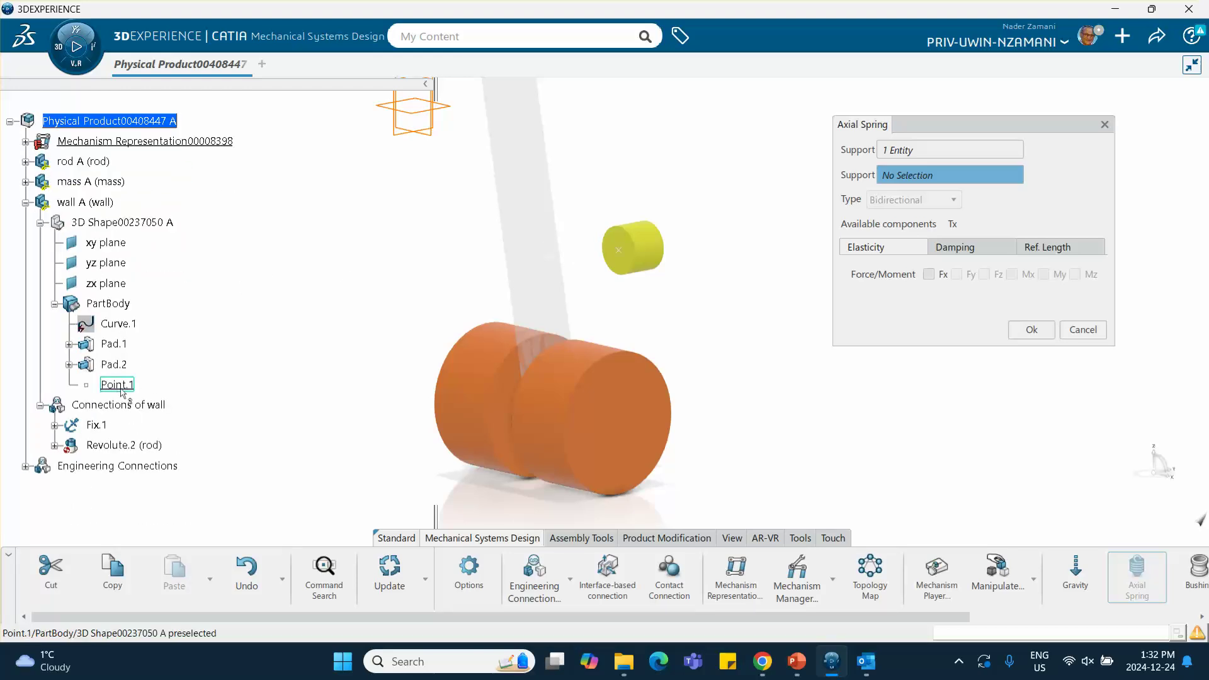
left_click(120, 382)
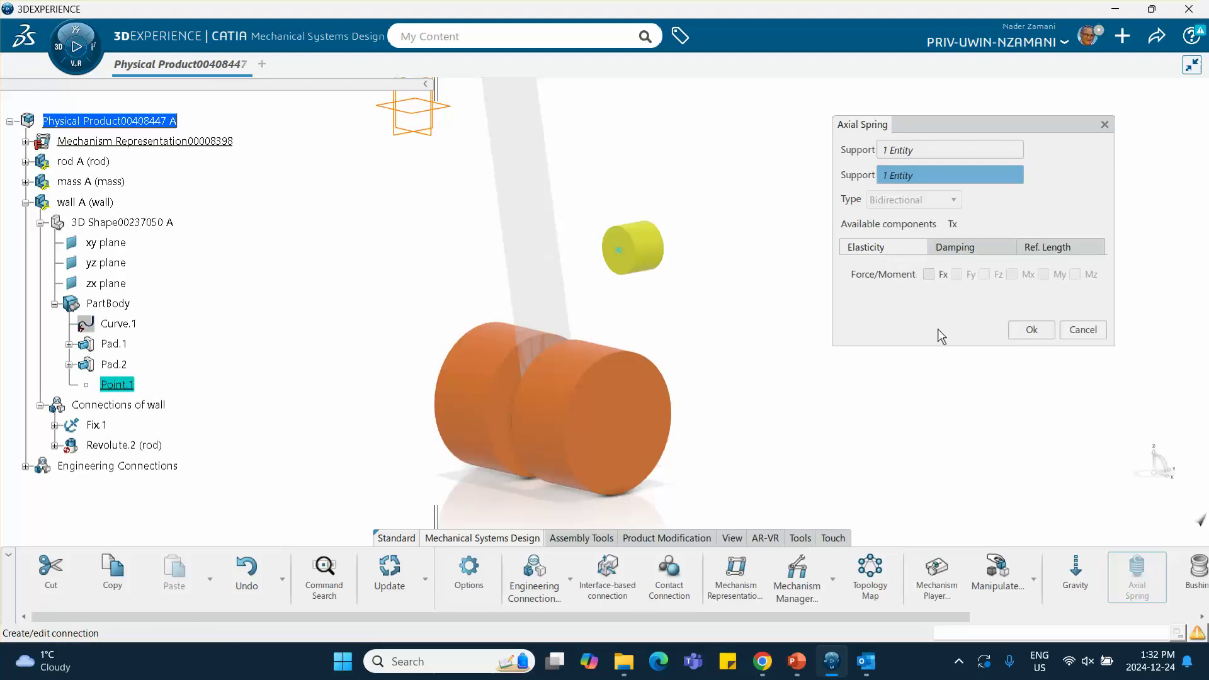
Step: Enable the spring's Fx elasticity and set its linear translational stiffness to 10000 kg_s2
left_click(929, 275)
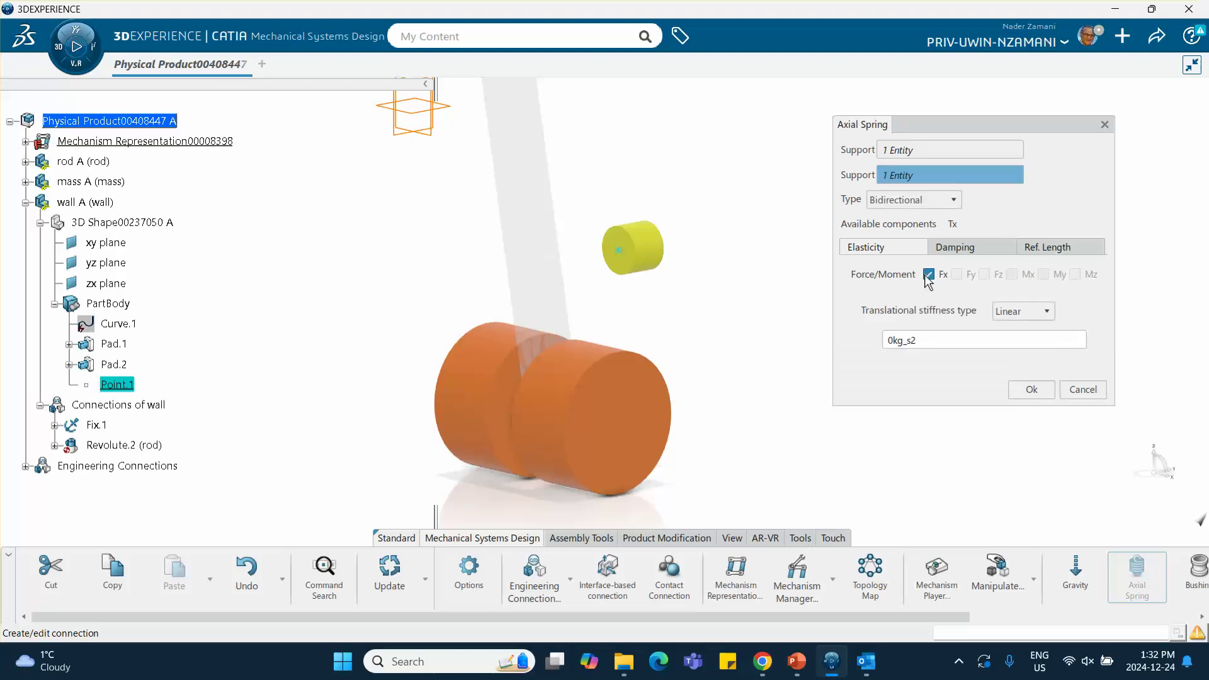
double_click(893, 340)
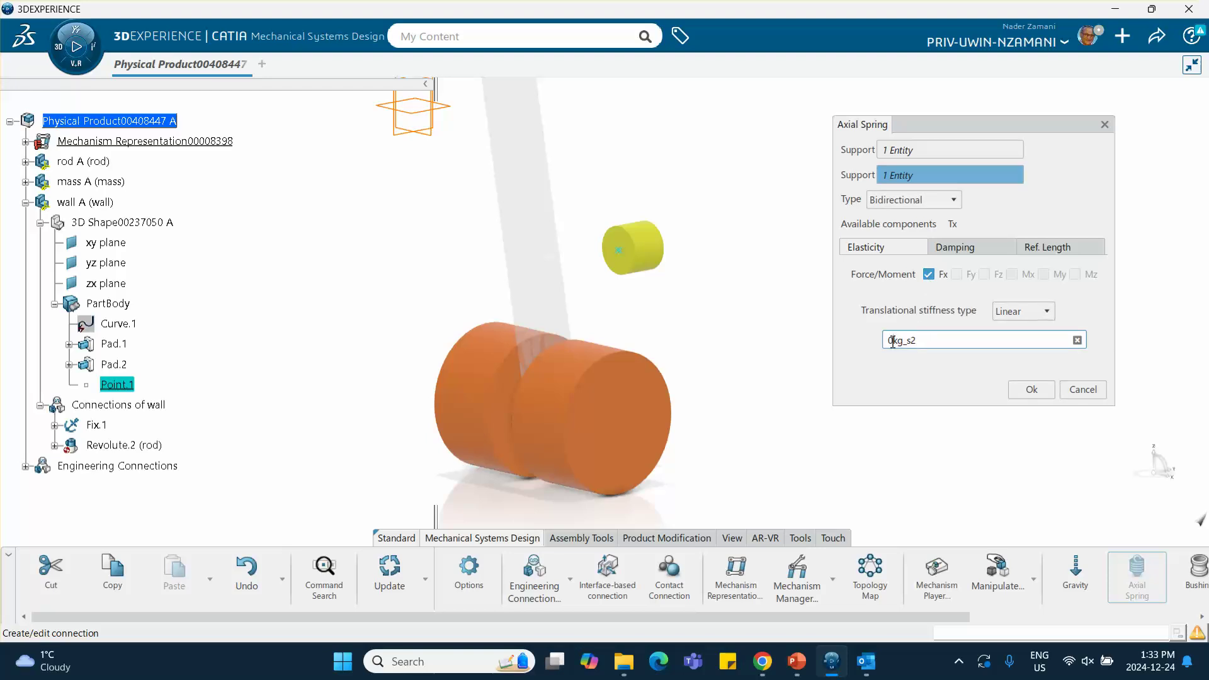
type("1000-")
key("BackSpace")
type("0")
Step: Set the spring's reference length along Tx to 0.175, checking it against the PowerPoint dimension slide, and confirm the spring
left_click(956, 249)
left_click(1045, 248)
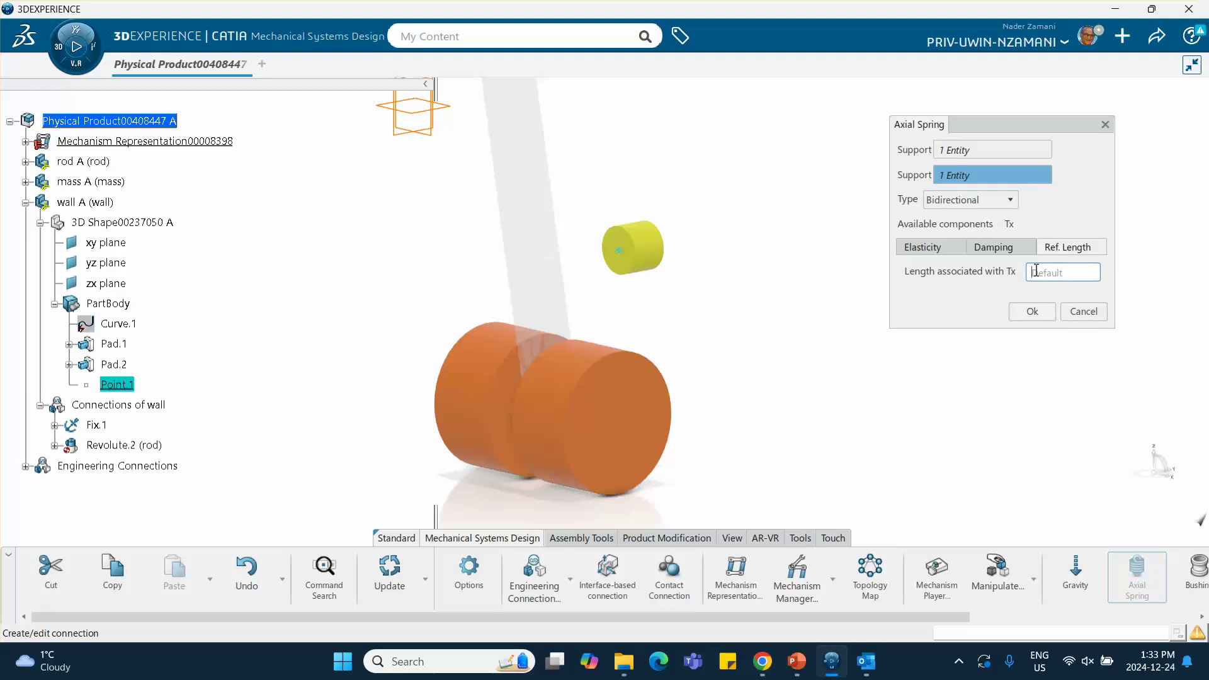
left_click(1028, 273)
type("0.175")
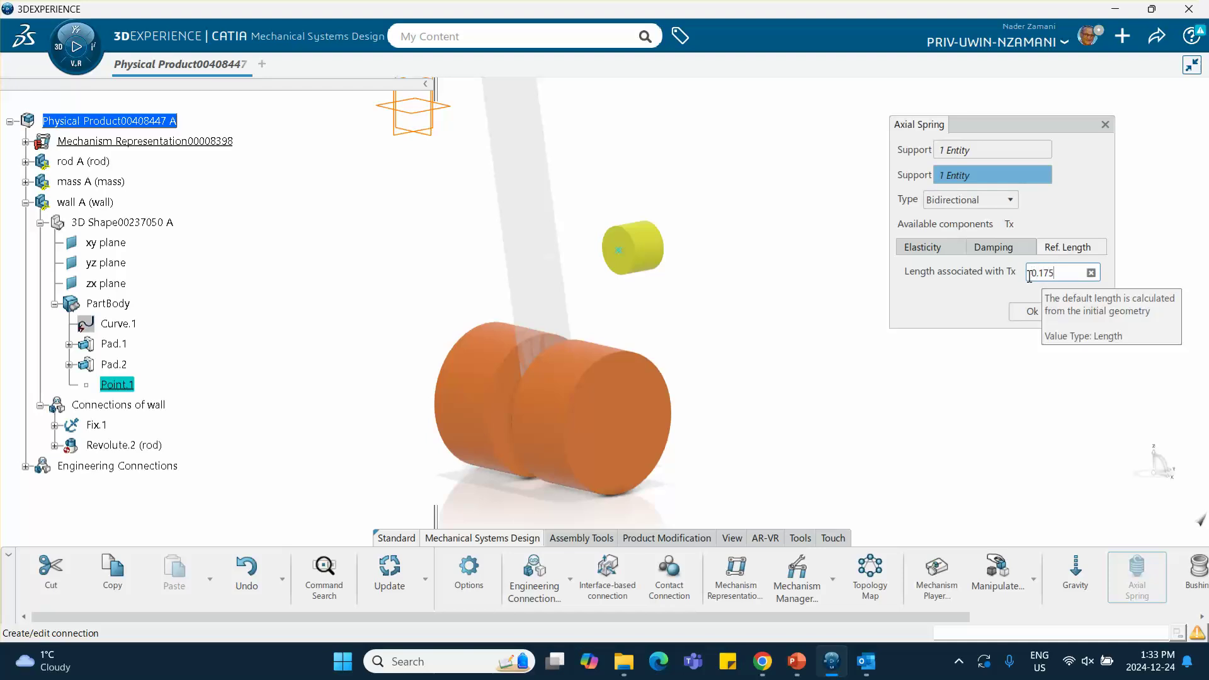
left_click(799, 663)
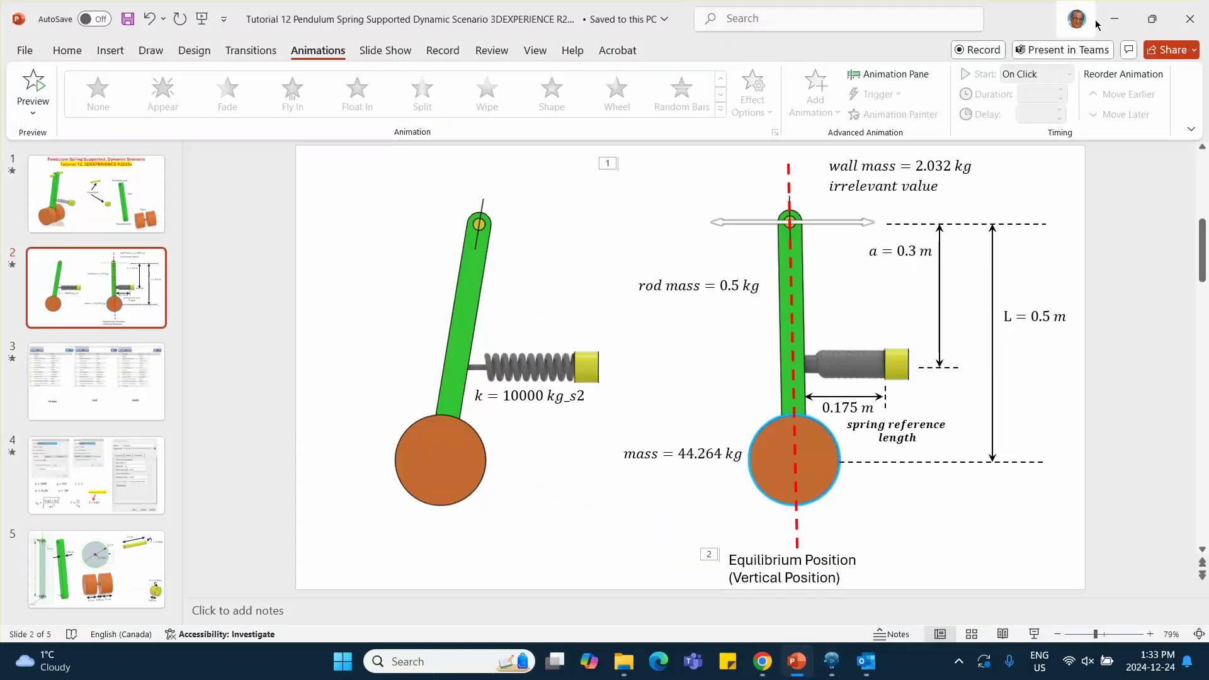
left_click(1114, 18)
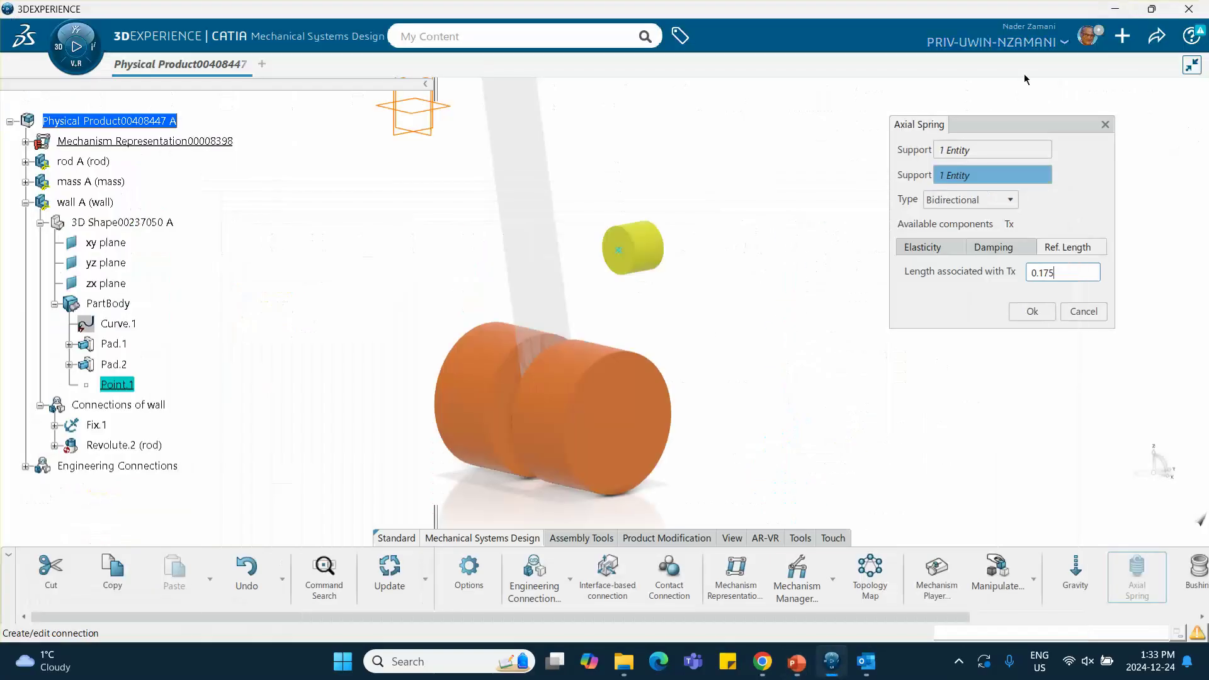
left_click(1032, 312)
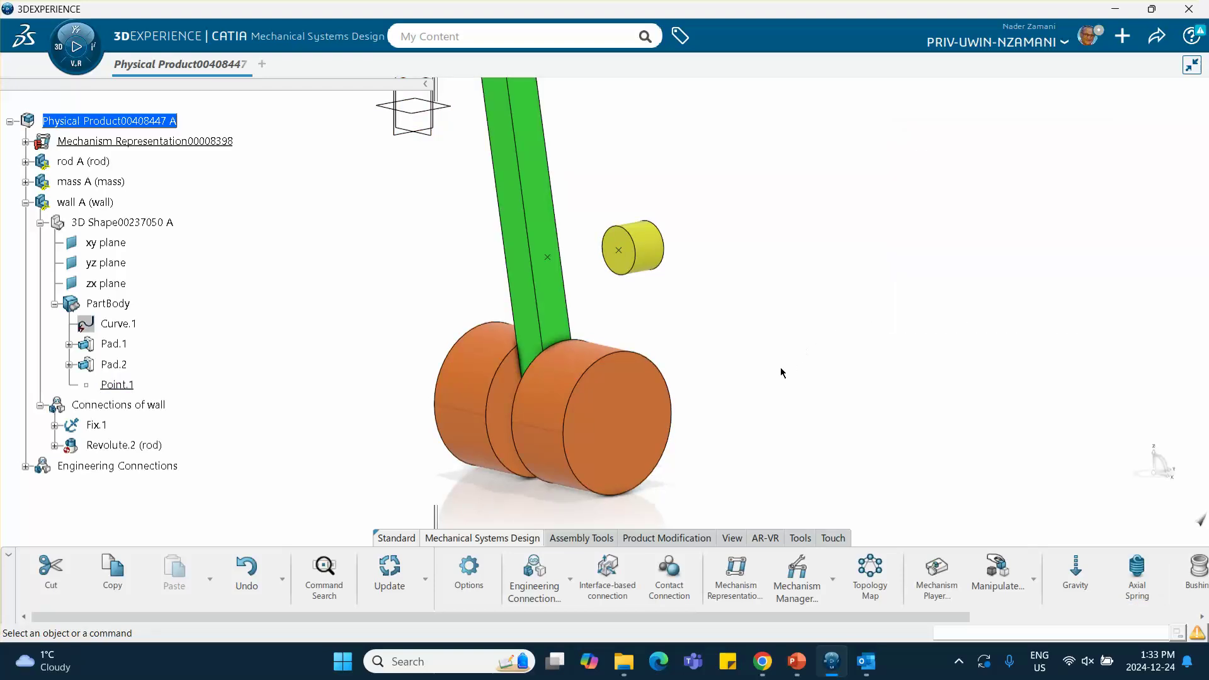
Step: Include the spring joint Spring.4 in the mechanism through the Mechanism Manager
left_click(797, 576)
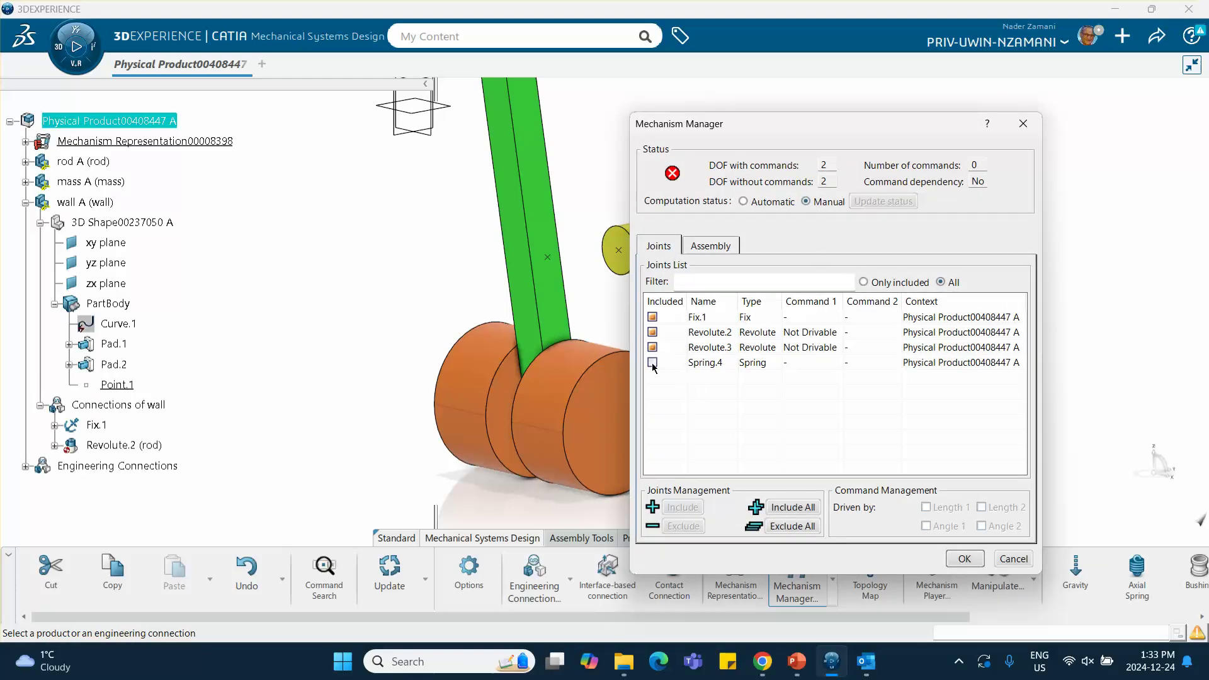
left_click(652, 363)
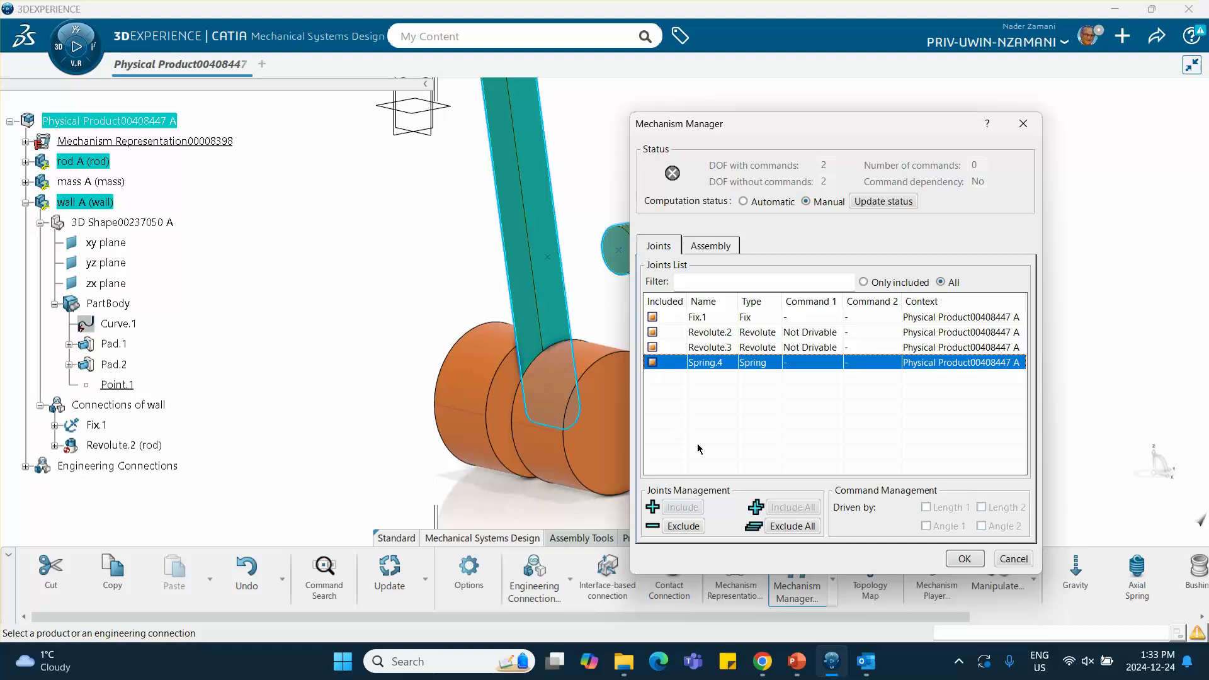
left_click(976, 565)
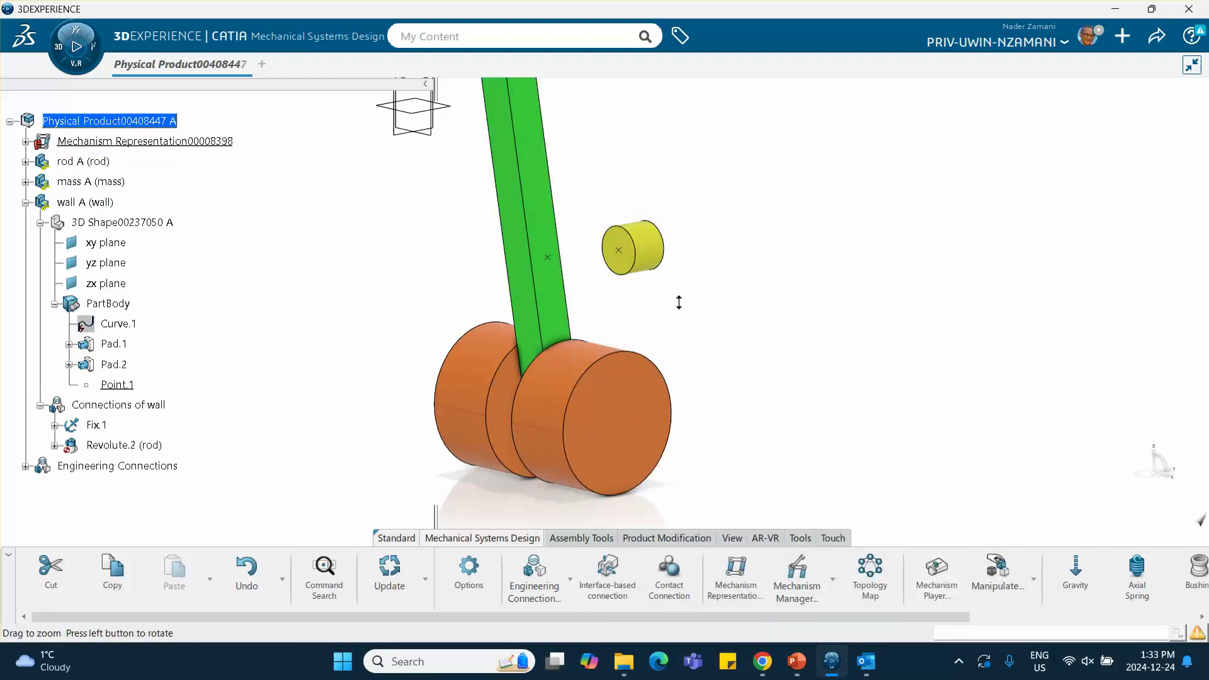
Step: Expand the mechanism representation and its Joints branch in the product tree to review the included joints
scroll(682, 338, "down", 3)
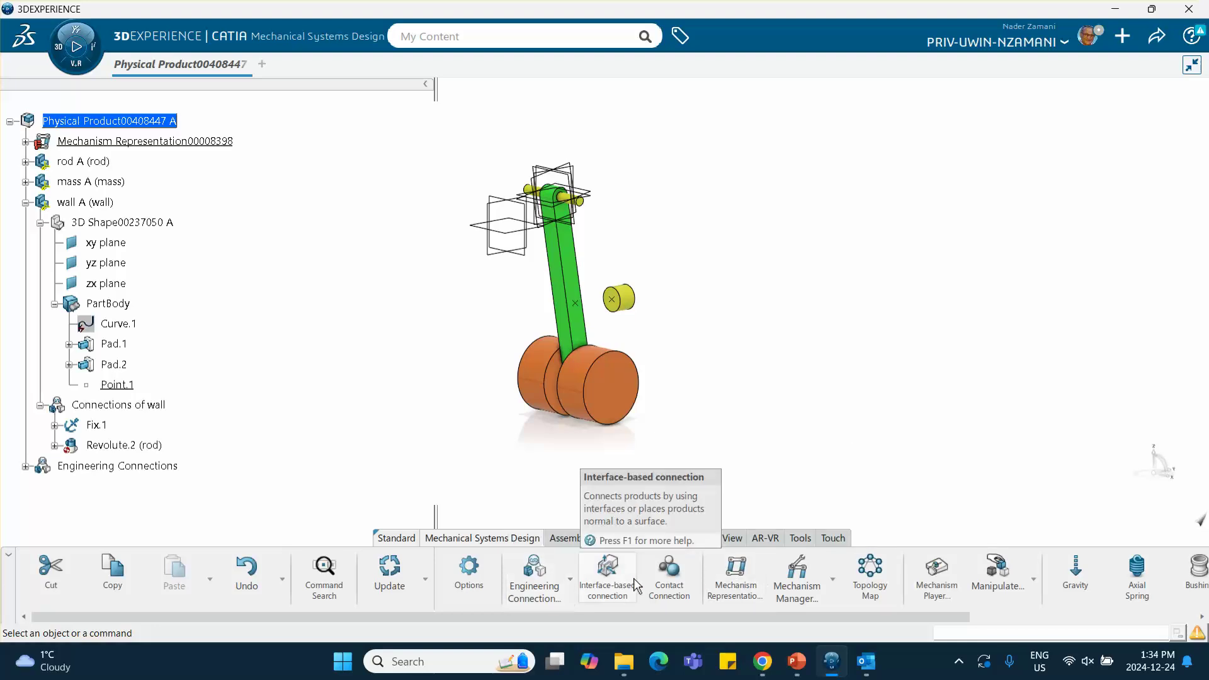
left_click(566, 543)
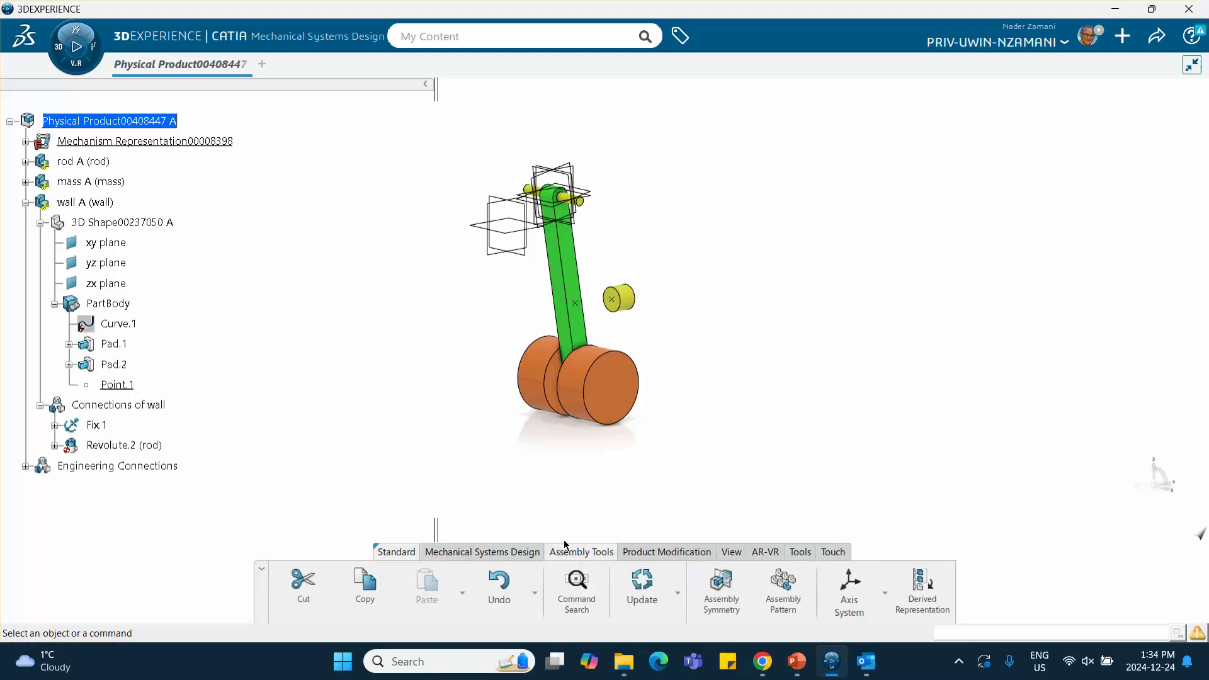
left_click(507, 551)
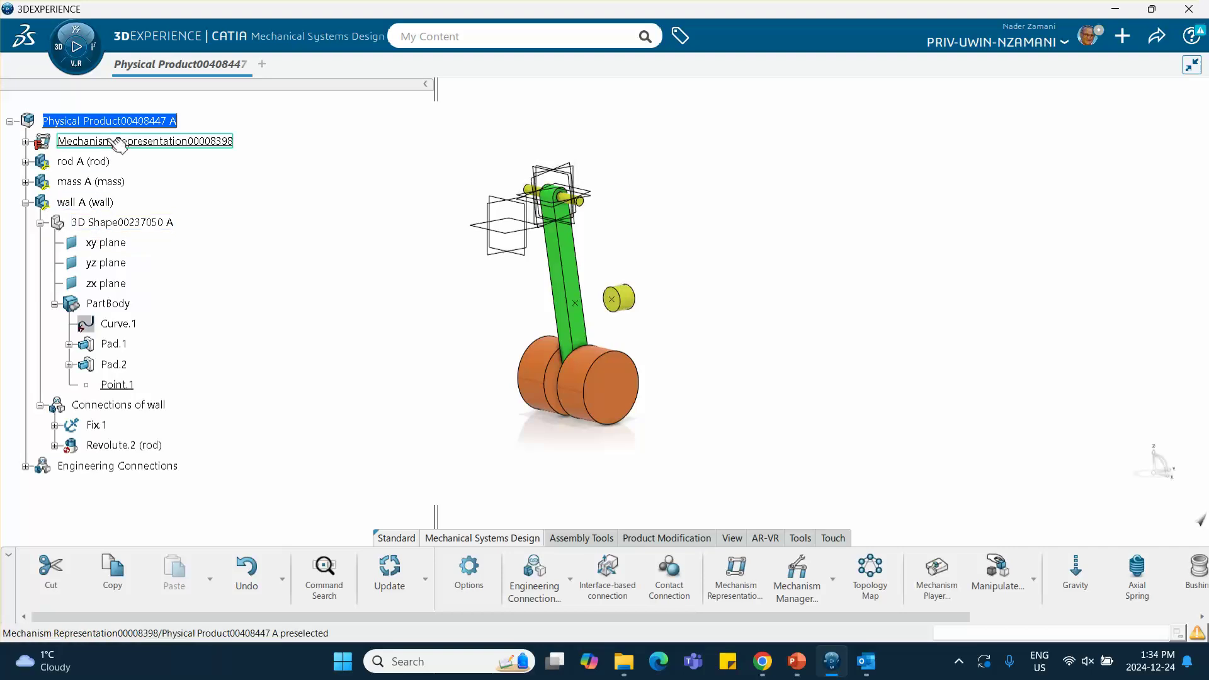
left_click(25, 142)
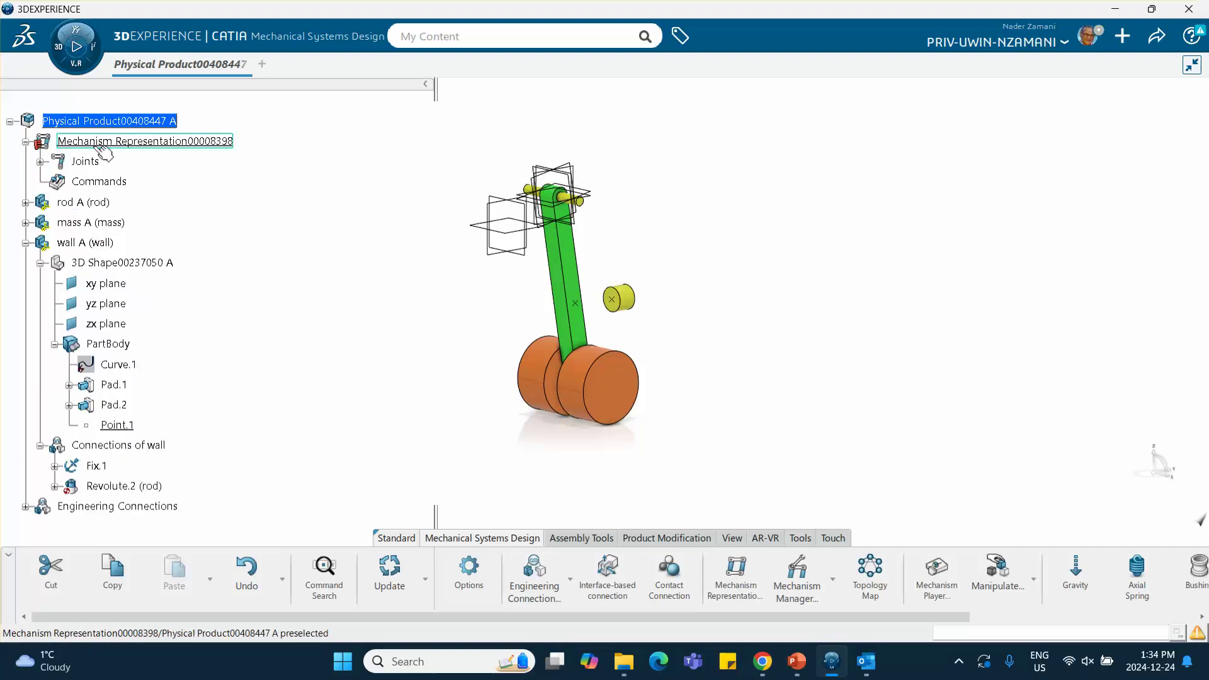
left_click(40, 163)
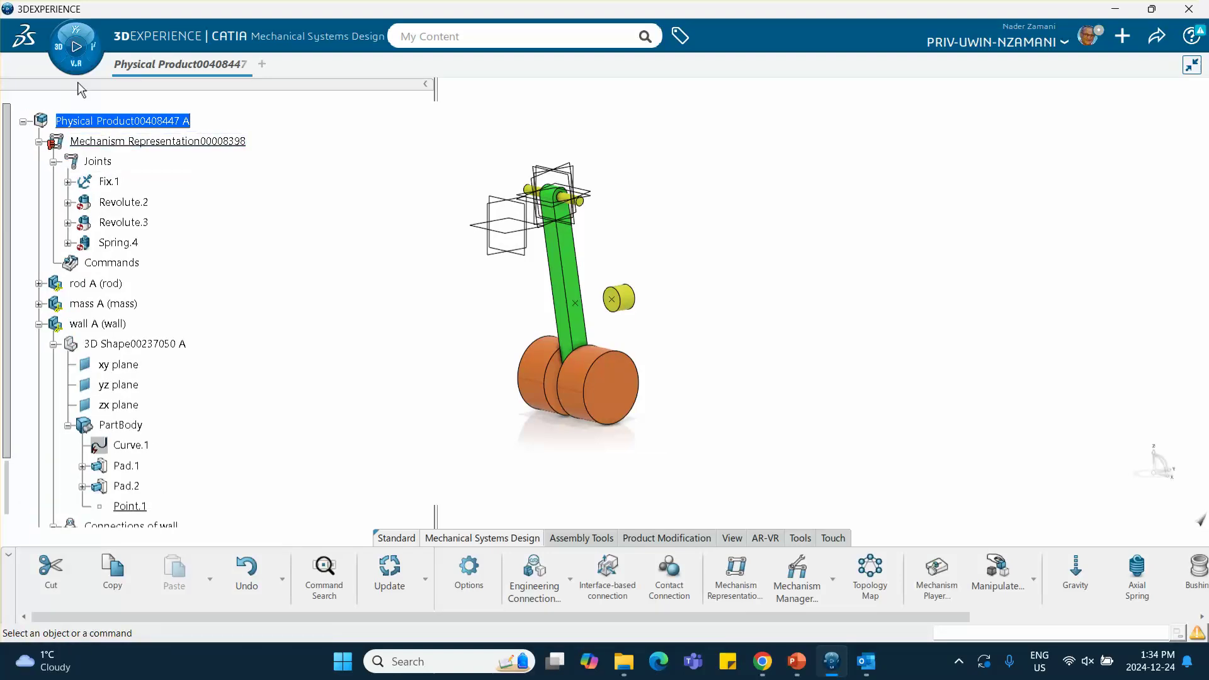
Step: Switch the assembly to the Assembly Design app
left_click(76, 60)
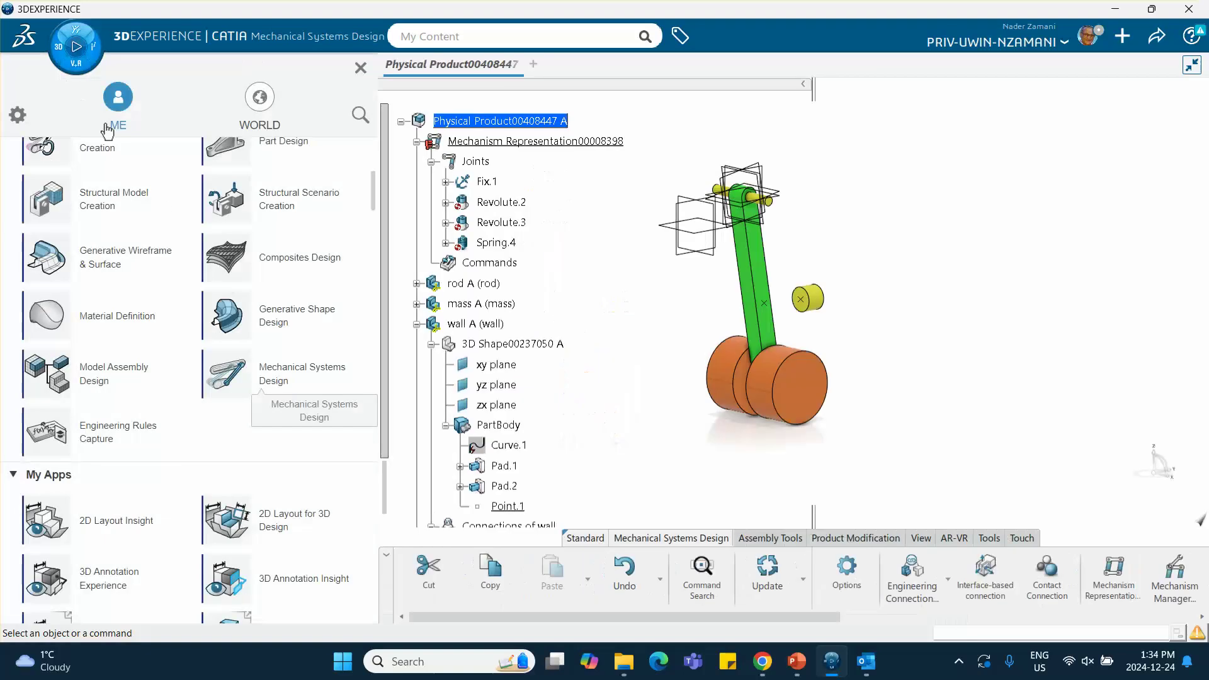
scroll(82, 195, "up", 5)
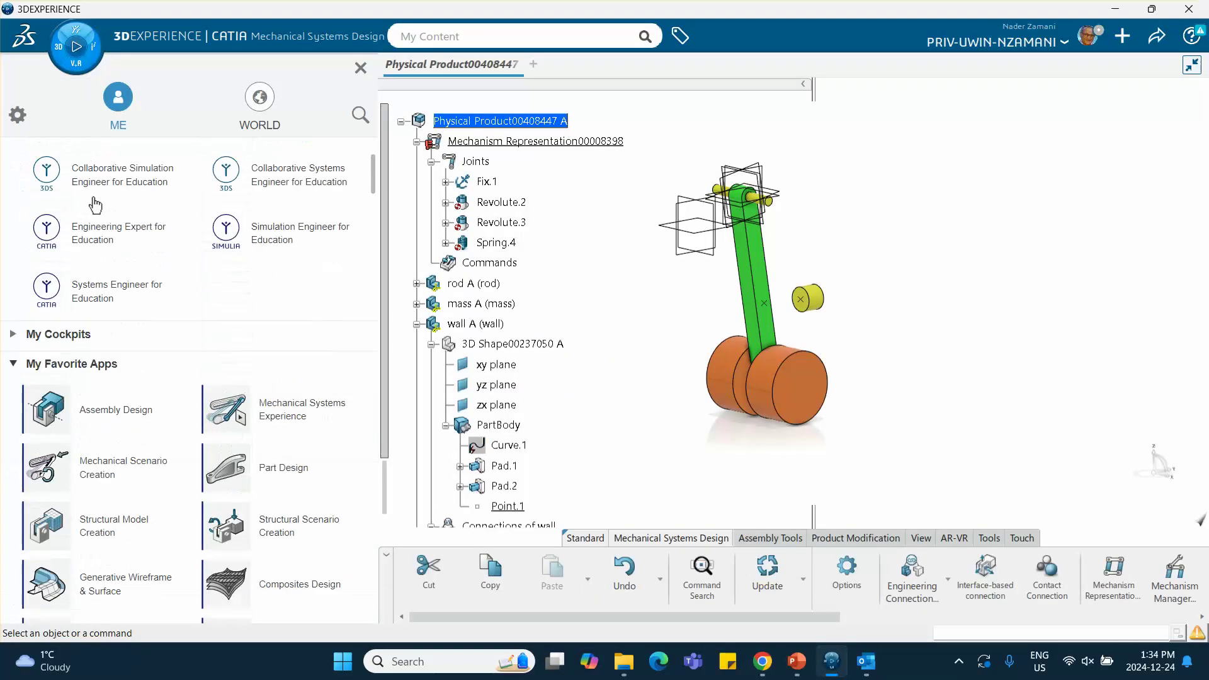
left_click(91, 414)
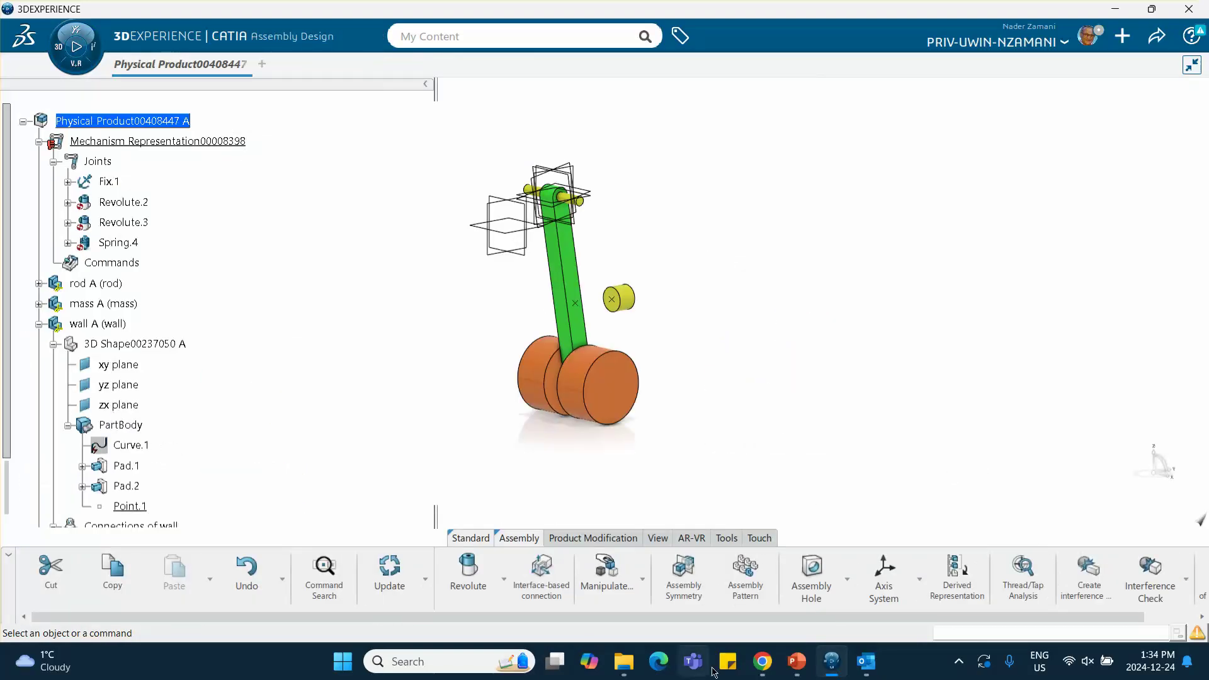
Step: Rotate the rod and mass about the wall's upper pin axis with Manipulate, swinging them away from the yellow spring anchor
left_click(645, 583)
left_click(644, 446)
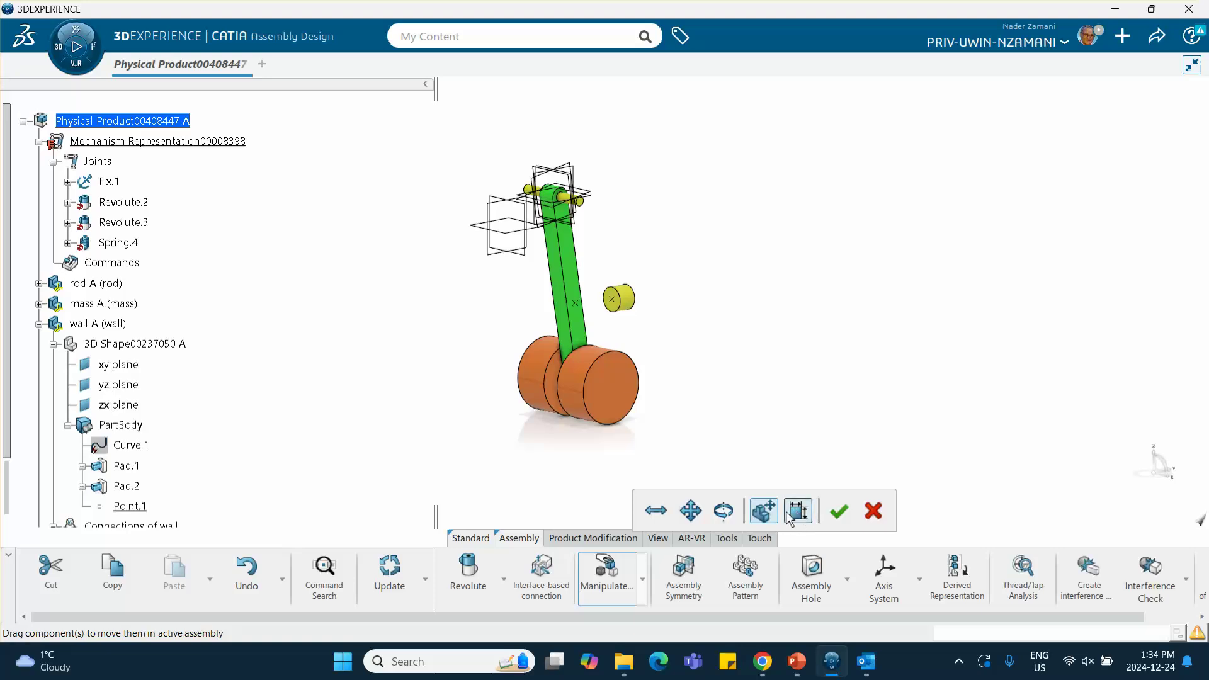
left_click(656, 511)
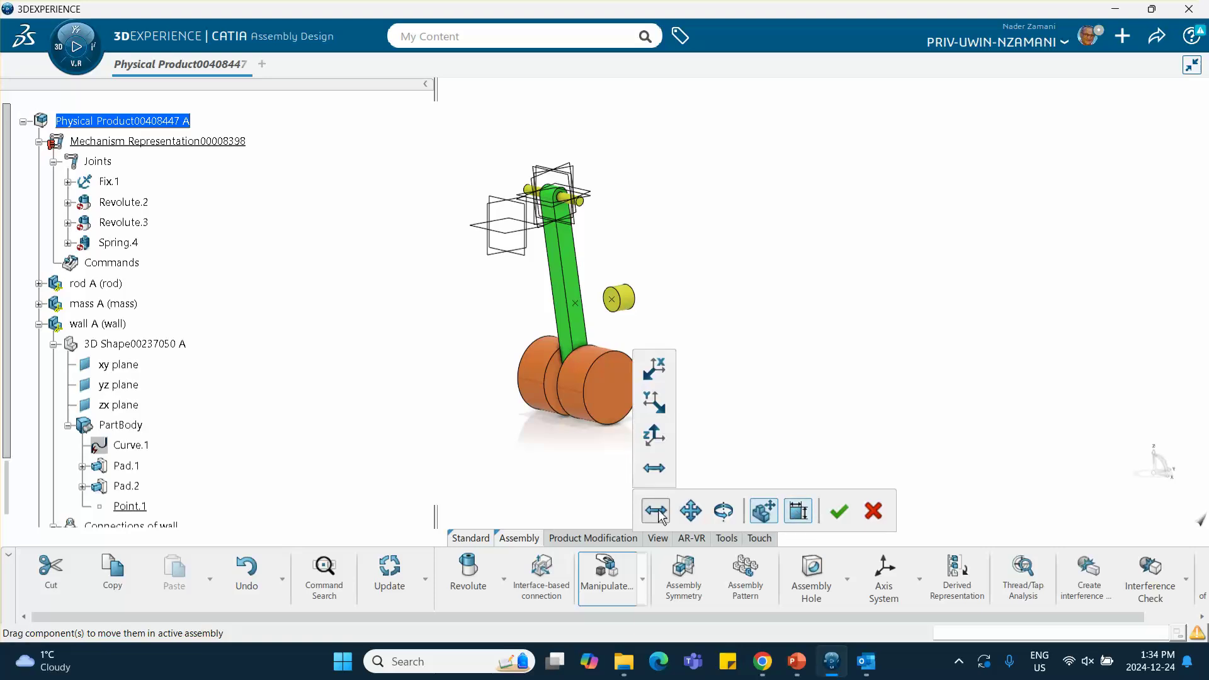
left_click(700, 515)
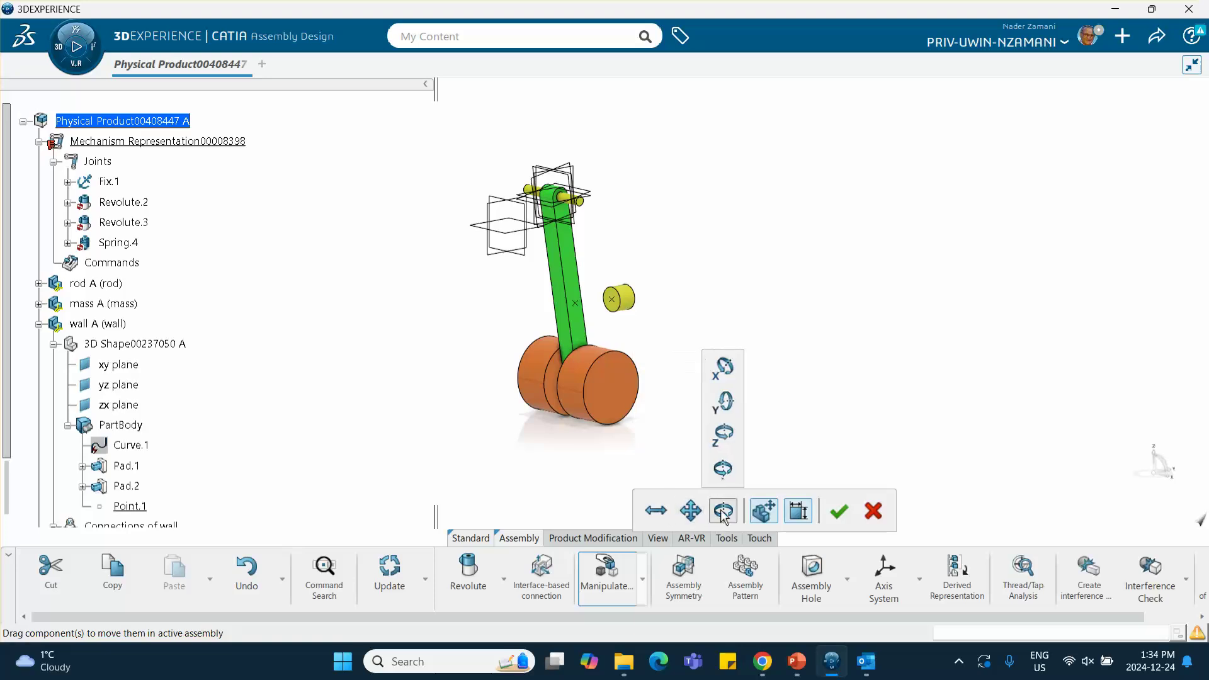
left_click(723, 512)
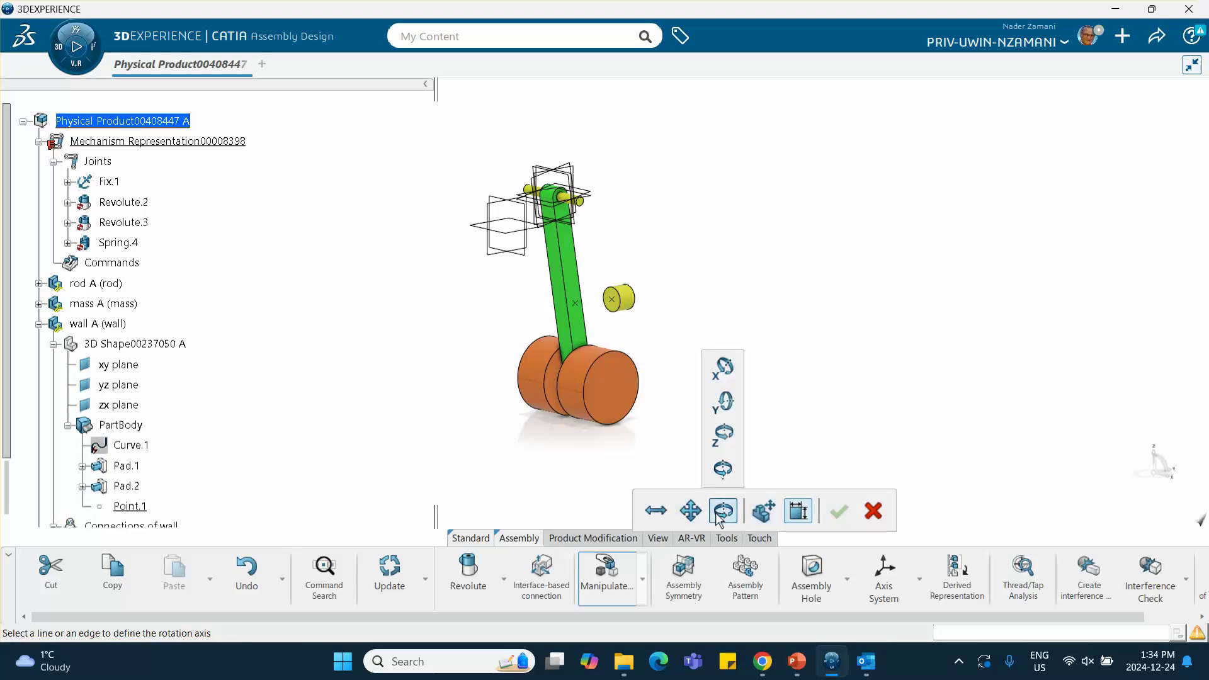
scroll(640, 297, "up", 5)
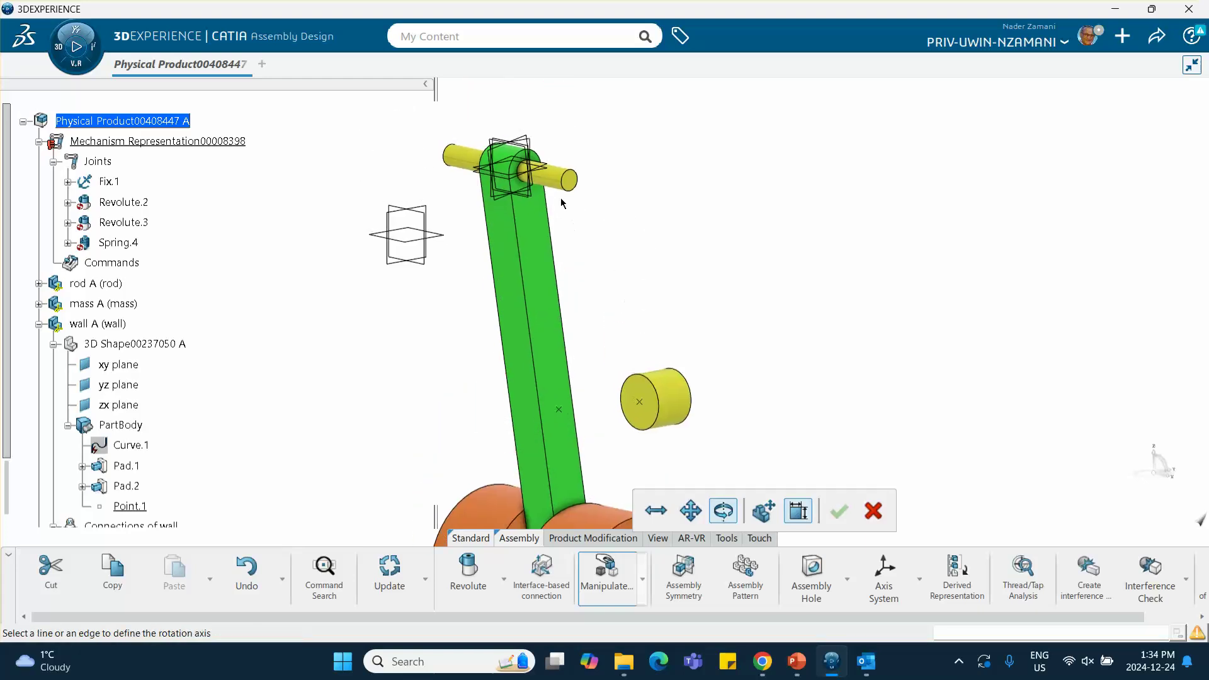
left_click(560, 184)
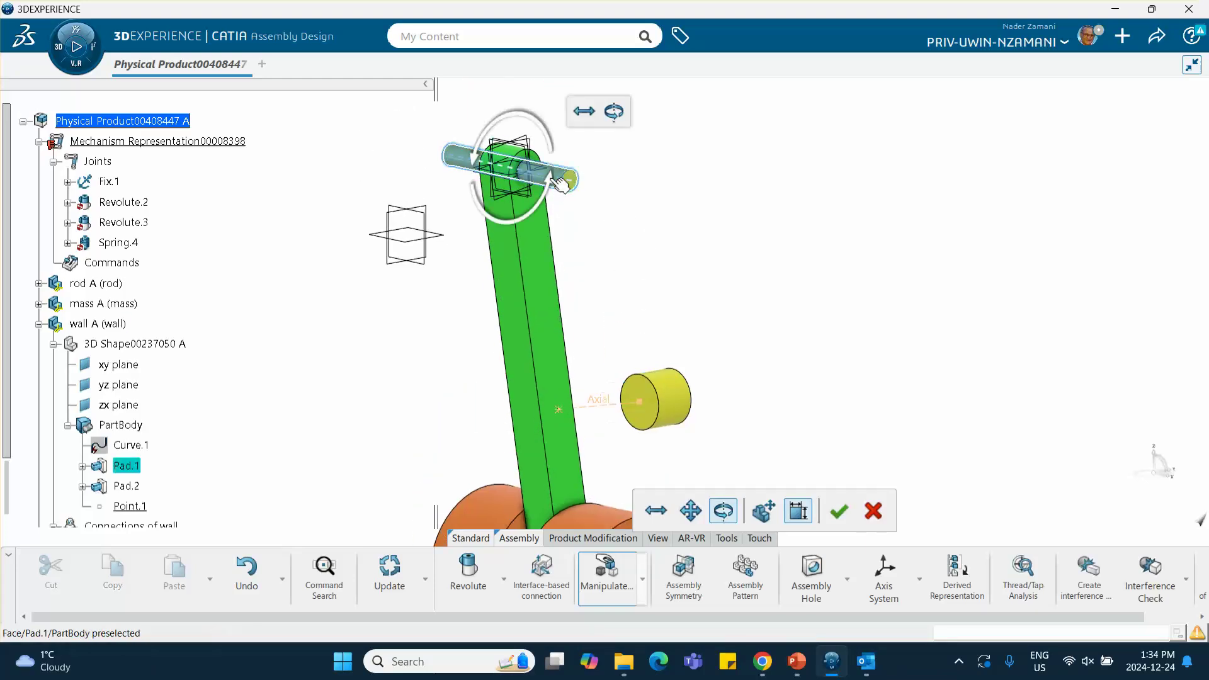
middle_click_drag(560, 184, 384, 343)
middle_click_drag(548, 340, 565, 358)
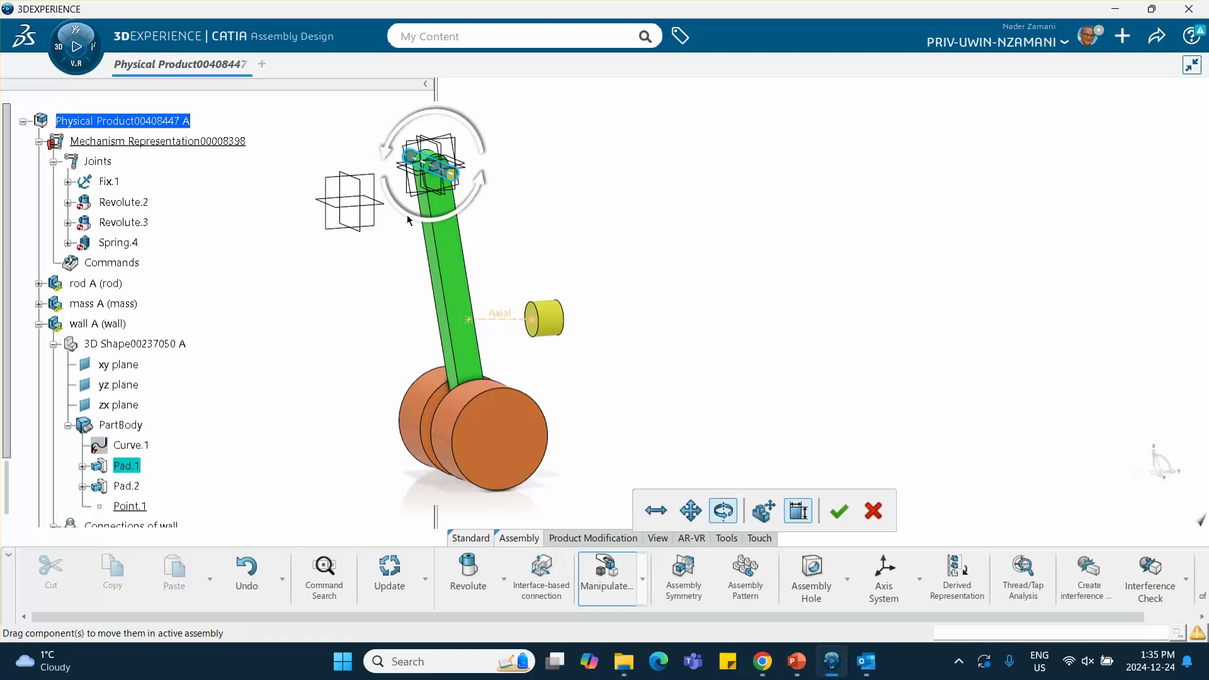
left_click_drag(452, 289, 423, 301)
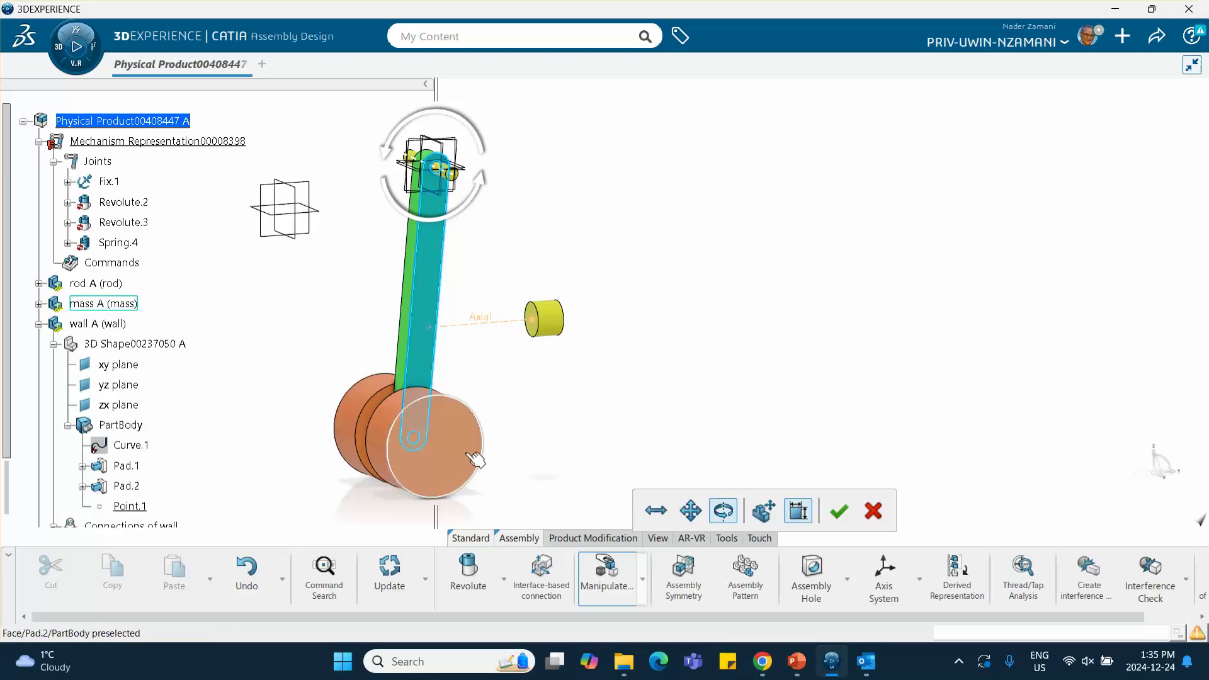
left_click(842, 511)
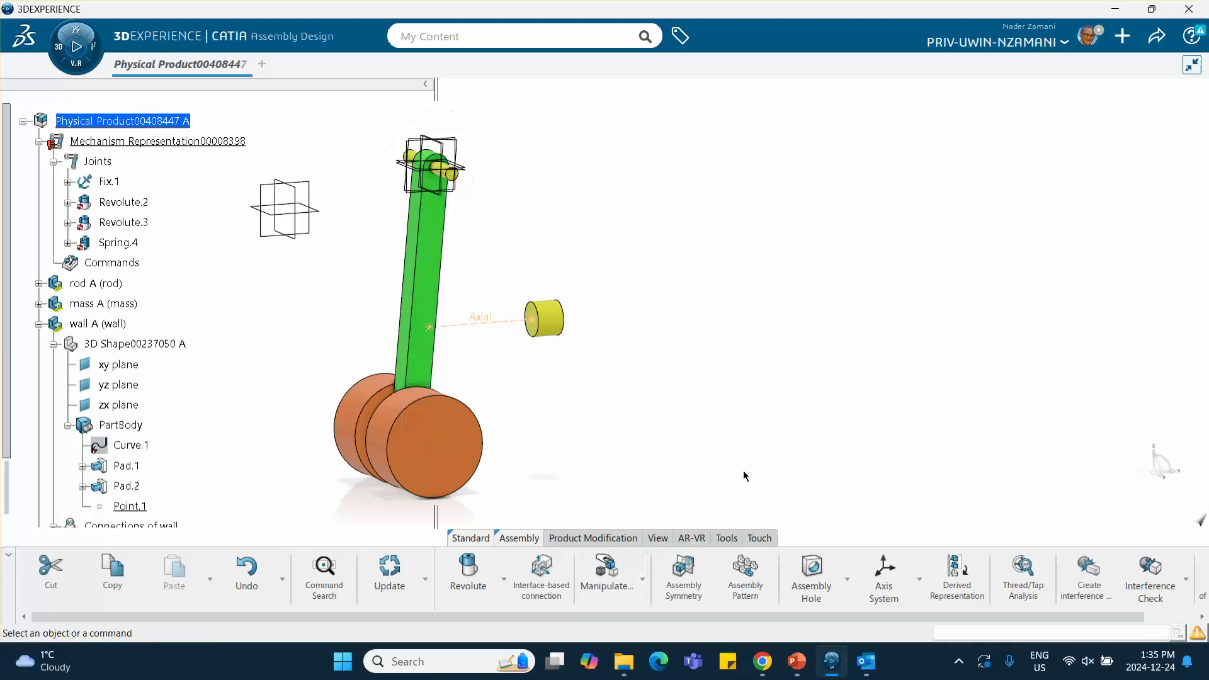
Step: Swing the rod with its mass to a roughly vertical hanging position with Manipulate
middle_click_drag(570, 386, 515, 393)
middle_click_drag(272, 347, 361, 368)
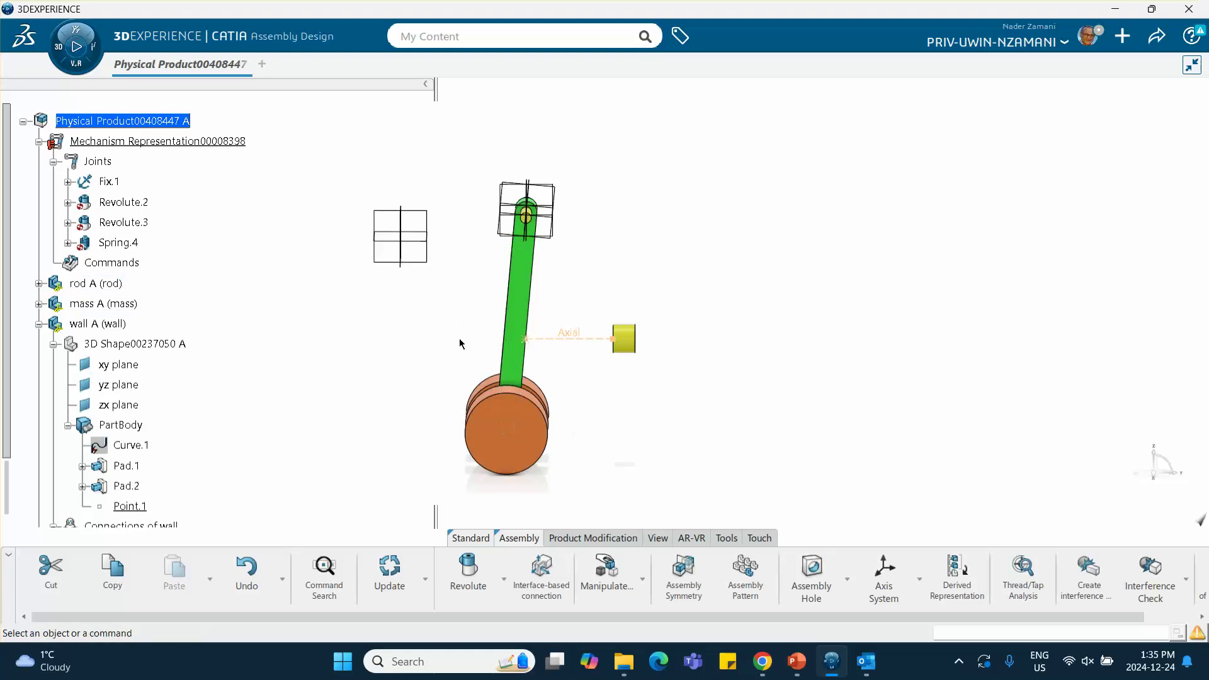
middle_click_drag(532, 264, 526, 217)
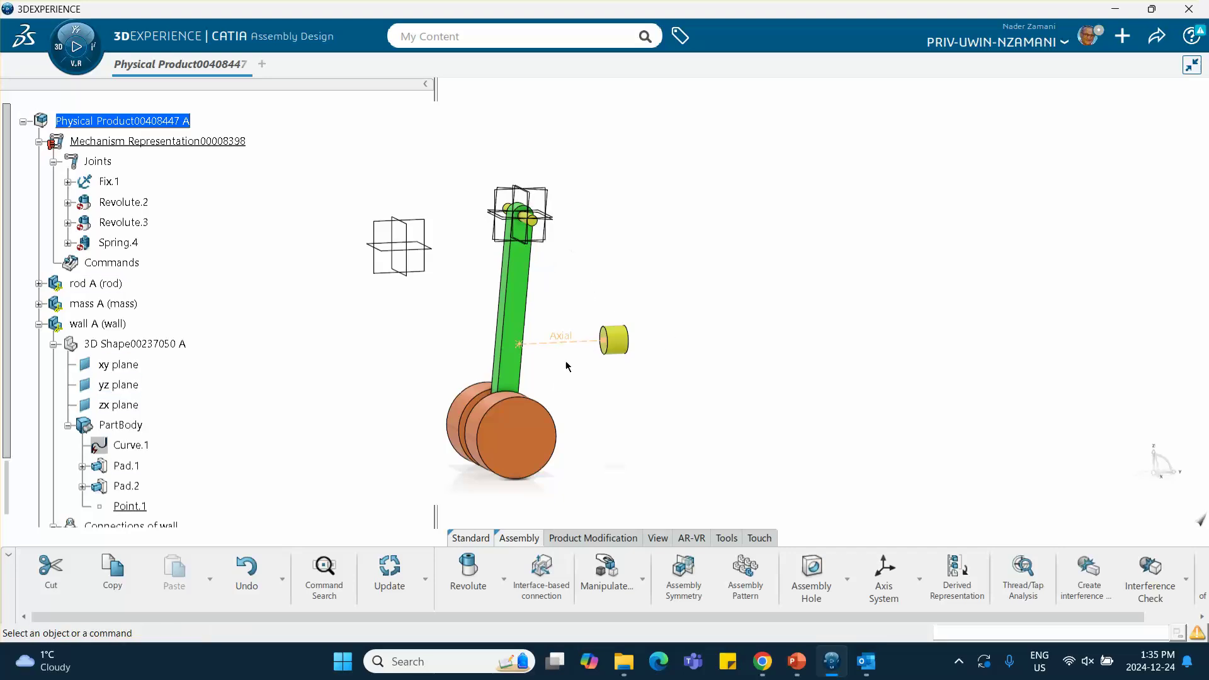
left_click(642, 578)
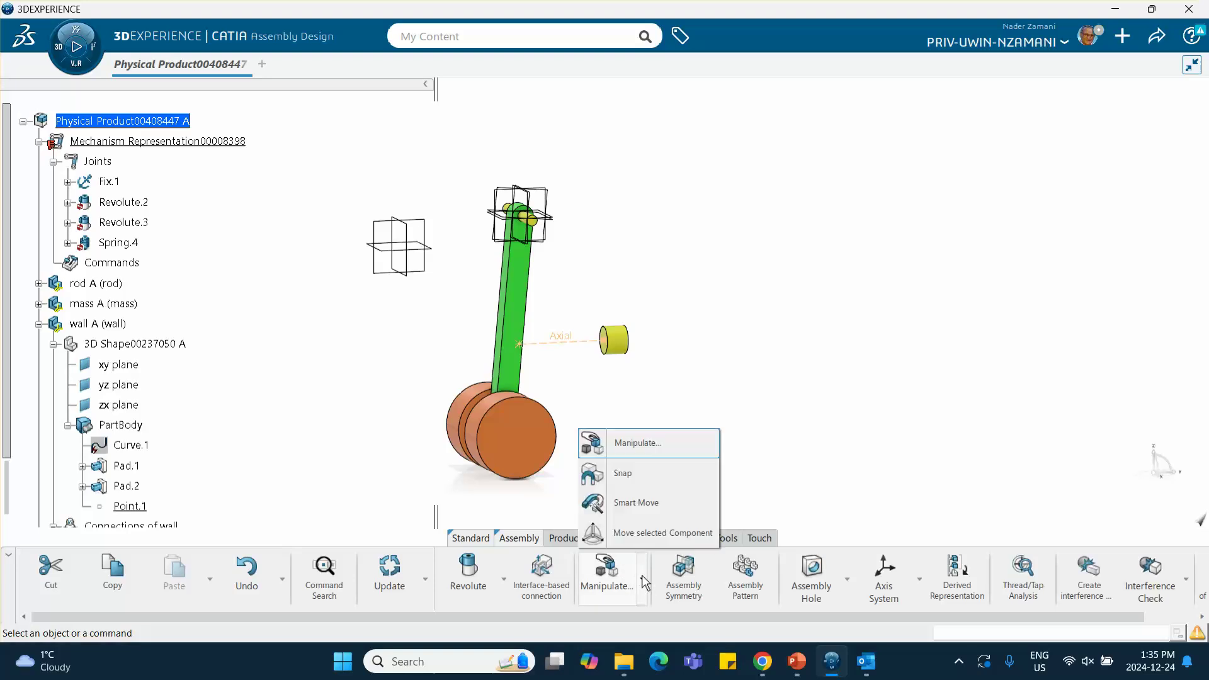
left_click(617, 443)
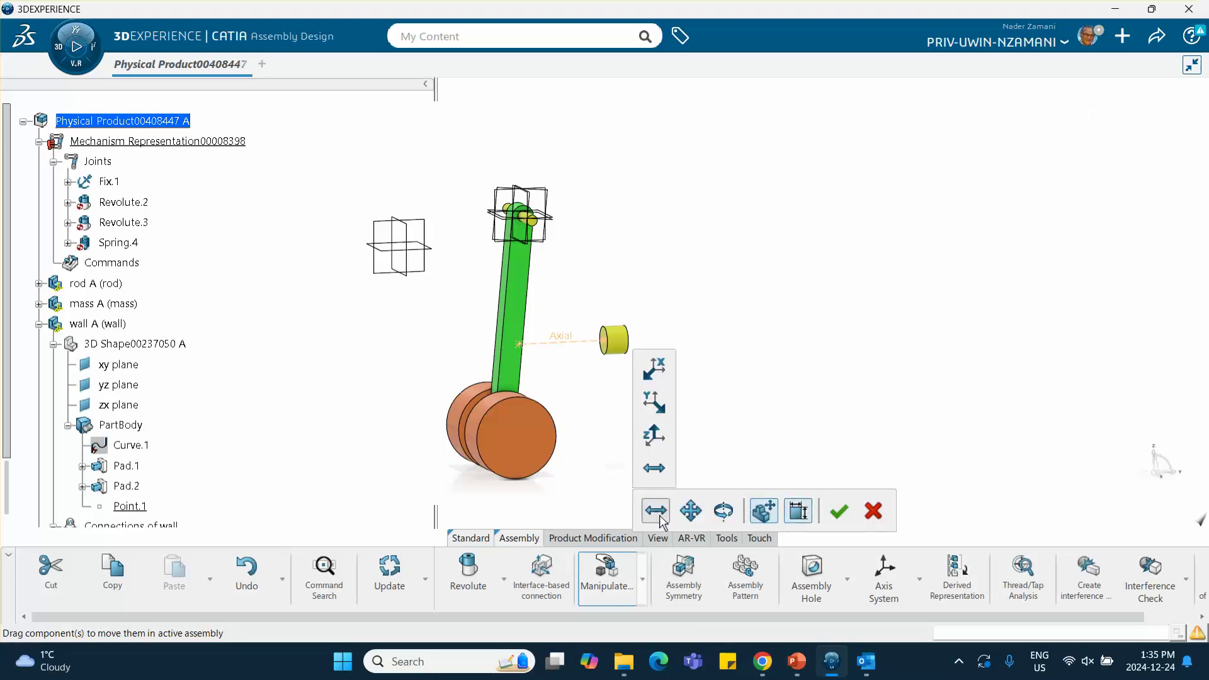
mouse_move(723, 512)
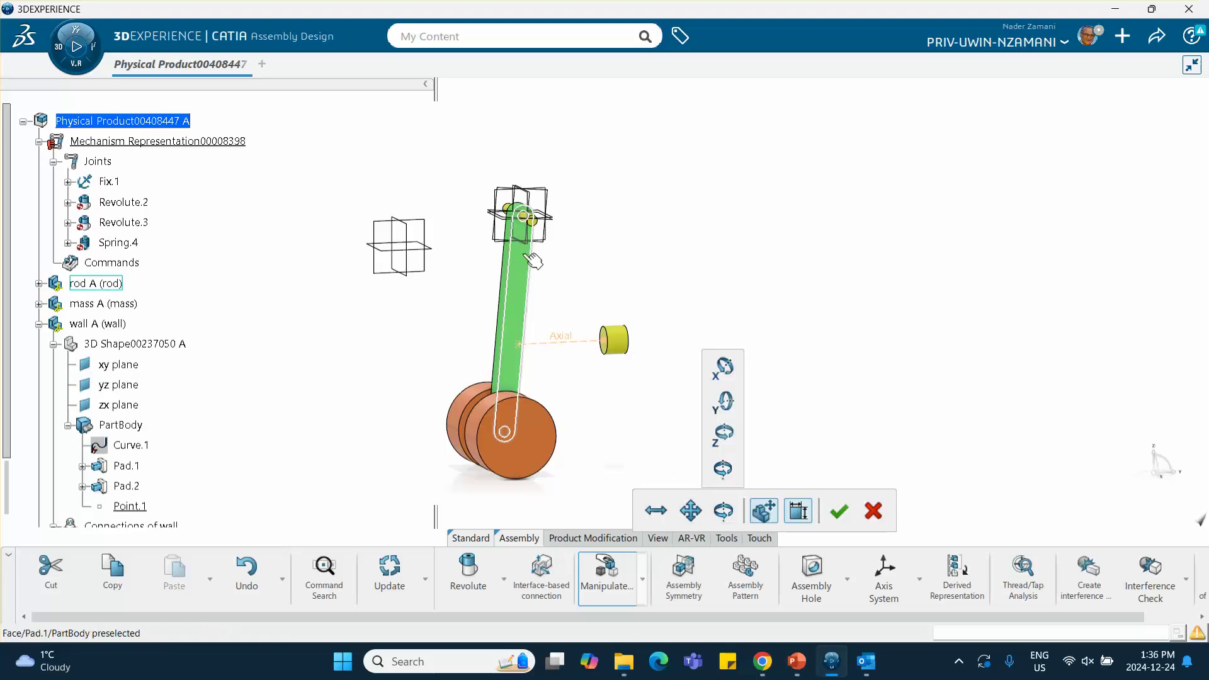
middle_click_drag(528, 228, 500, 335)
mouse_move(405, 199)
left_click_drag(499, 335, 535, 397)
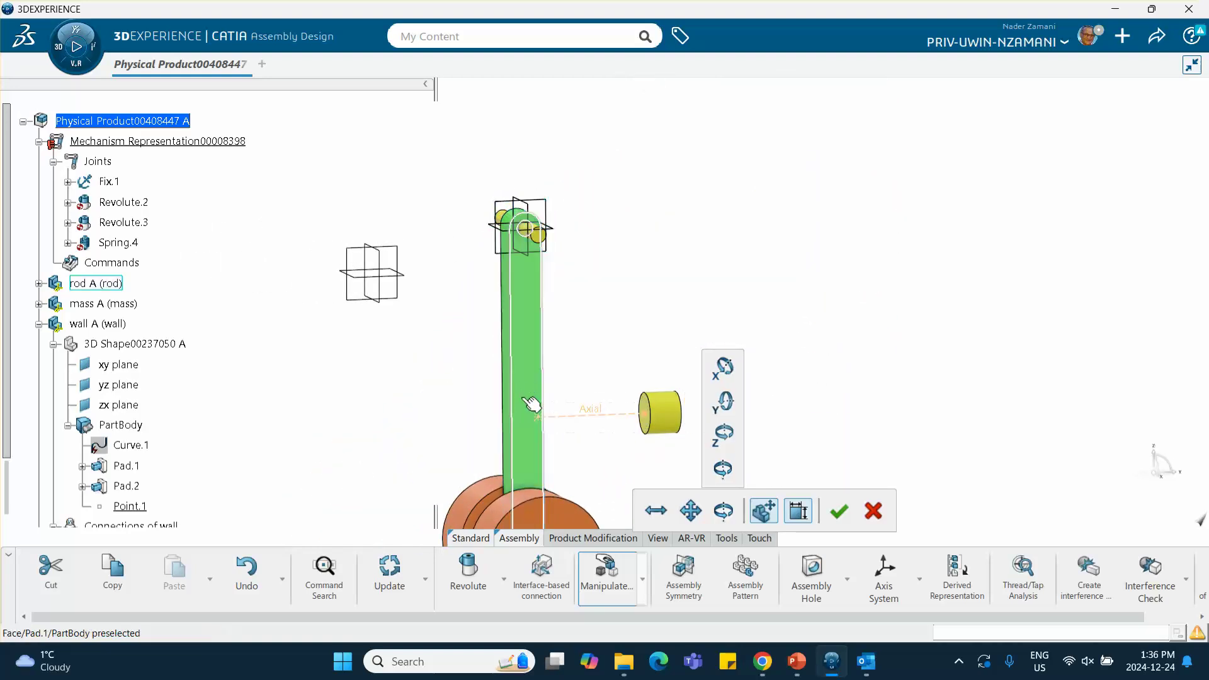
middle_click_drag(466, 357, 585, 441)
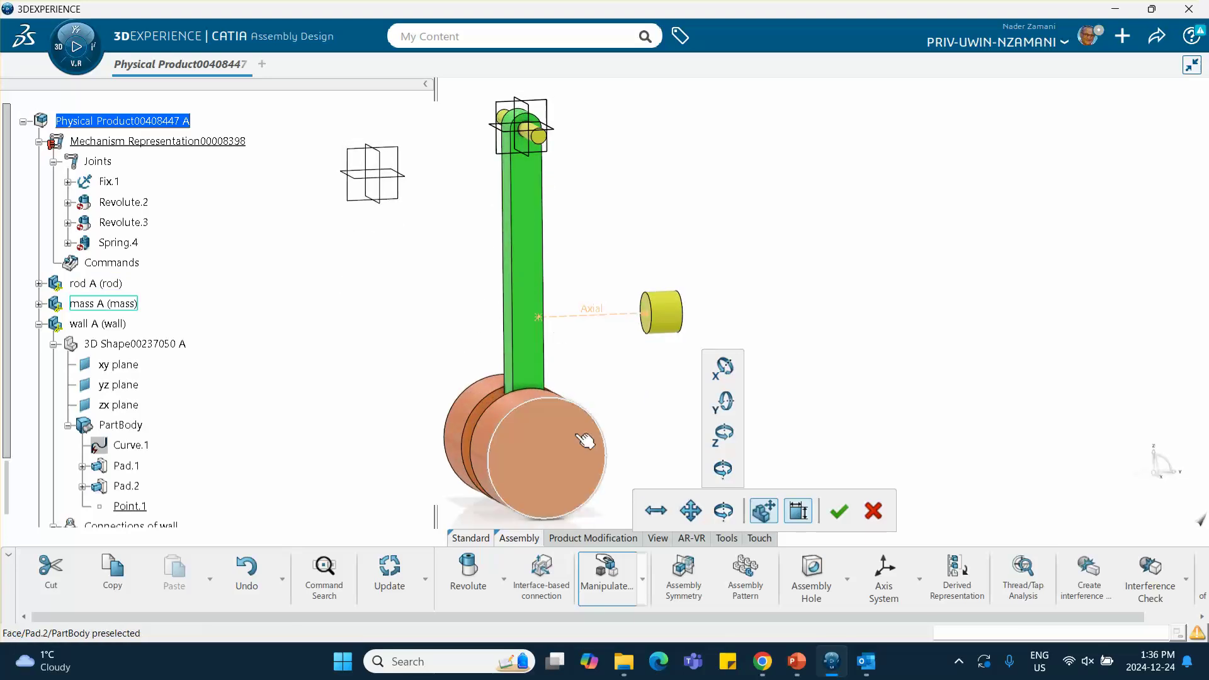
left_click(838, 510)
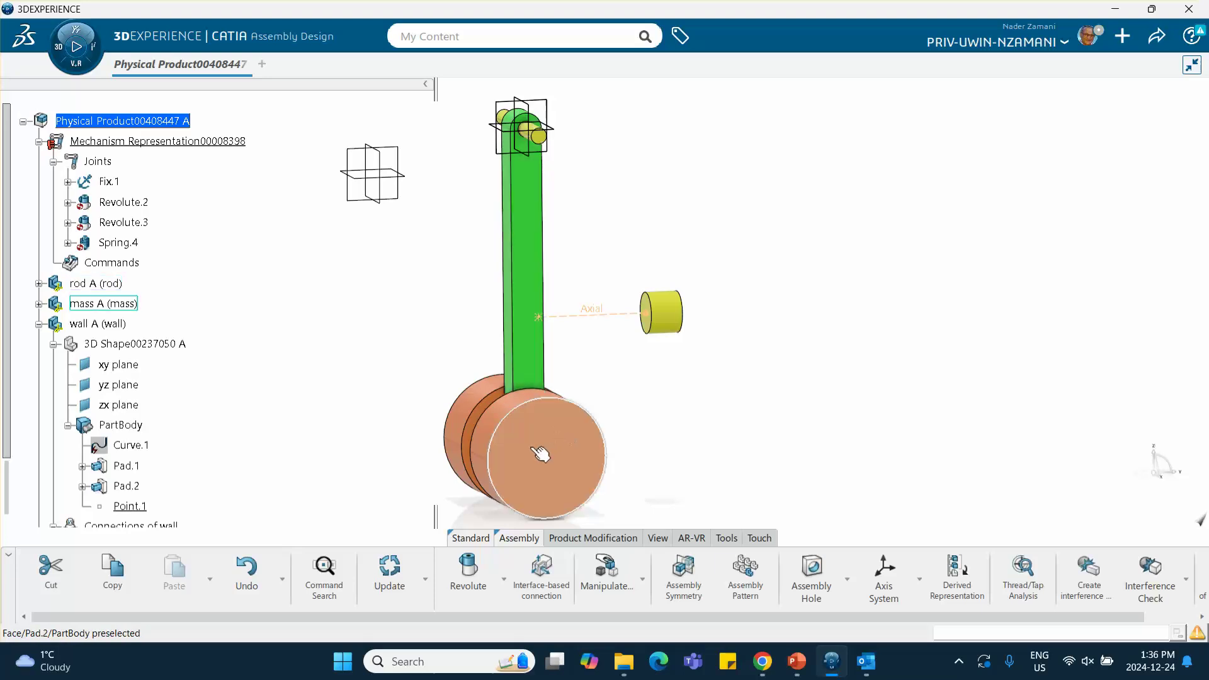
left_click(618, 568)
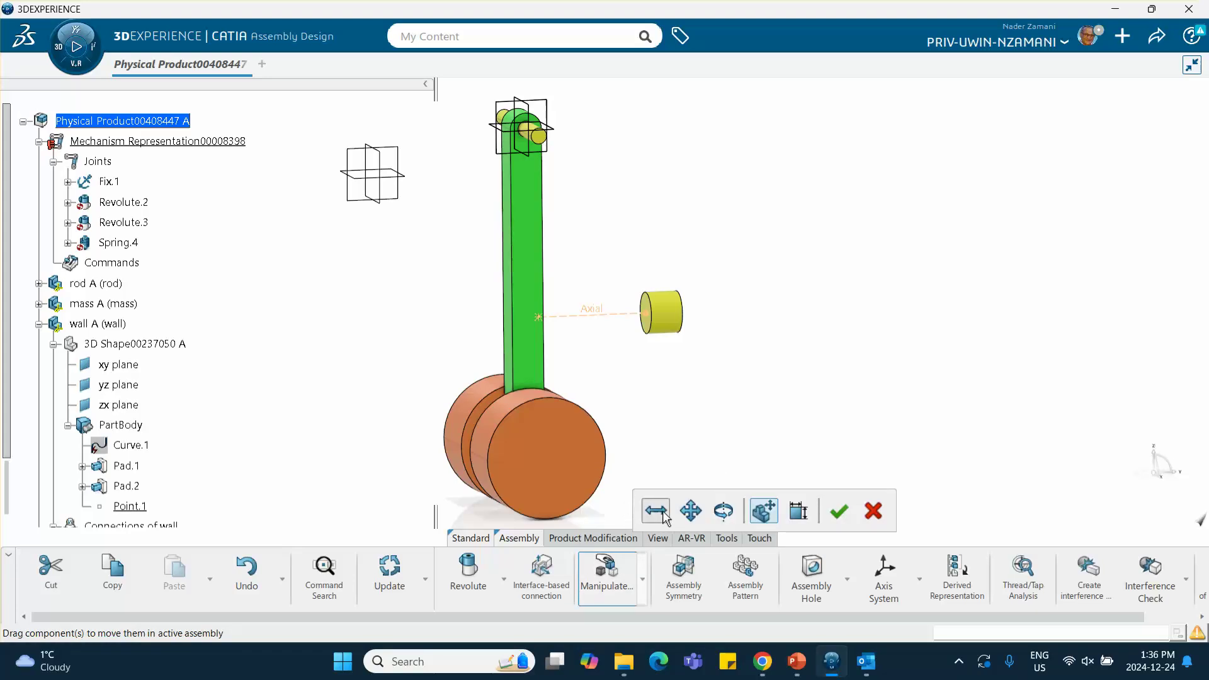
left_click(722, 516)
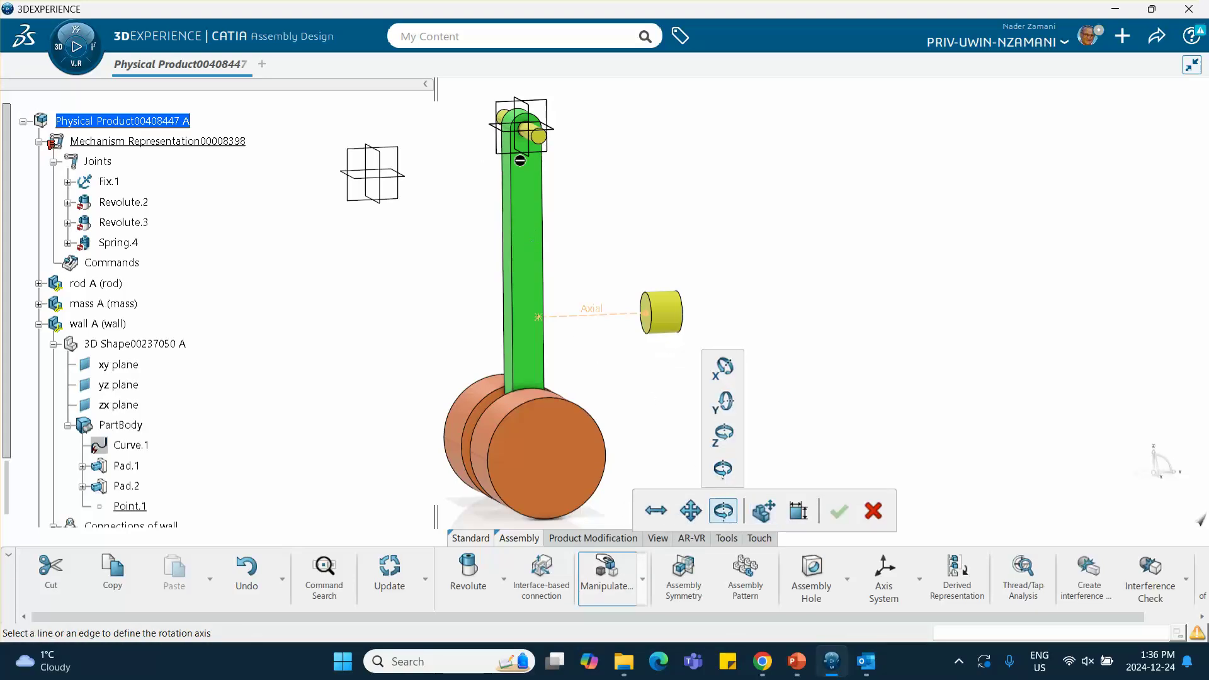
left_click(527, 130)
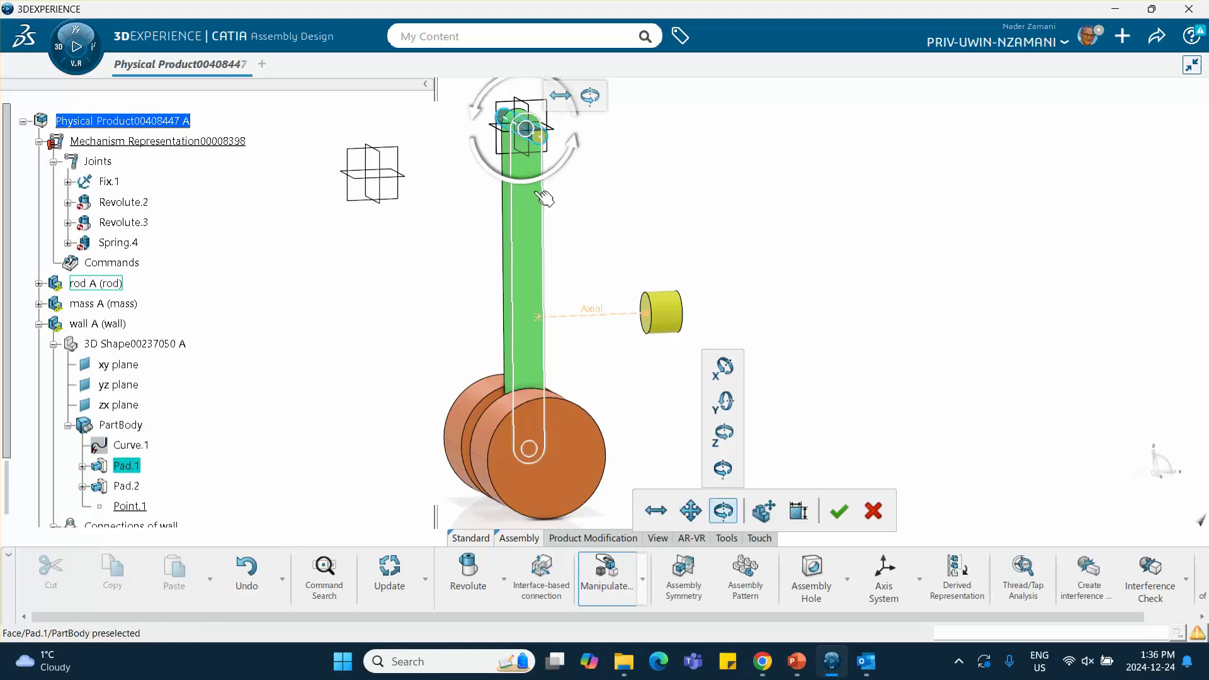
left_click_drag(543, 198, 559, 202)
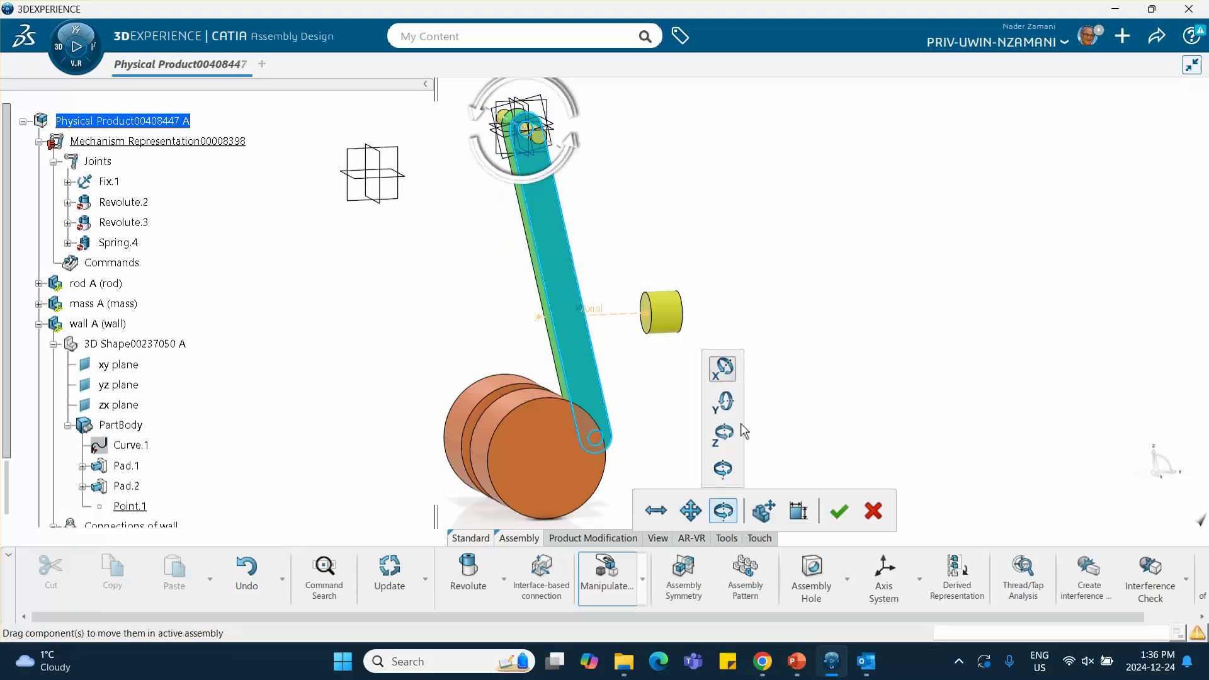
left_click(874, 511)
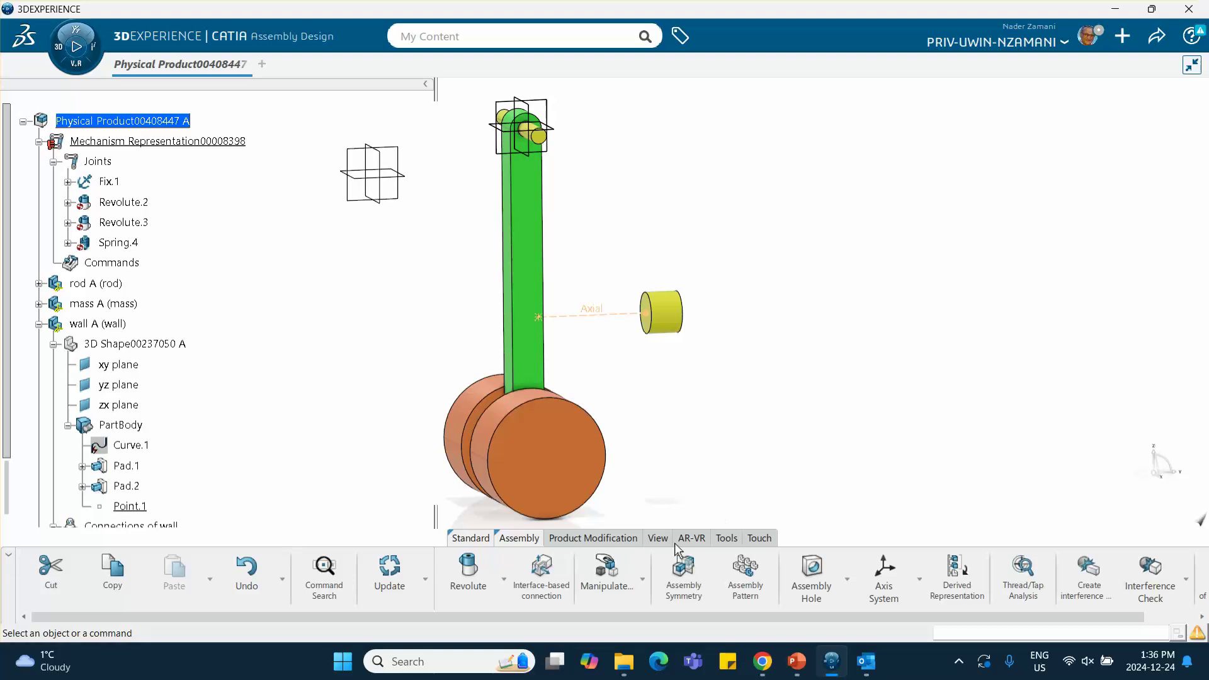
Step: Rotate the rod about the wall's upper pin with Manipulate, joints respected, tilting the pendulum slightly toward the yellow spring anchor
left_click(589, 585)
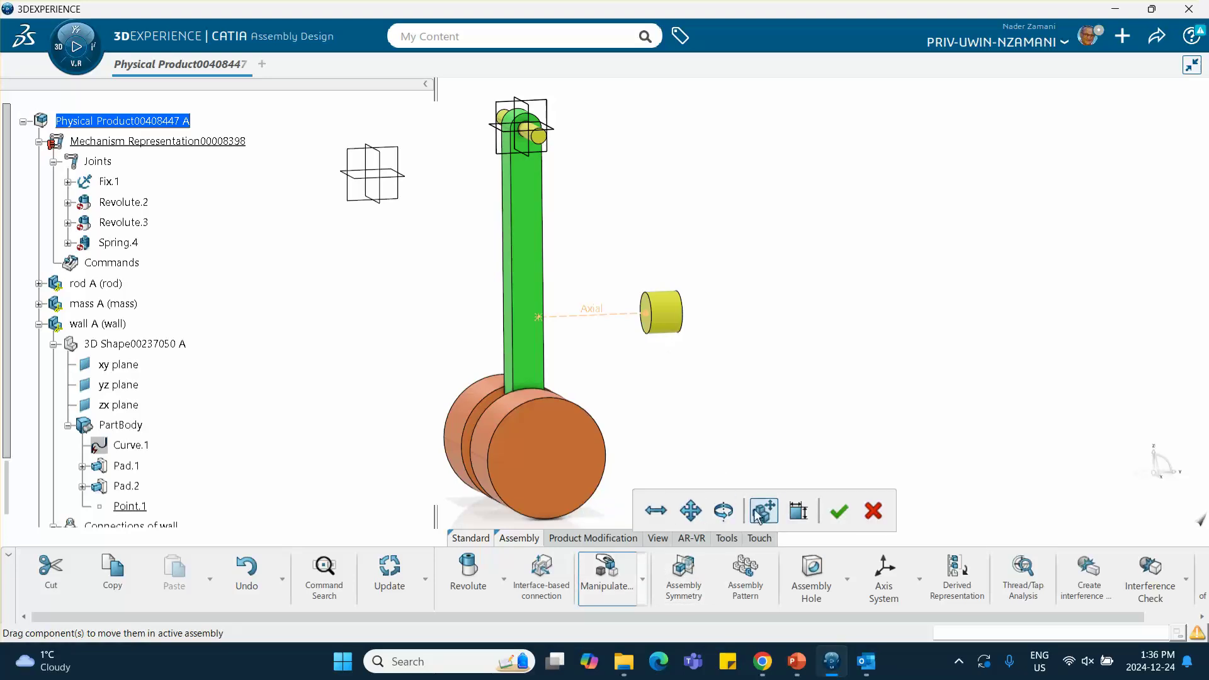
left_click(691, 512)
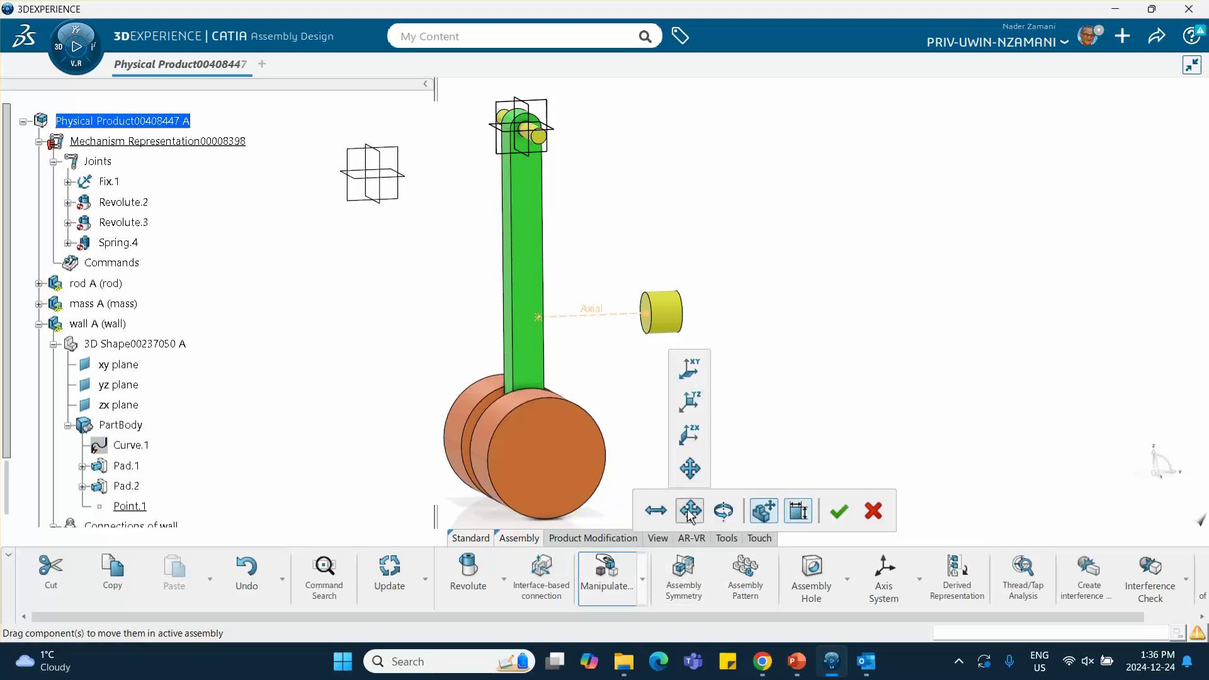
left_click(724, 512)
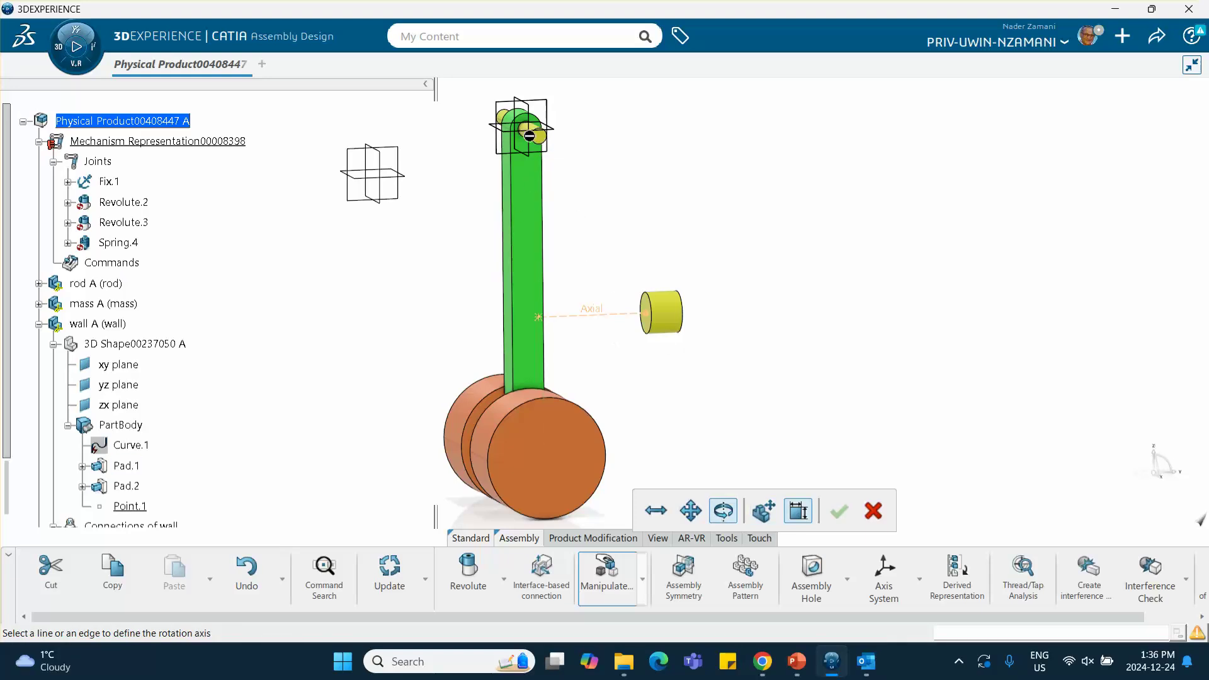
middle_click_drag(537, 135, 539, 170)
scroll(522, 158, "up", 3)
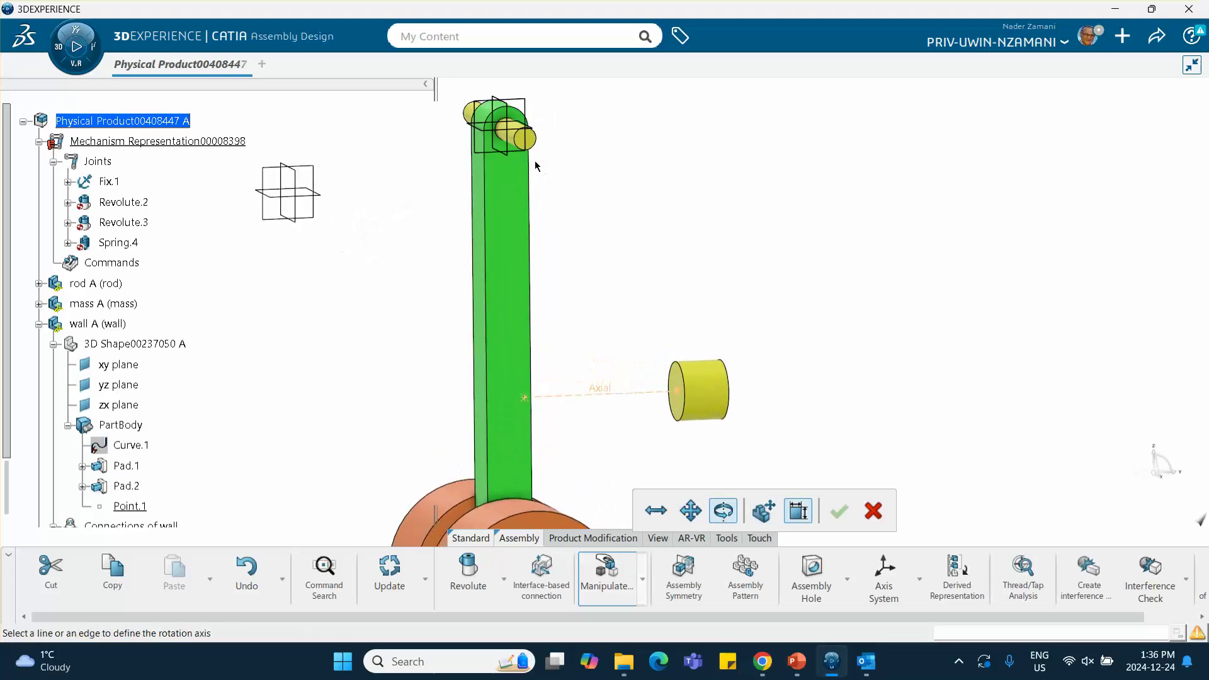
left_click(521, 140)
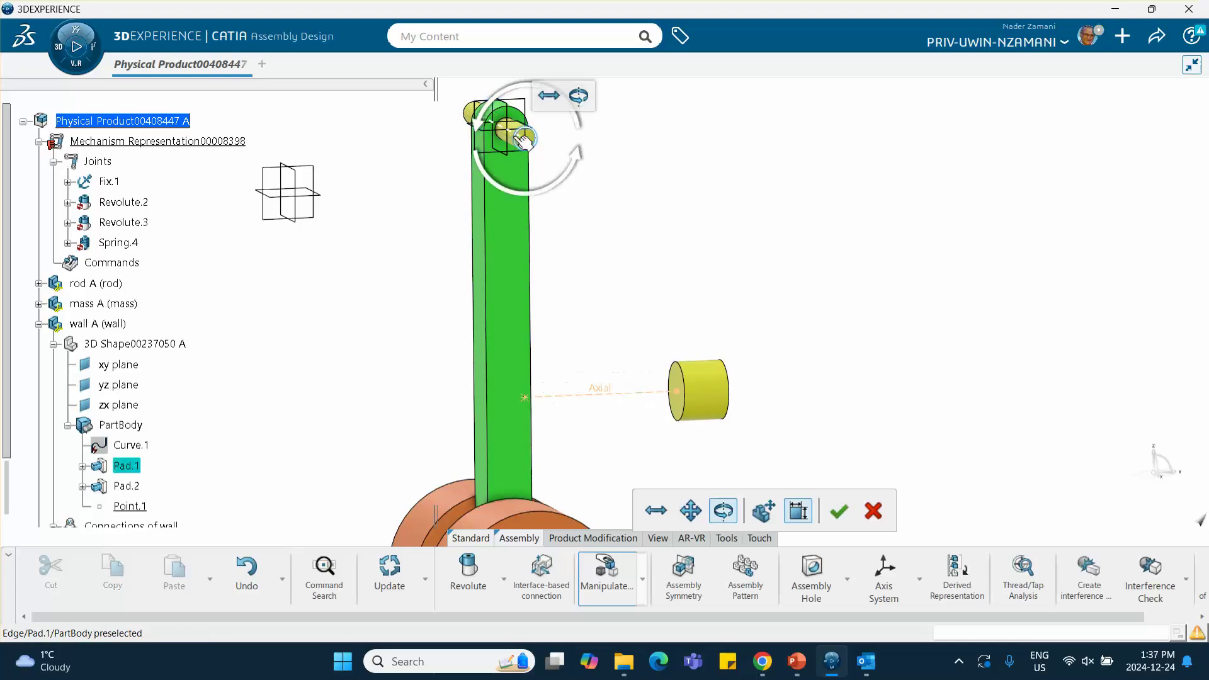
left_click_drag(518, 252, 537, 257)
middle_click_drag(594, 259, 531, 299)
left_click_drag(574, 351, 574, 350)
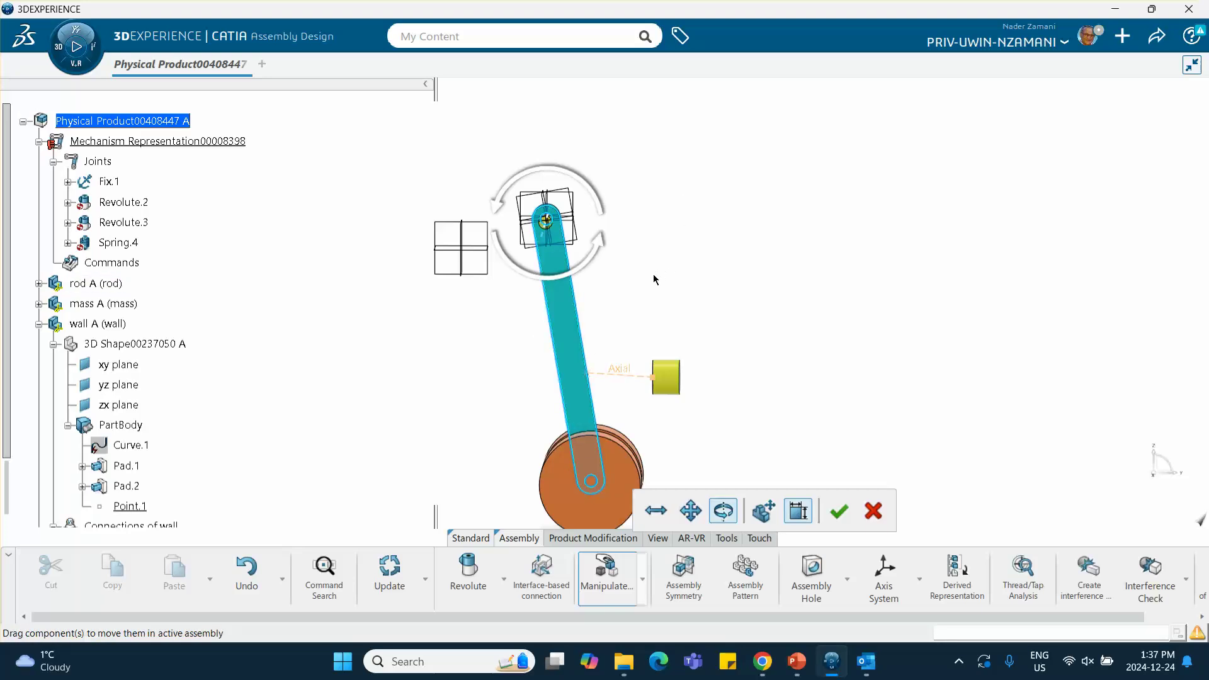
left_click(840, 512)
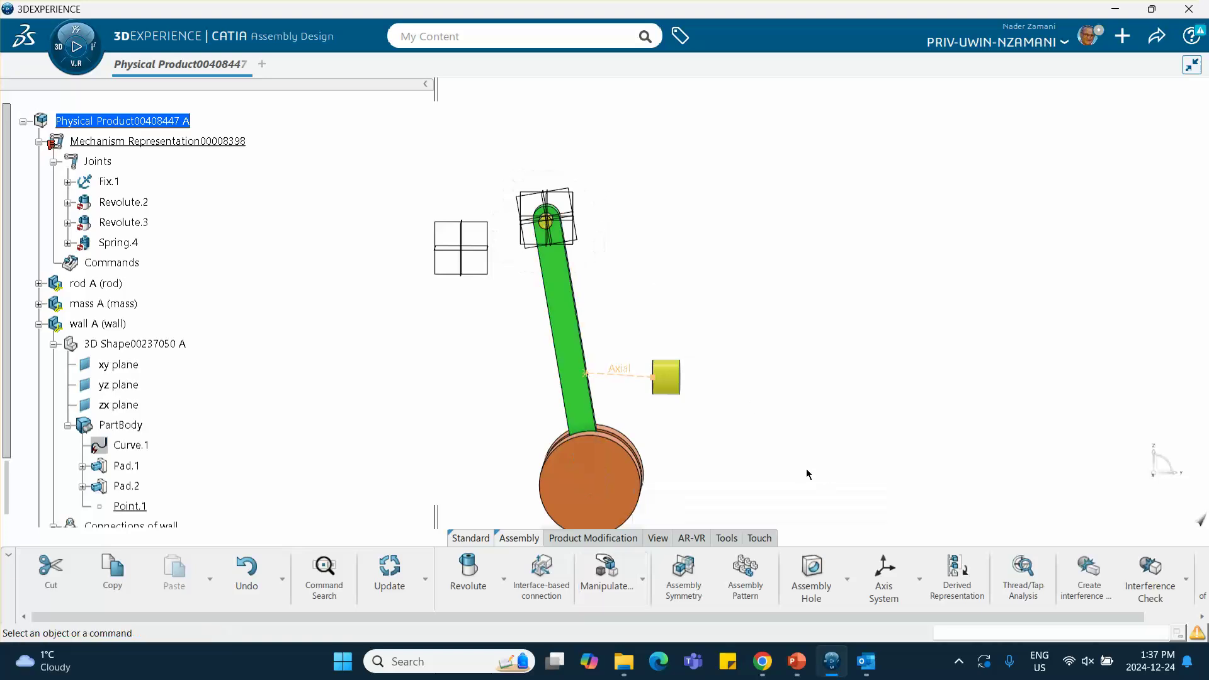
Step: Check the included joints and degrees of freedom of the mechanism representation in the Mechanism Manager, then close it
middle_click_drag(769, 444, 775, 391)
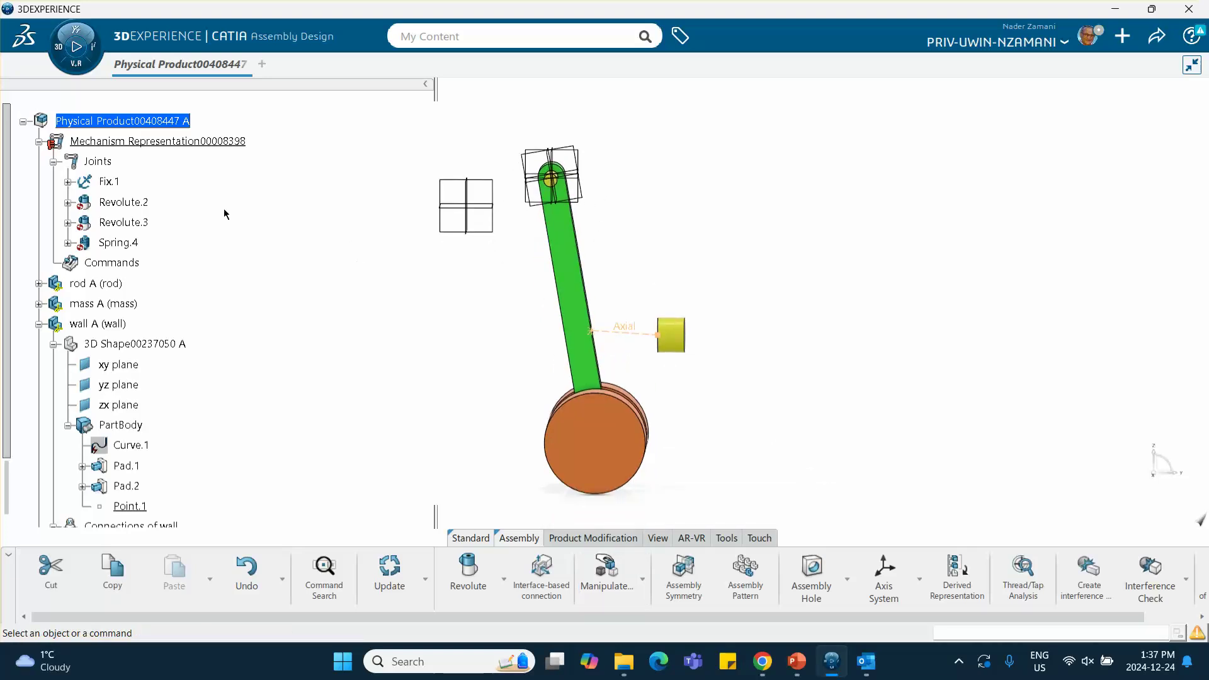
double_click(177, 143)
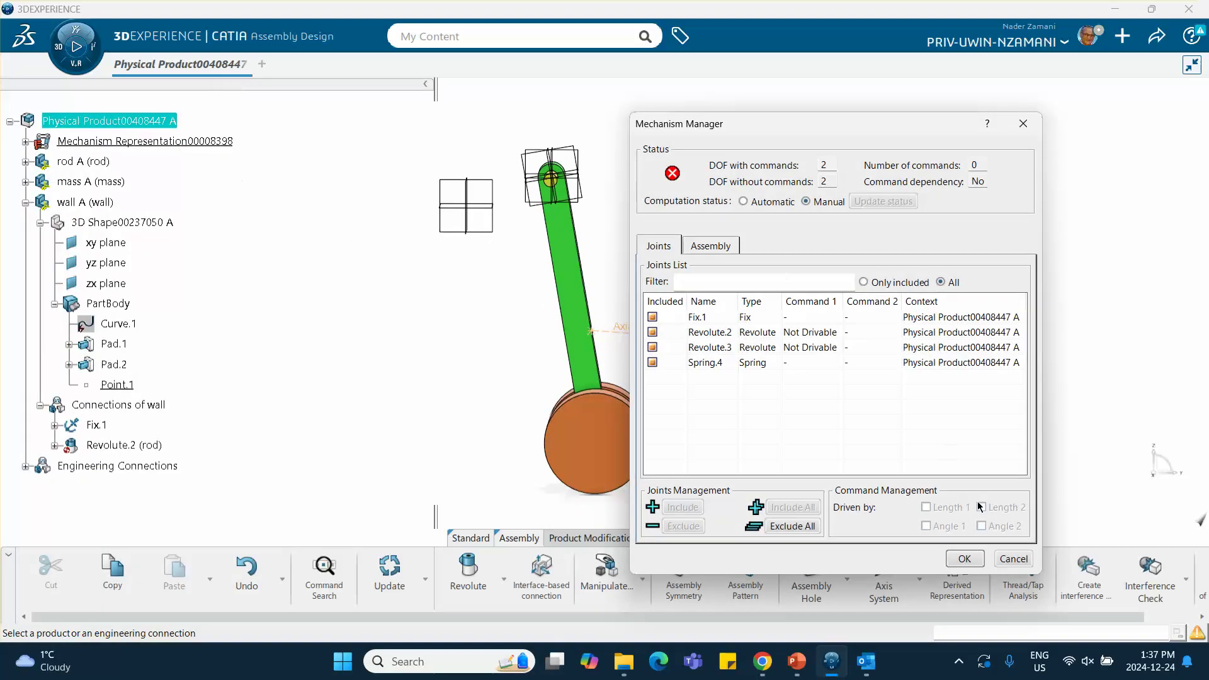
left_click(964, 559)
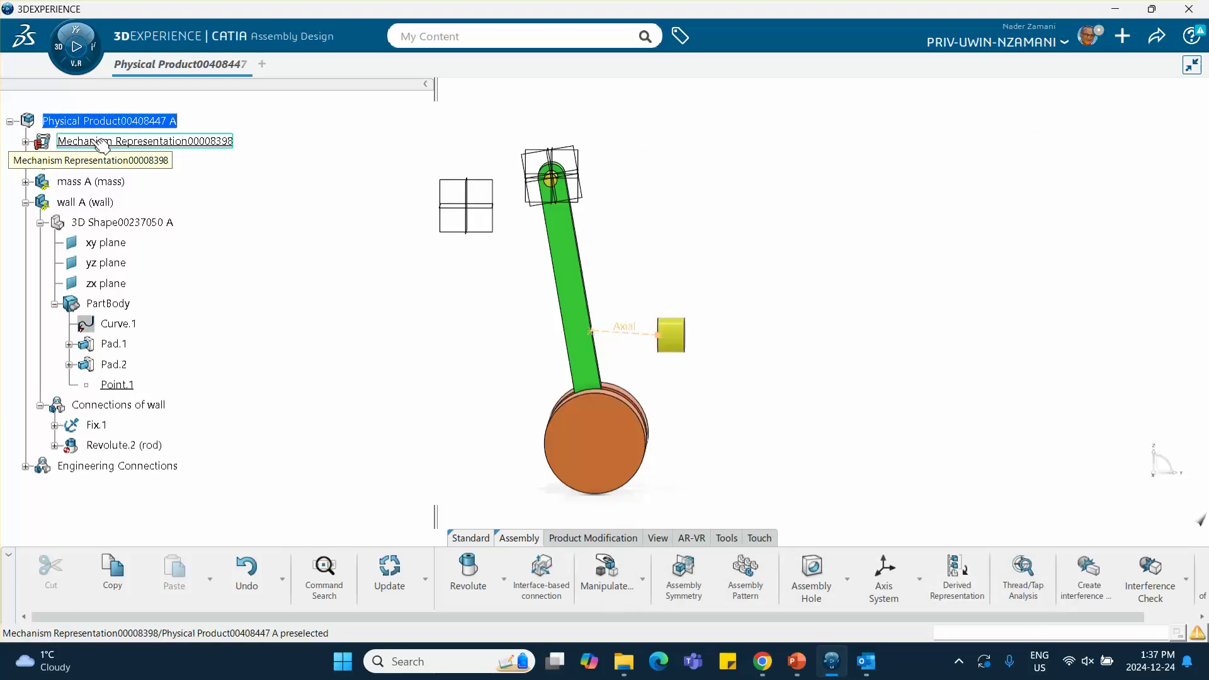
Step: Switch the assembly to the Mechanical Systems Design app
left_click(57, 53)
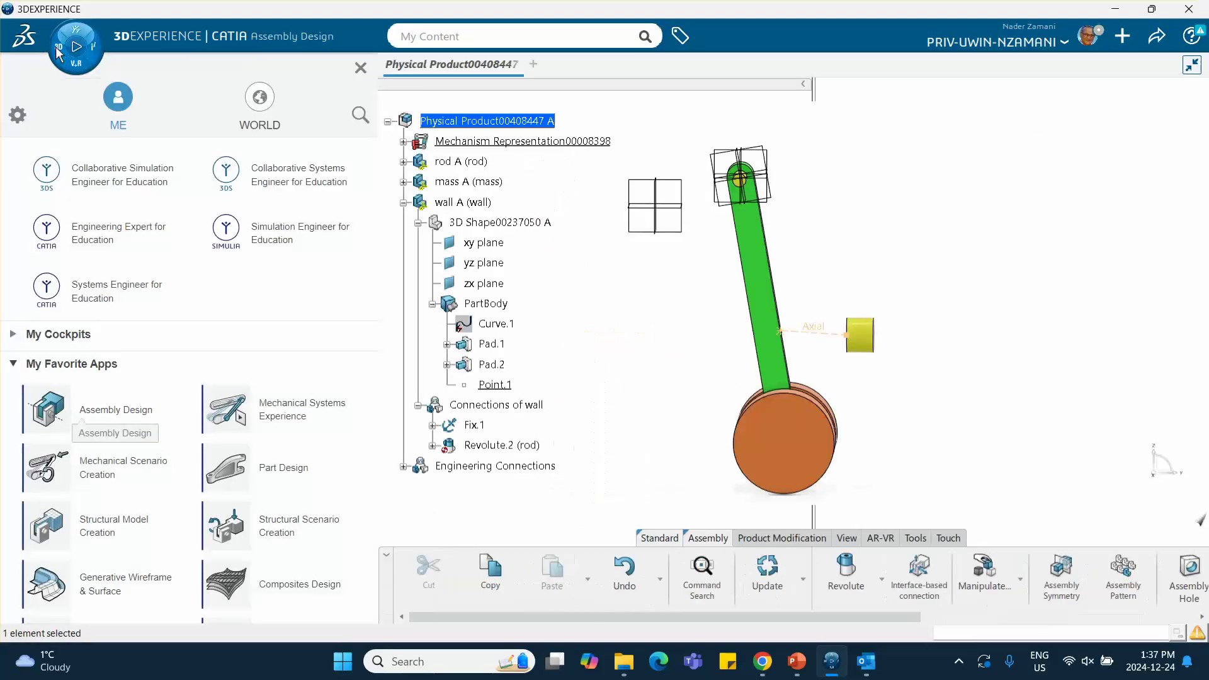
scroll(227, 378, "down", 4)
left_click(275, 448)
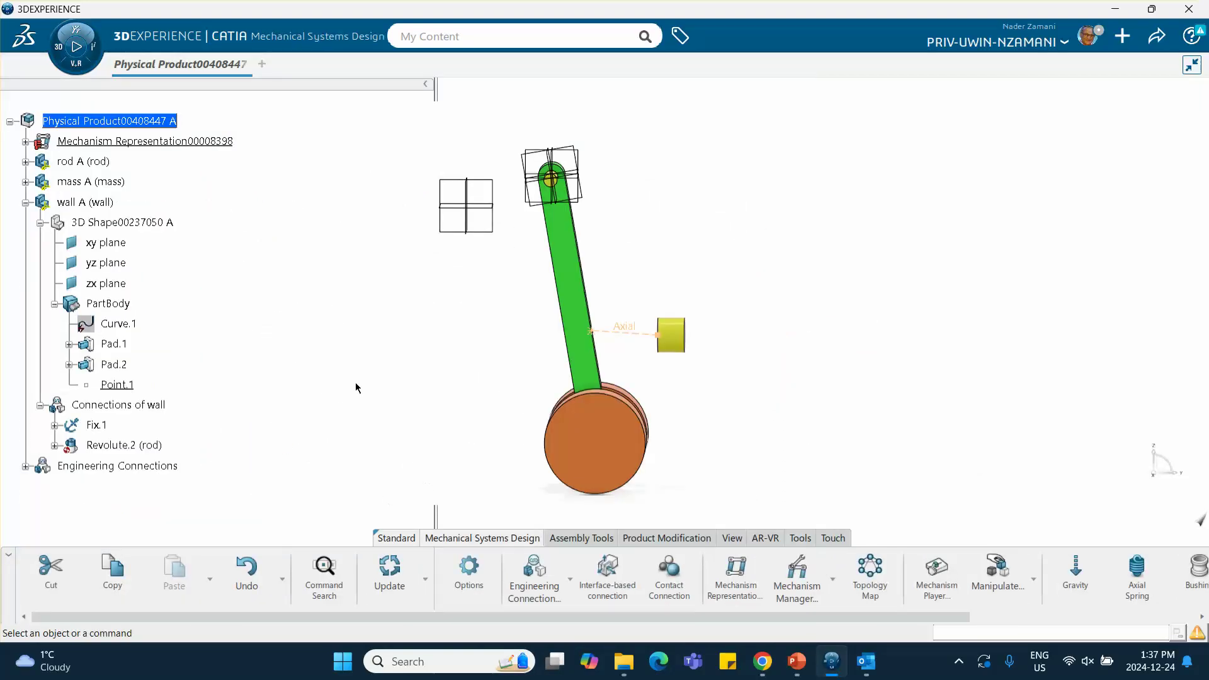
scroll(504, 567, "down", 5)
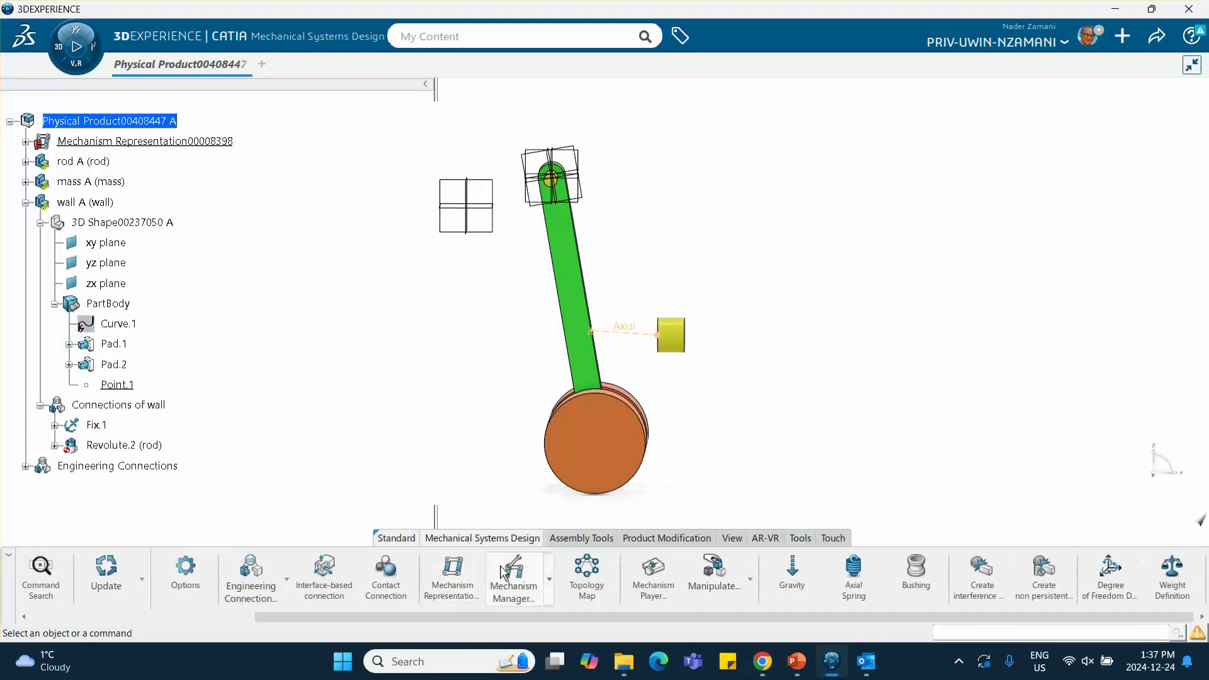
Step: Activate Weight Definition for the assembly, remove the rod's declared inertia values and start a fresh weight declaration on it
left_click(1171, 595)
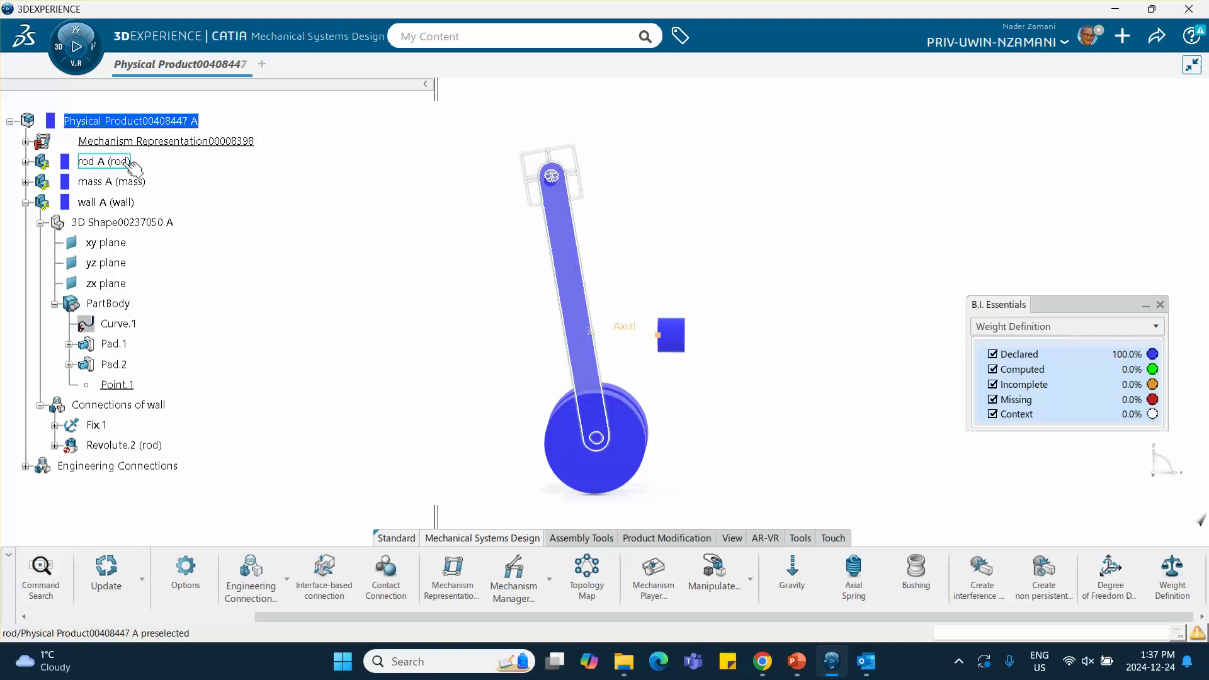
left_click(103, 162)
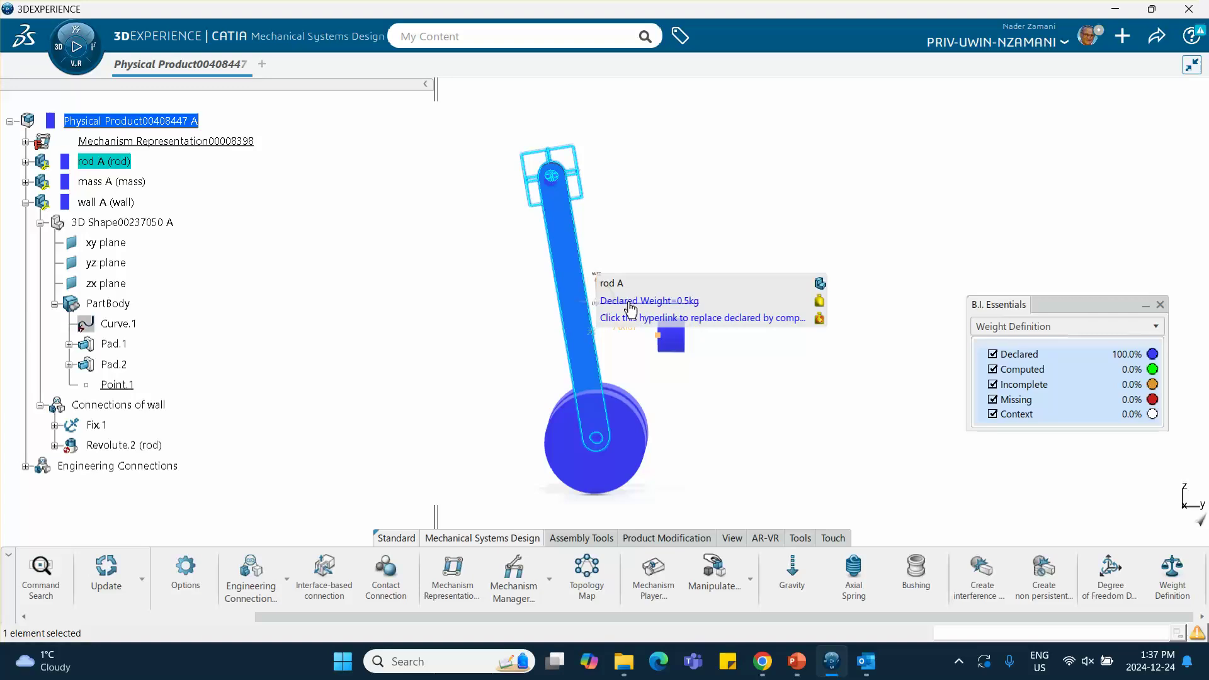
left_click(668, 305)
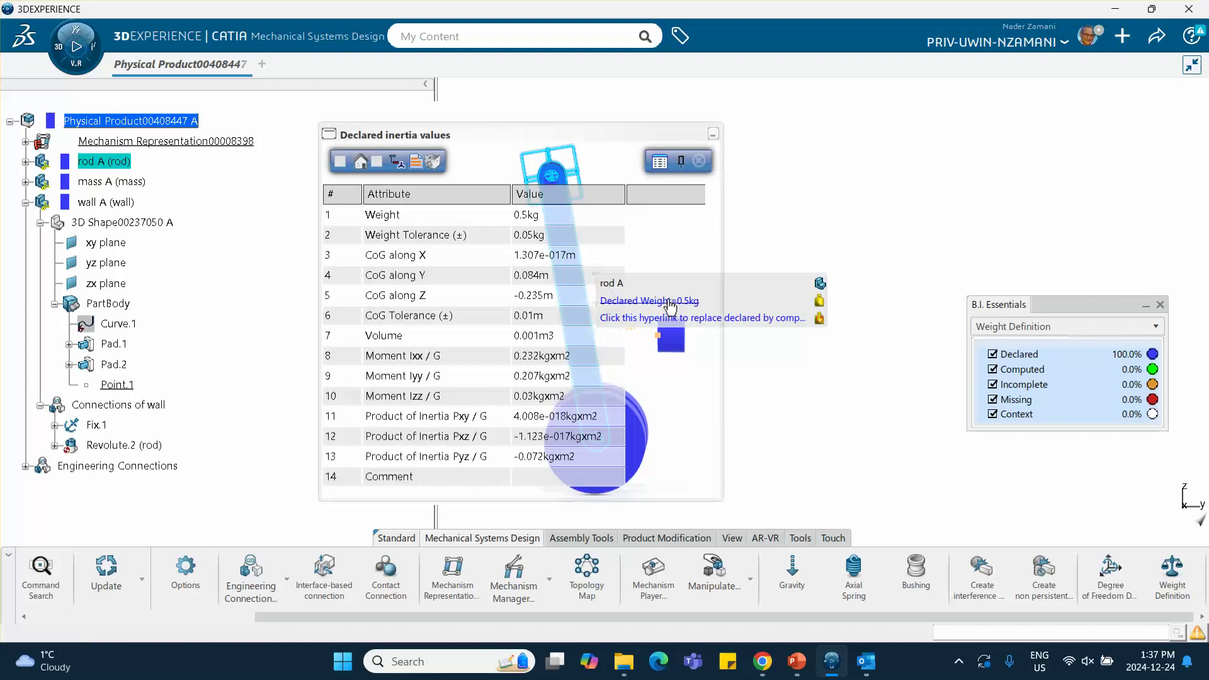
left_click(434, 165)
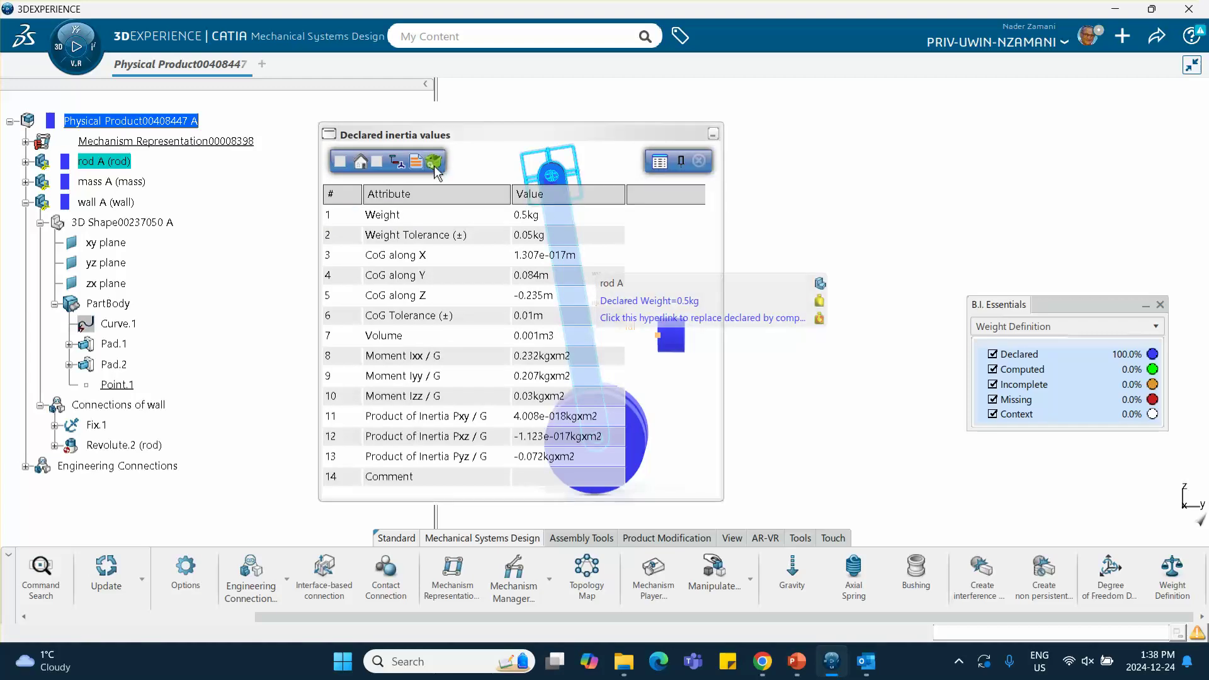
left_click(637, 307)
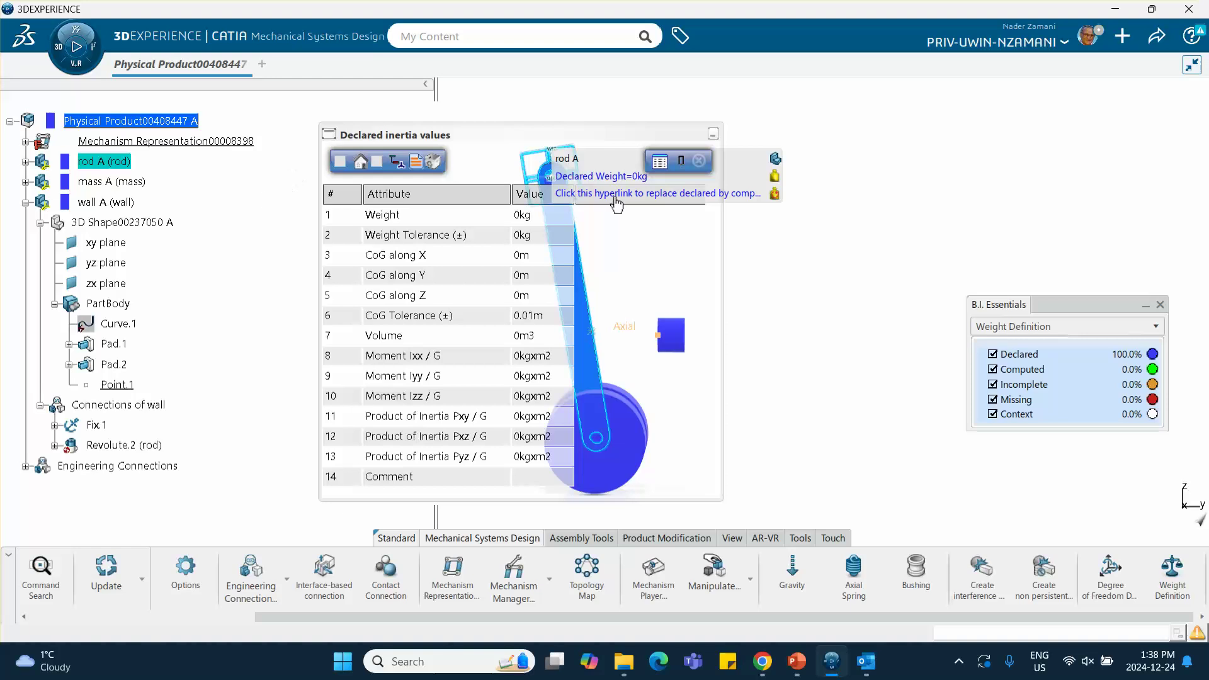
left_click(703, 159)
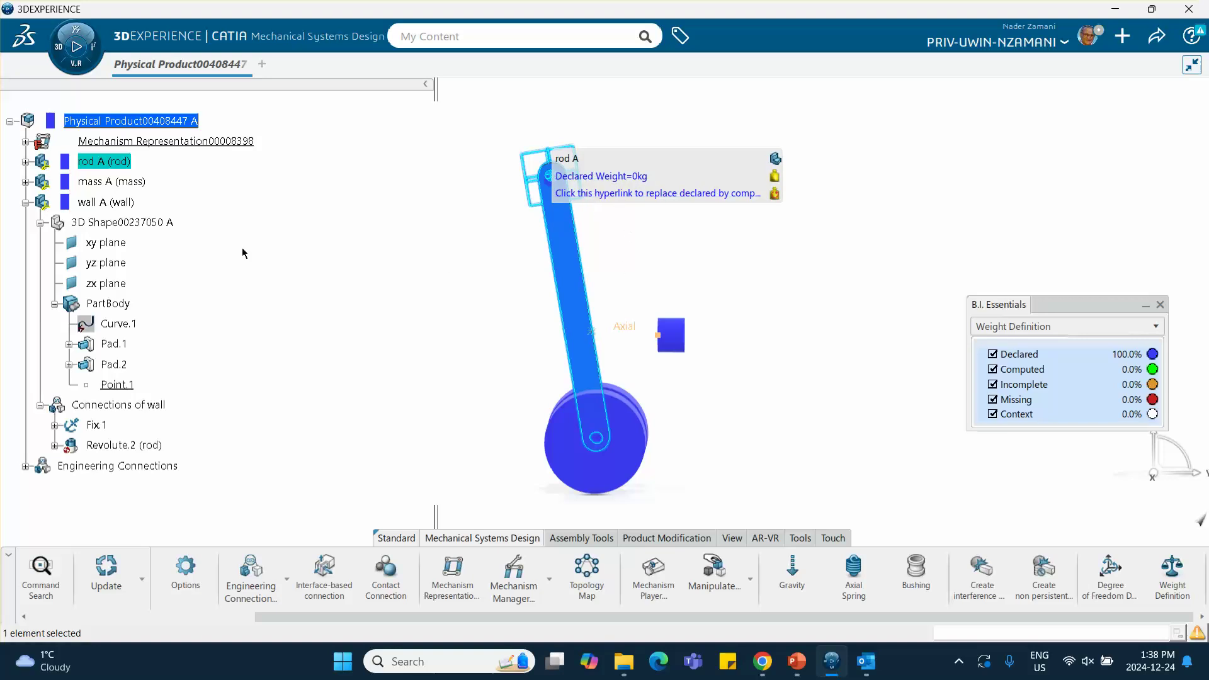
Step: Remove the declared inertia values from the mass and from the wall
mouse_move(220, 185)
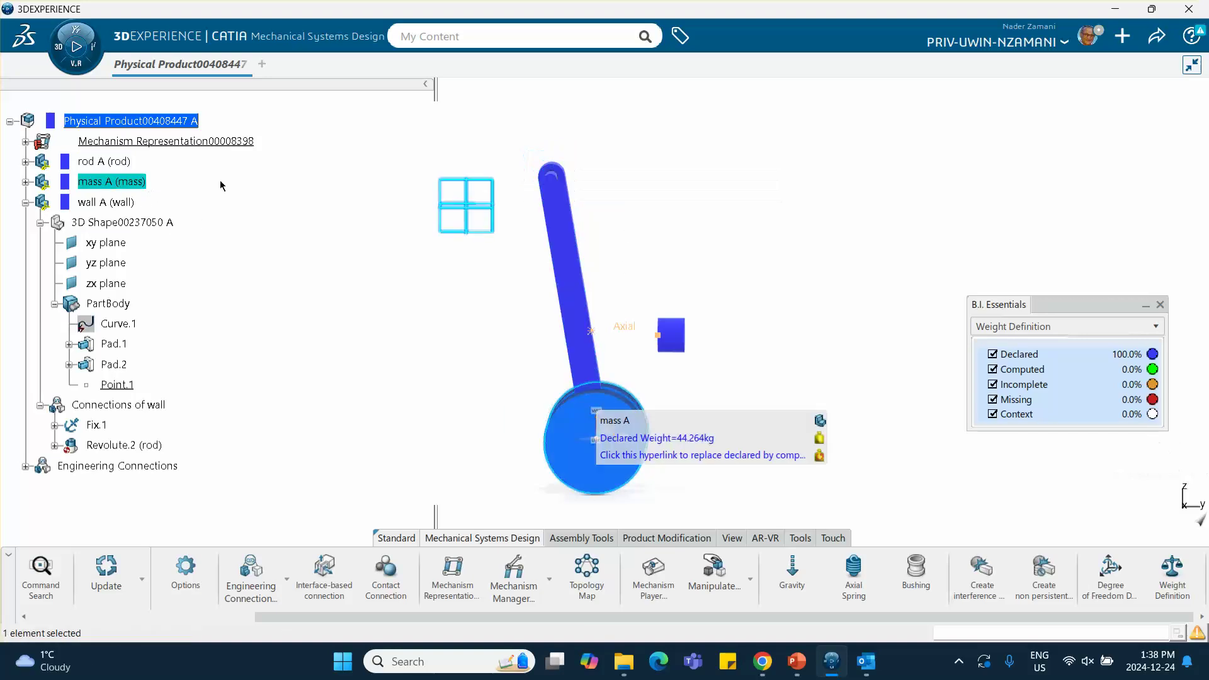
left_click(653, 439)
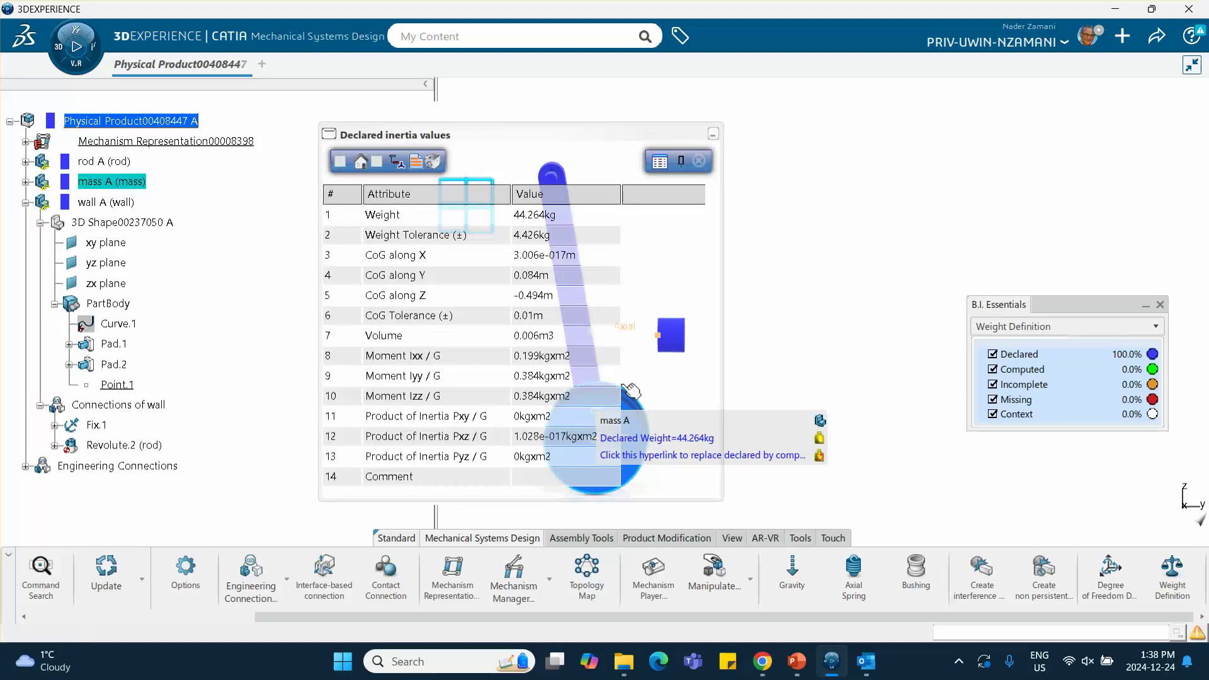
left_click(432, 163)
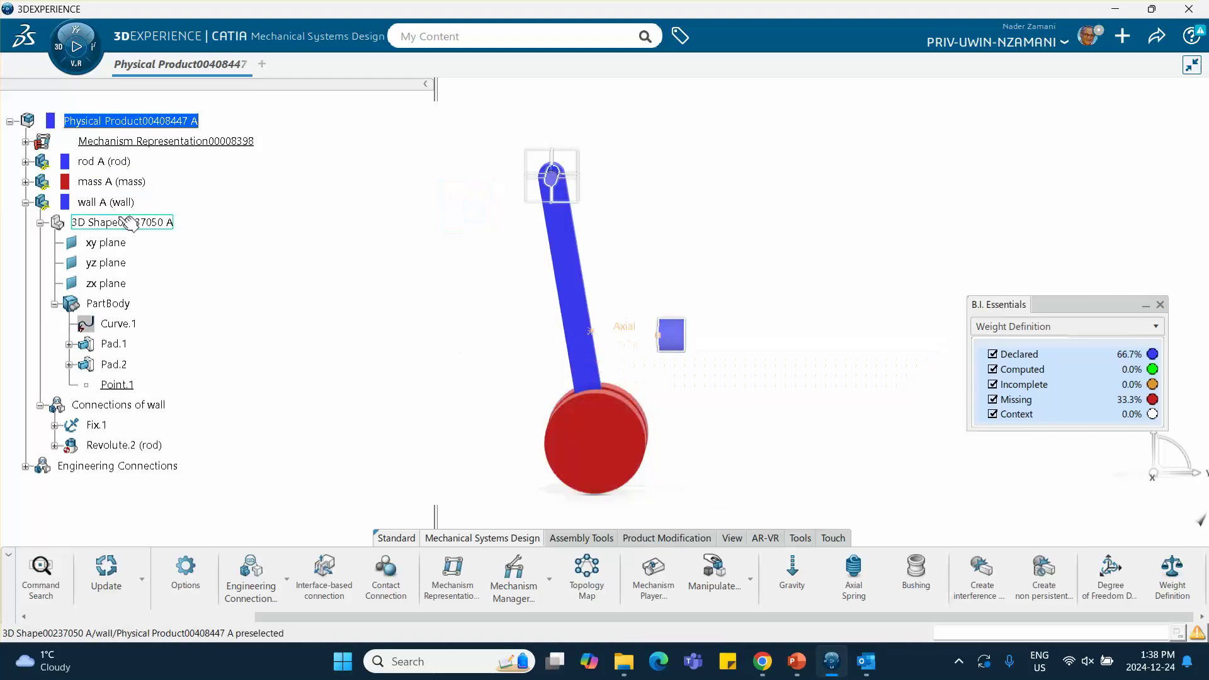
mouse_move(131, 225)
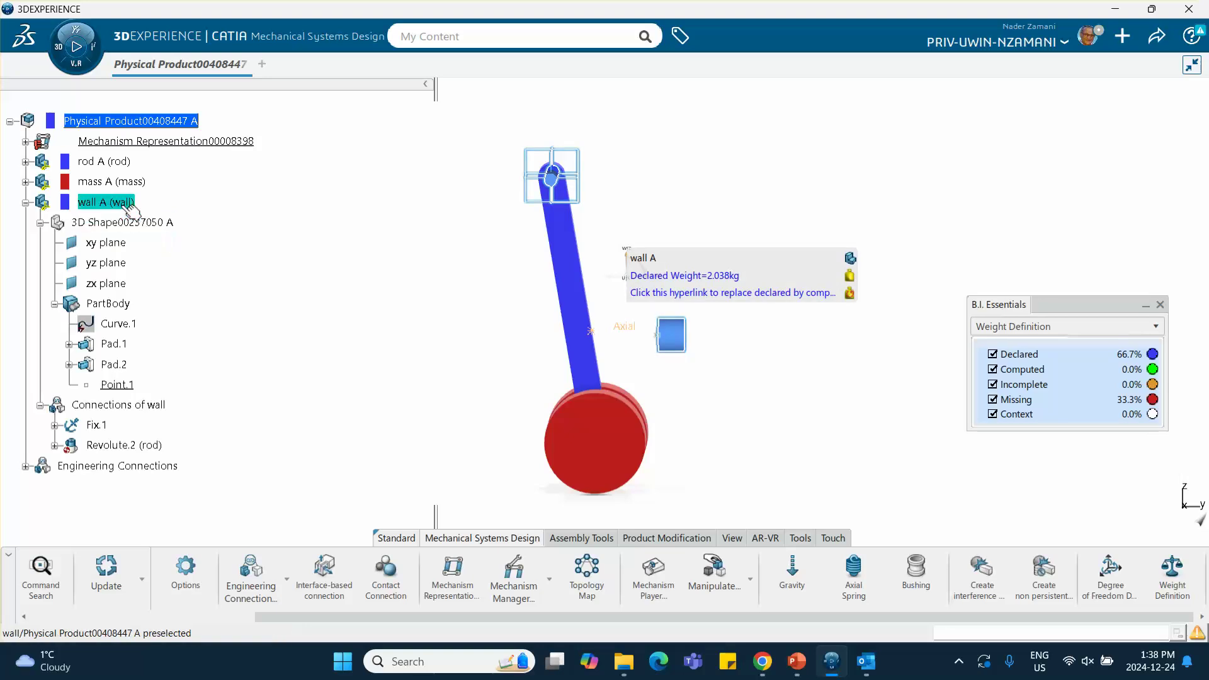
left_click(138, 204)
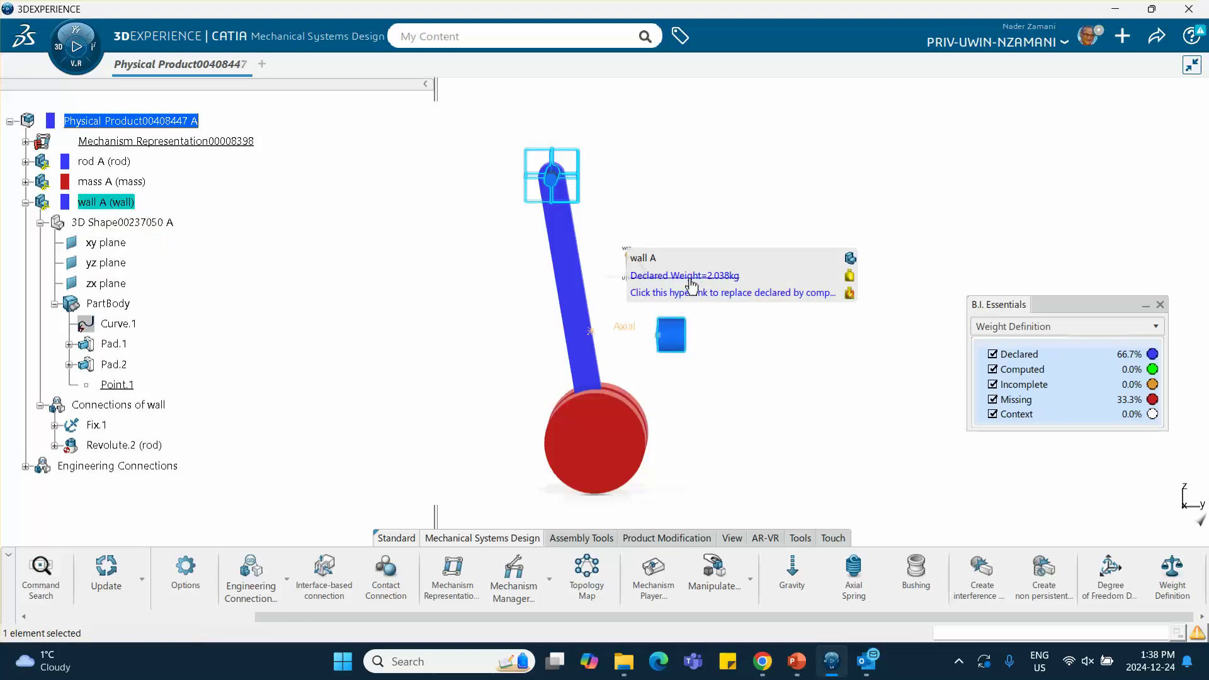
left_click(691, 278)
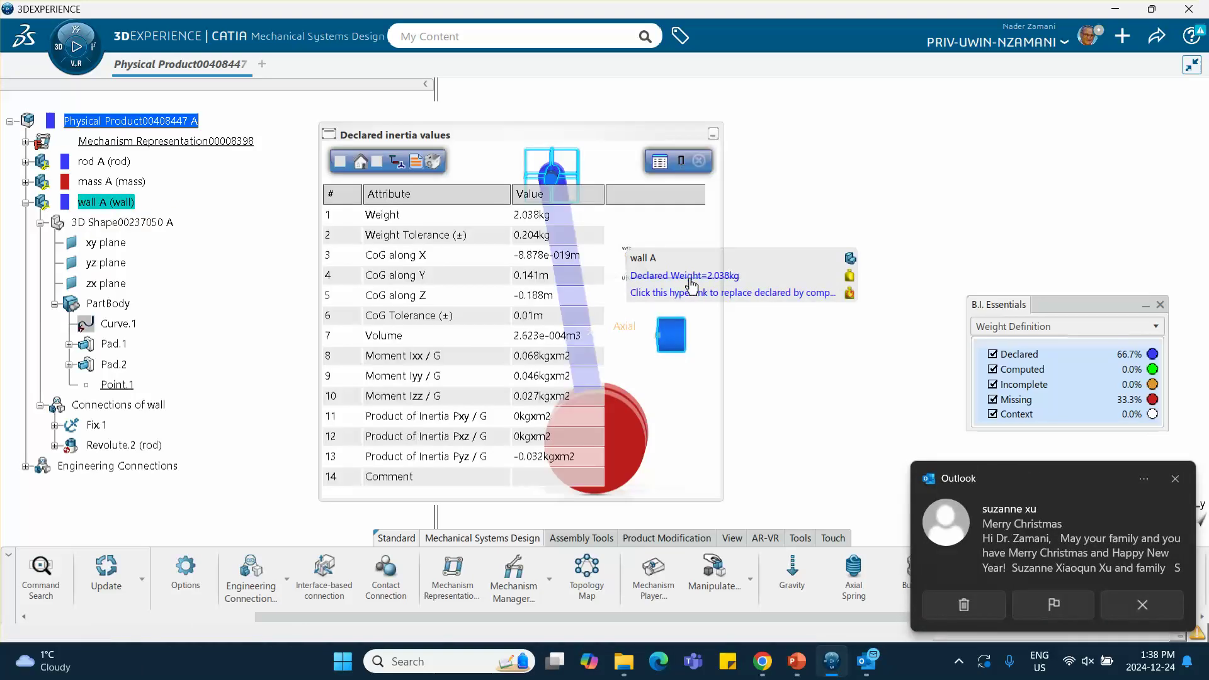
left_click(432, 163)
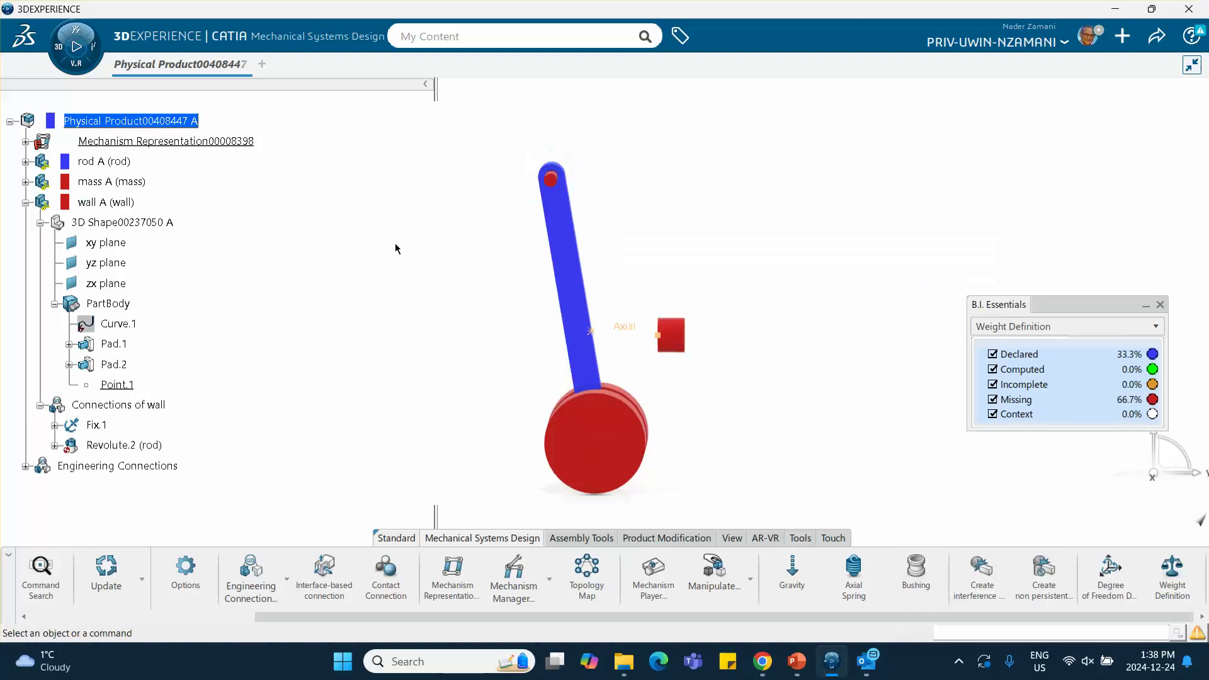
Step: Remove the rod's zero-weight declaration and clear the selection
left_click(104, 161)
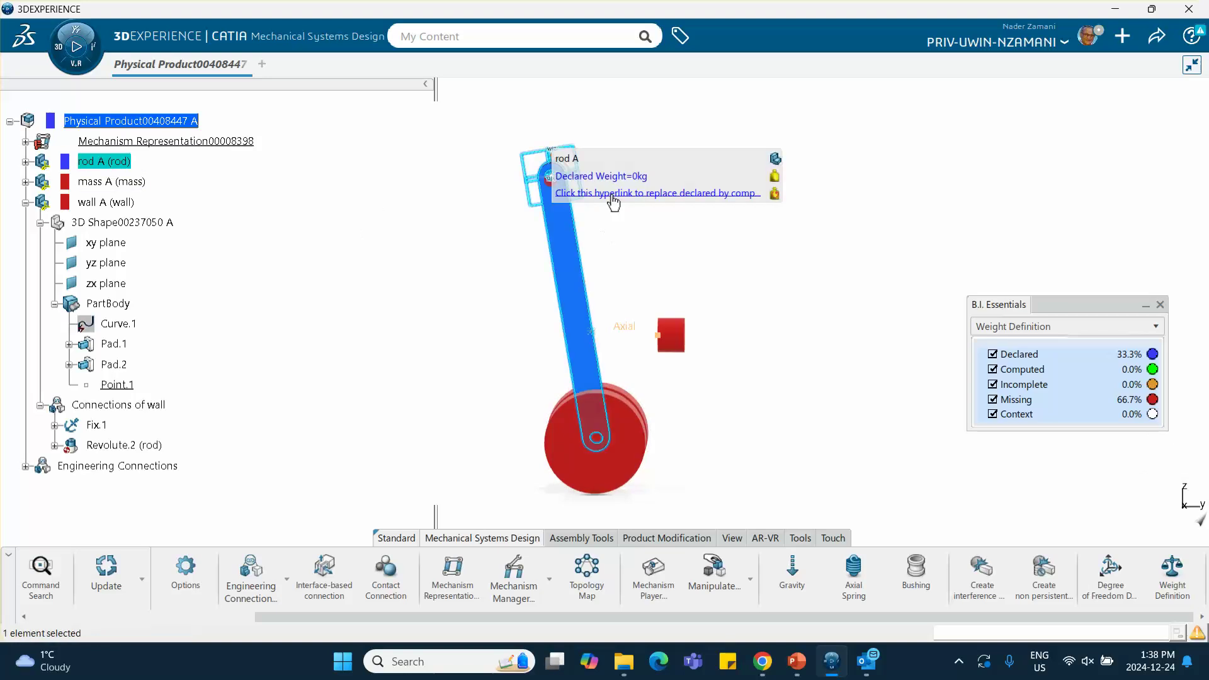
left_click(567, 177)
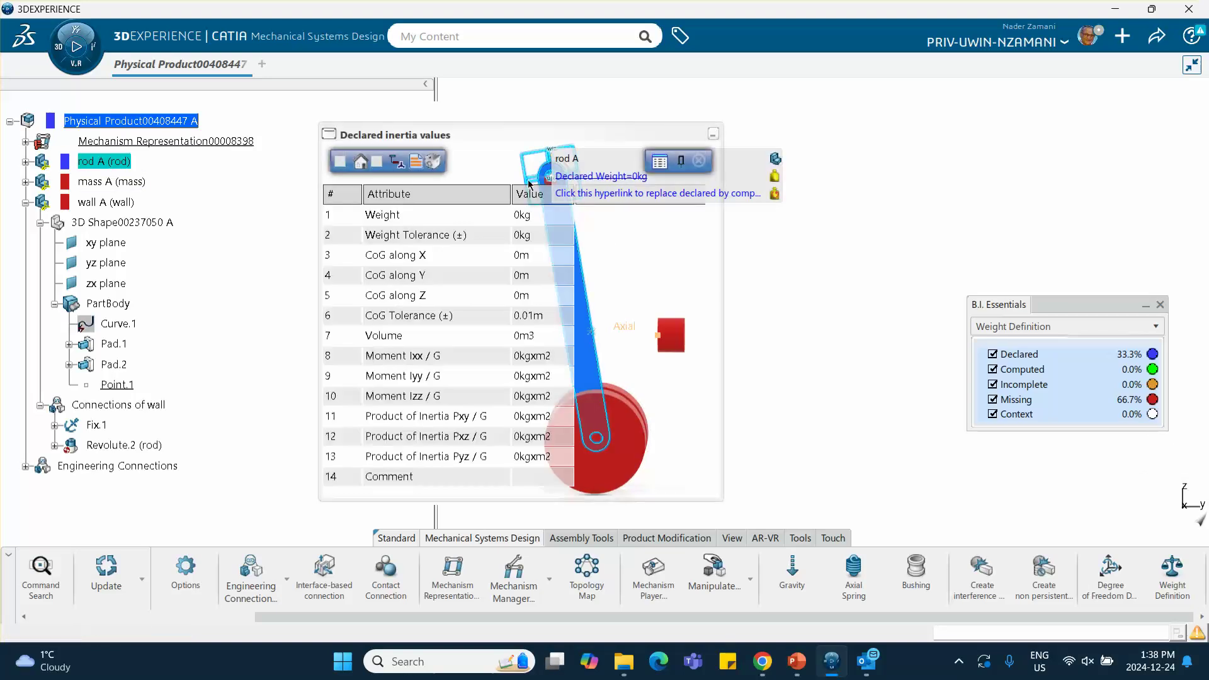
left_click(433, 162)
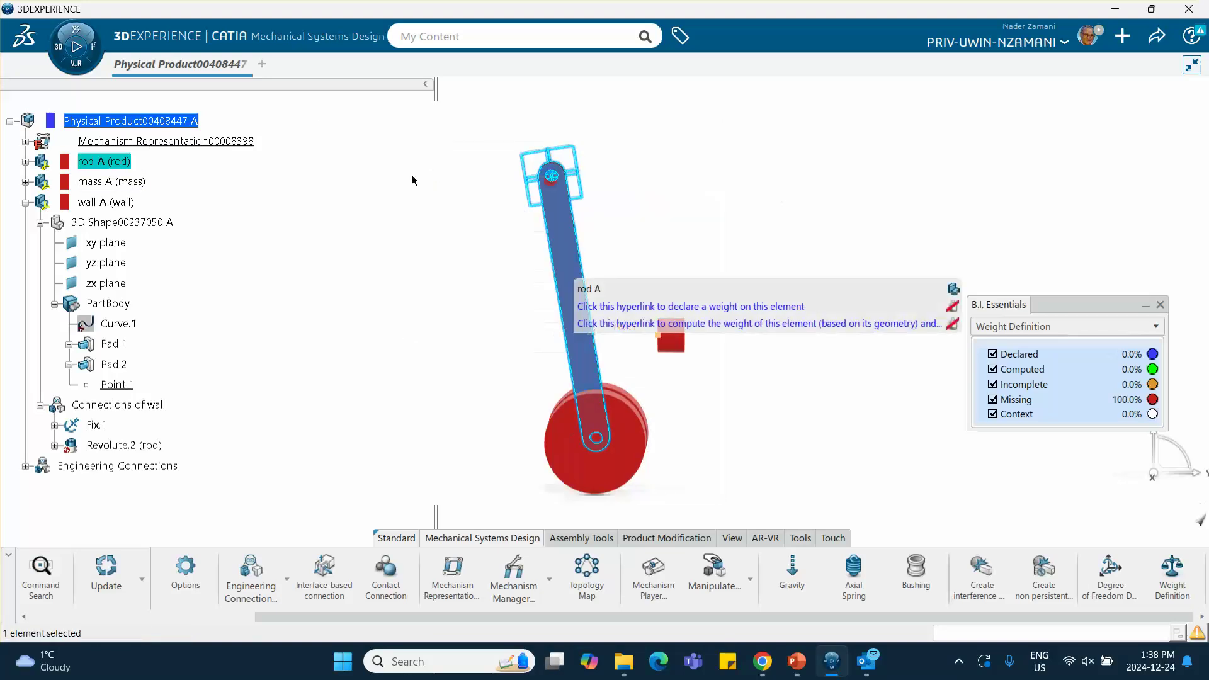
middle_click_drag(429, 300, 383, 323)
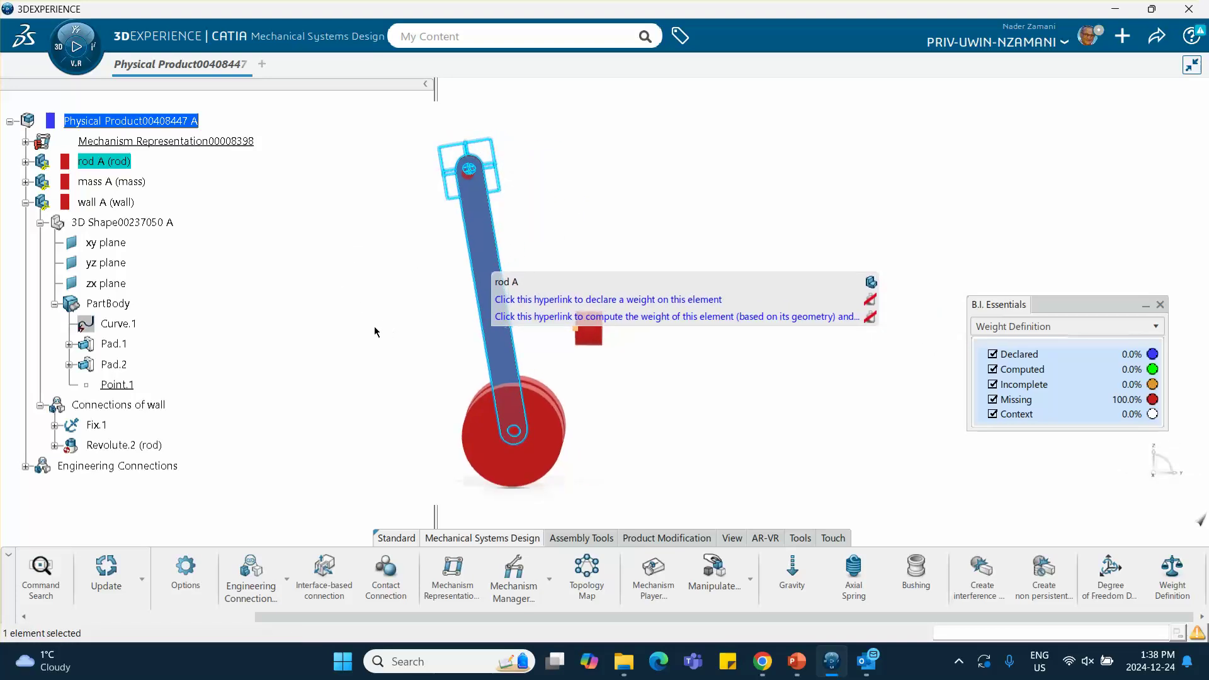
left_click(387, 330)
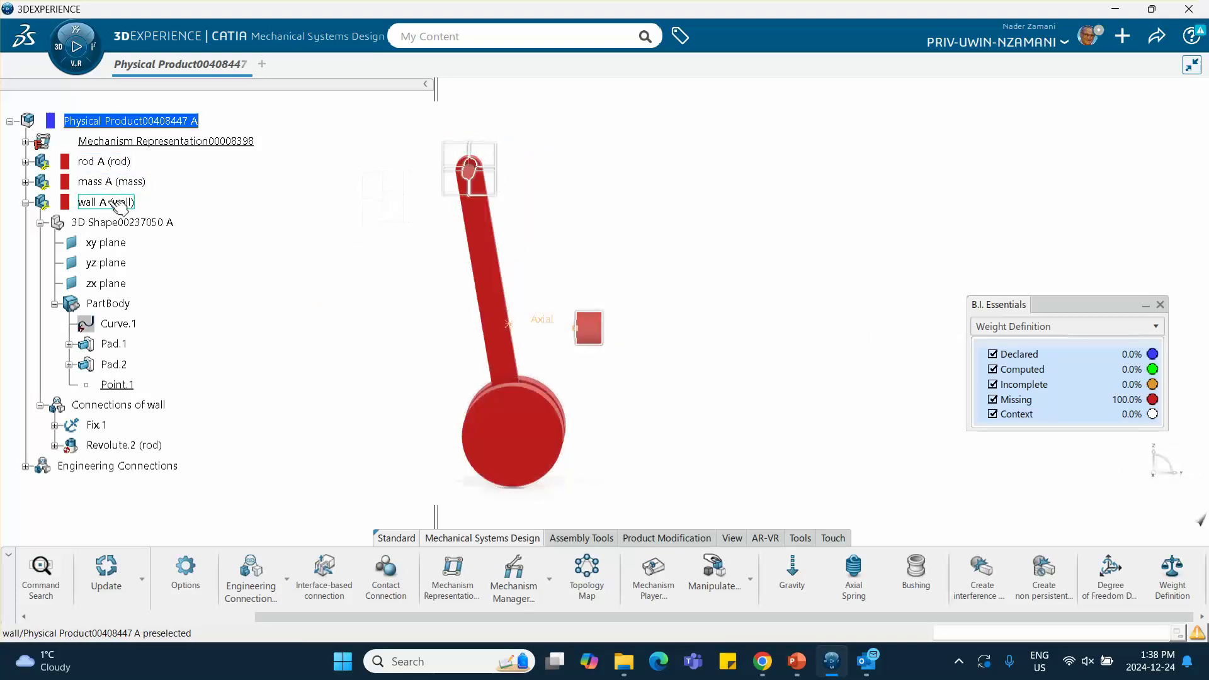
Step: Declare the rod's inertia with values taken from its geometry, override its weight with 0.5 kg, and close the inertia values
left_click(112, 163)
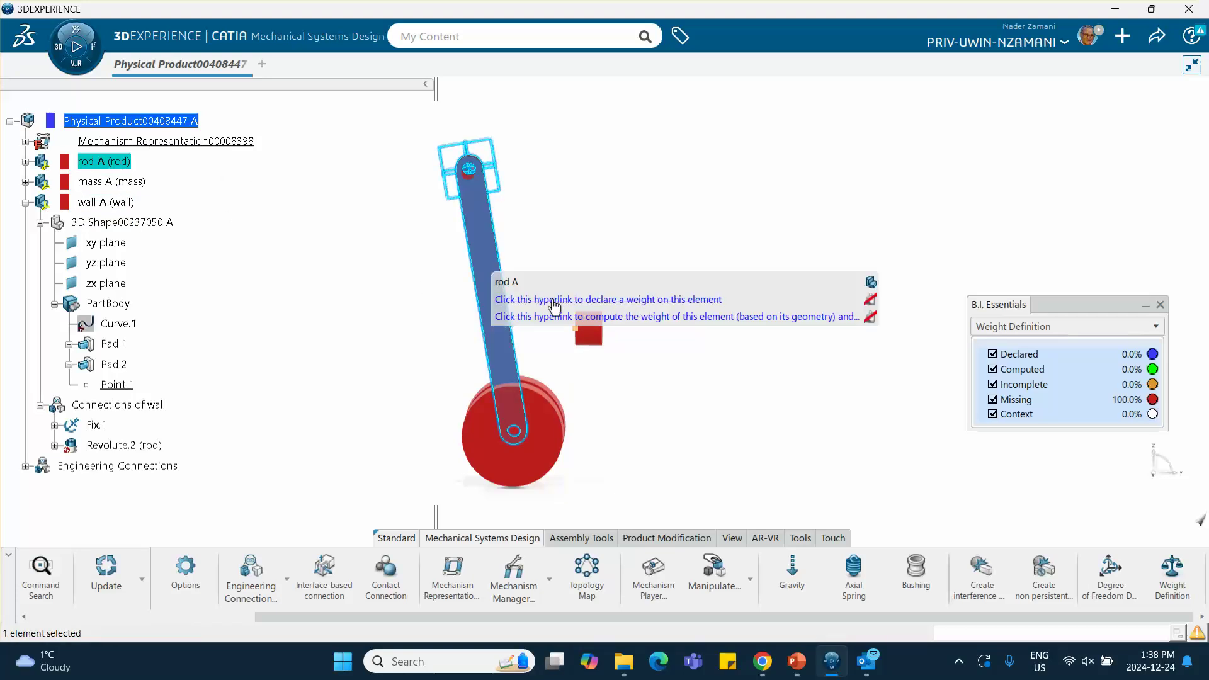
left_click(591, 299)
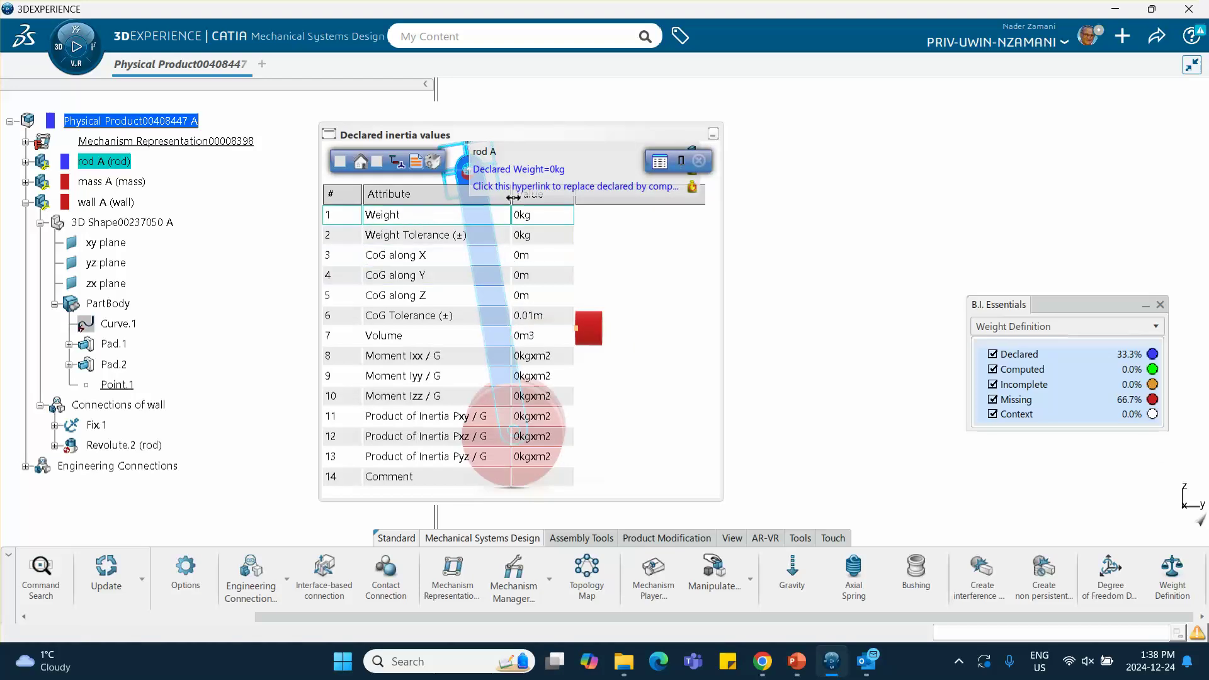
left_click(340, 165)
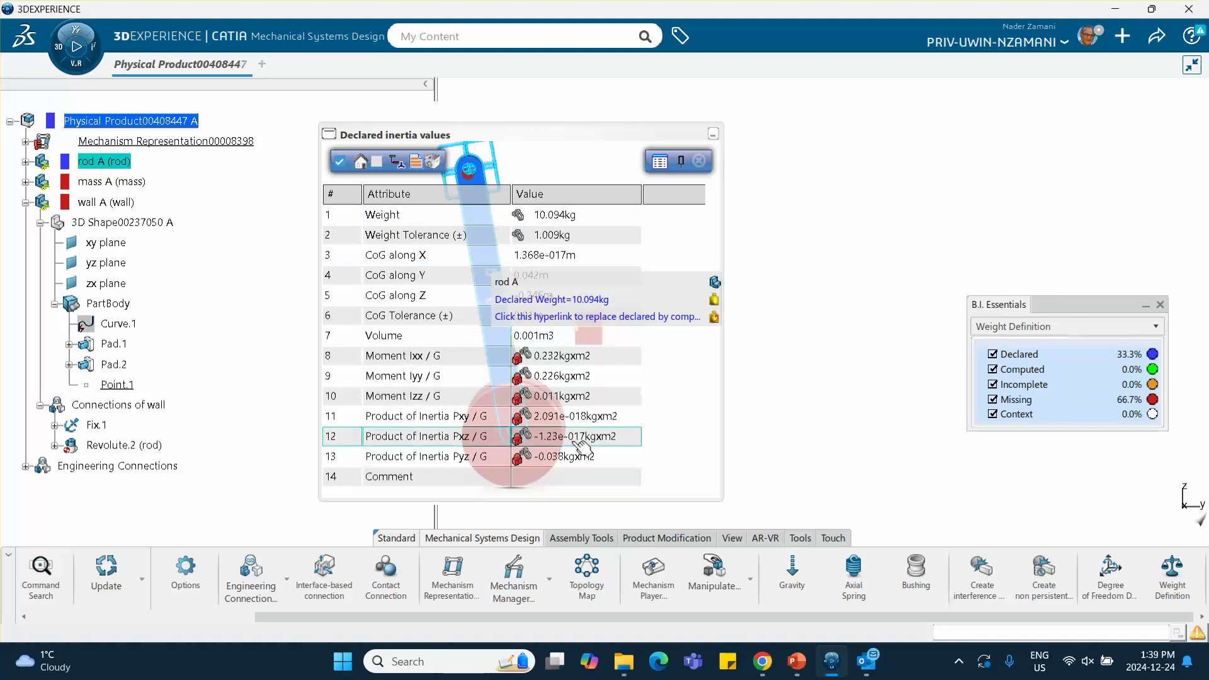
left_click(584, 219)
left_click(589, 220)
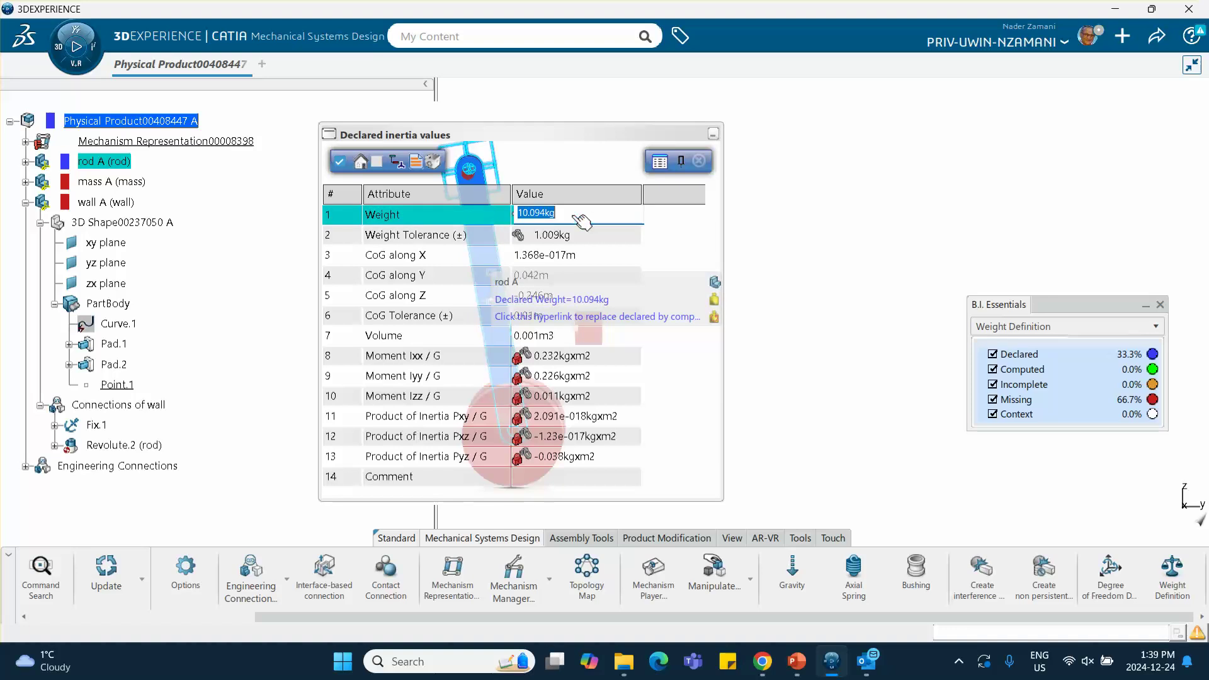
key("BackSpace")
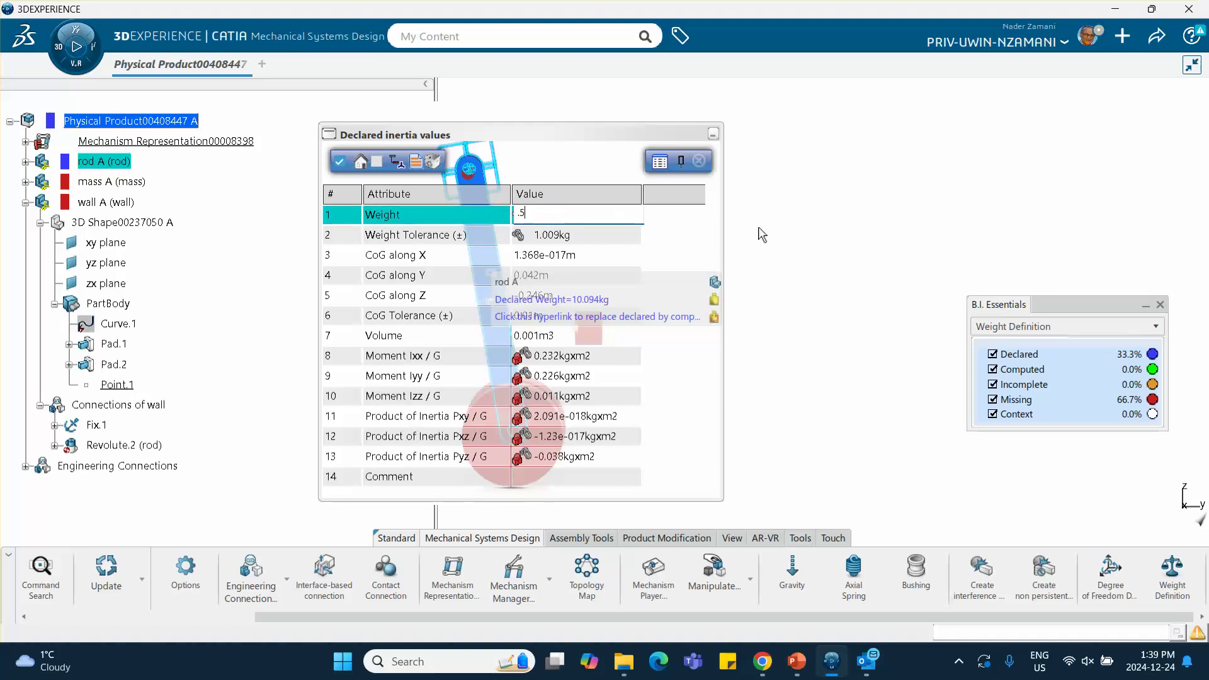
key("Return")
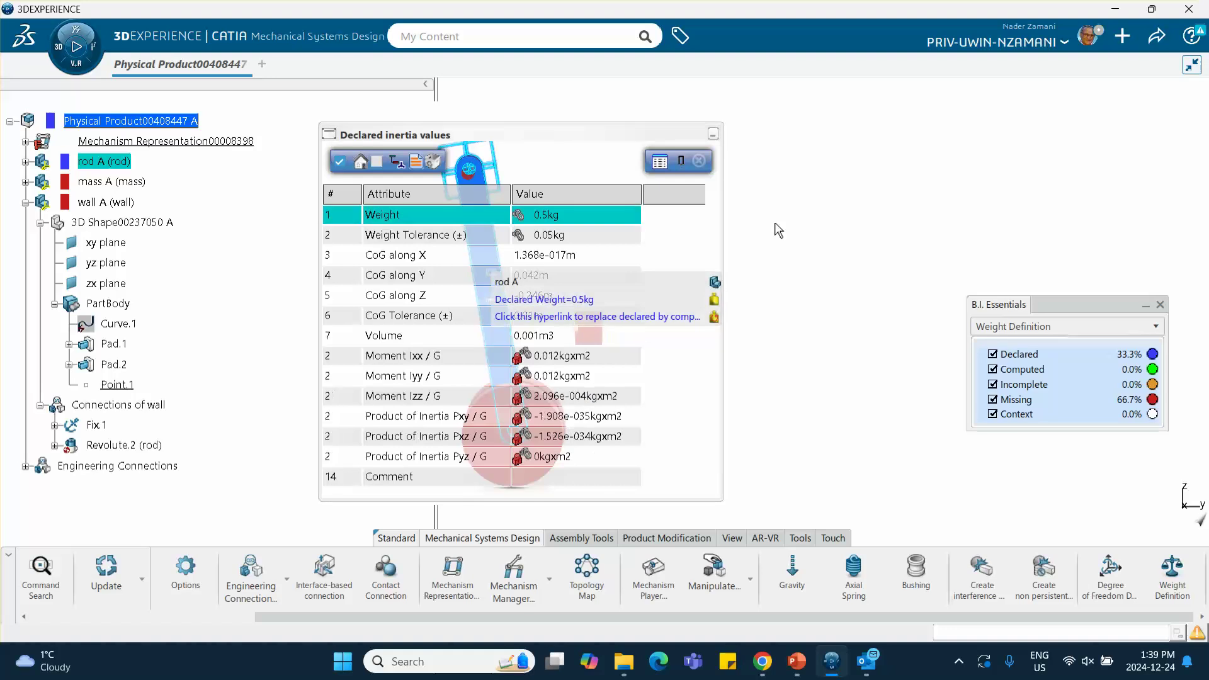
left_click(699, 161)
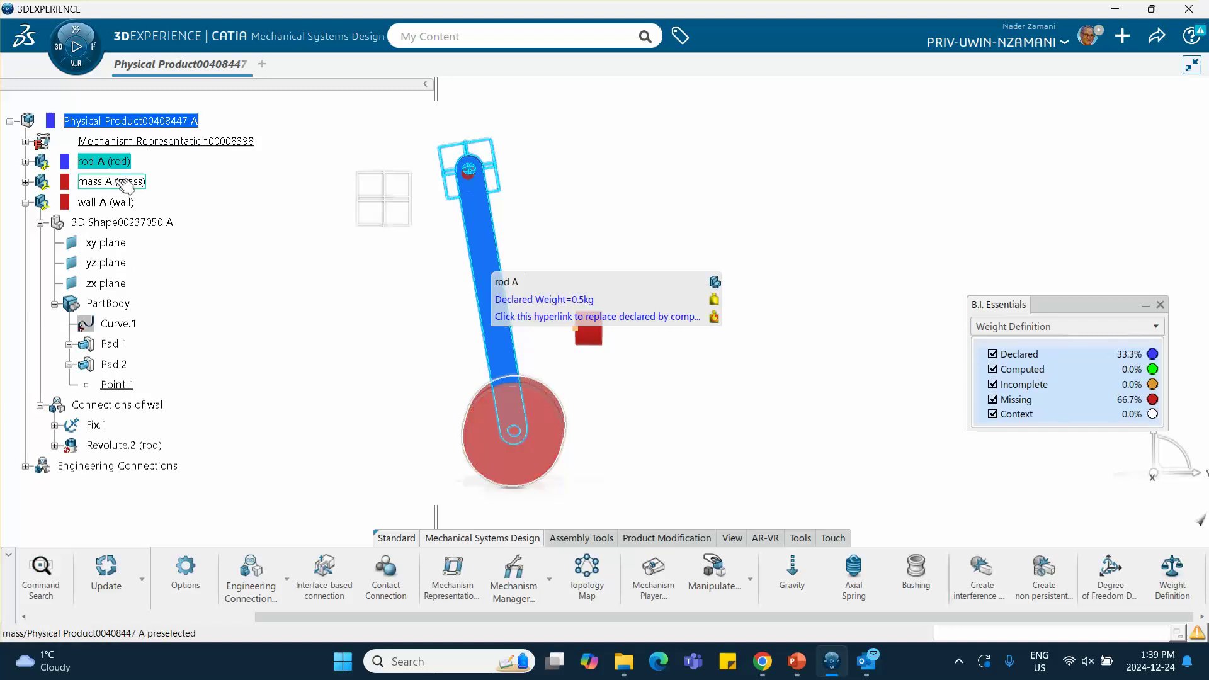
Step: Declare the mass's weight and inertia with values taken from its geometry
mouse_move(120, 183)
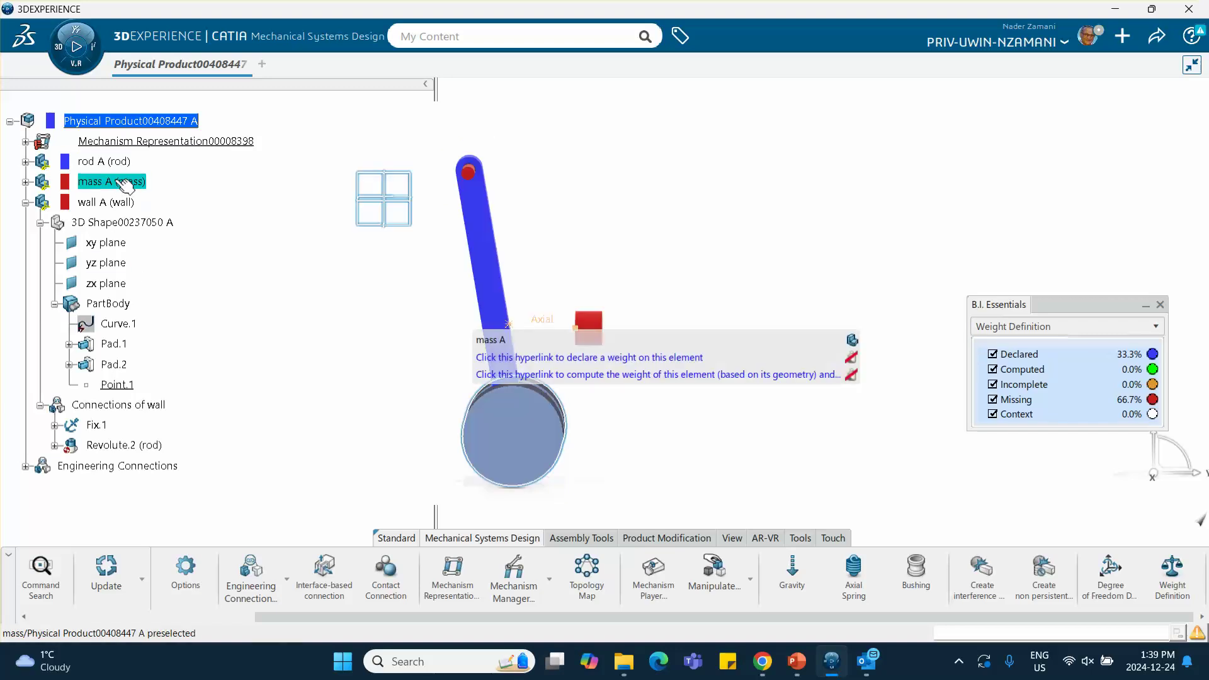
left_click(536, 363)
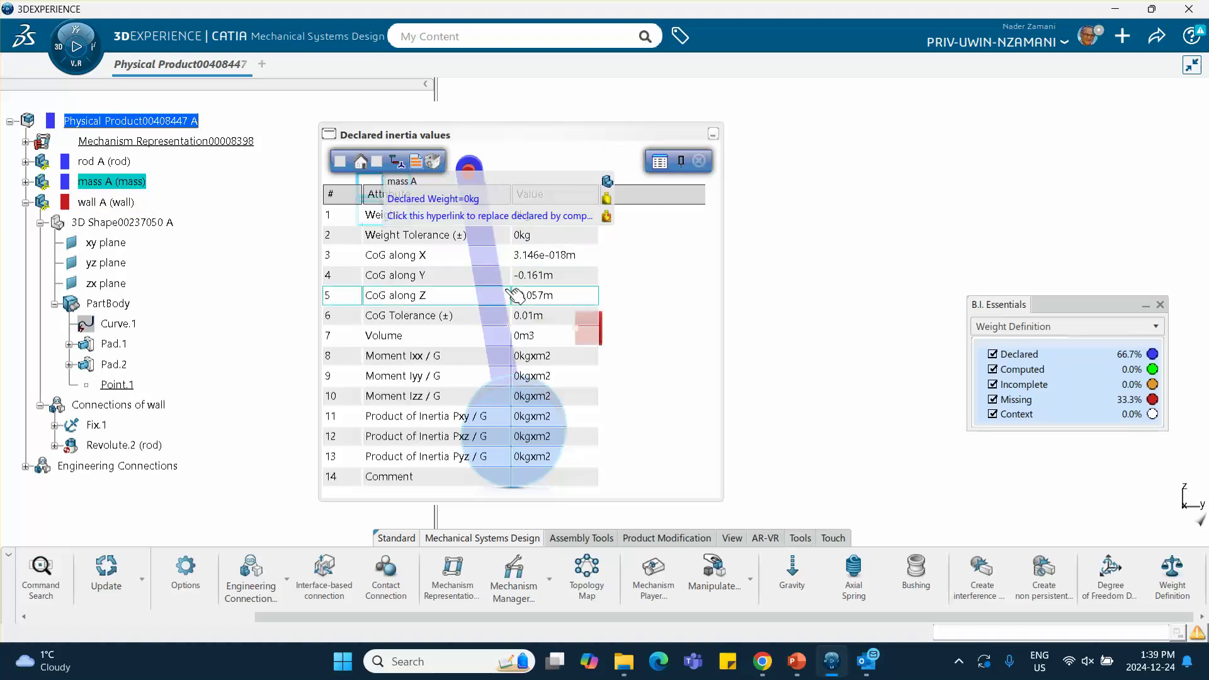
left_click(341, 162)
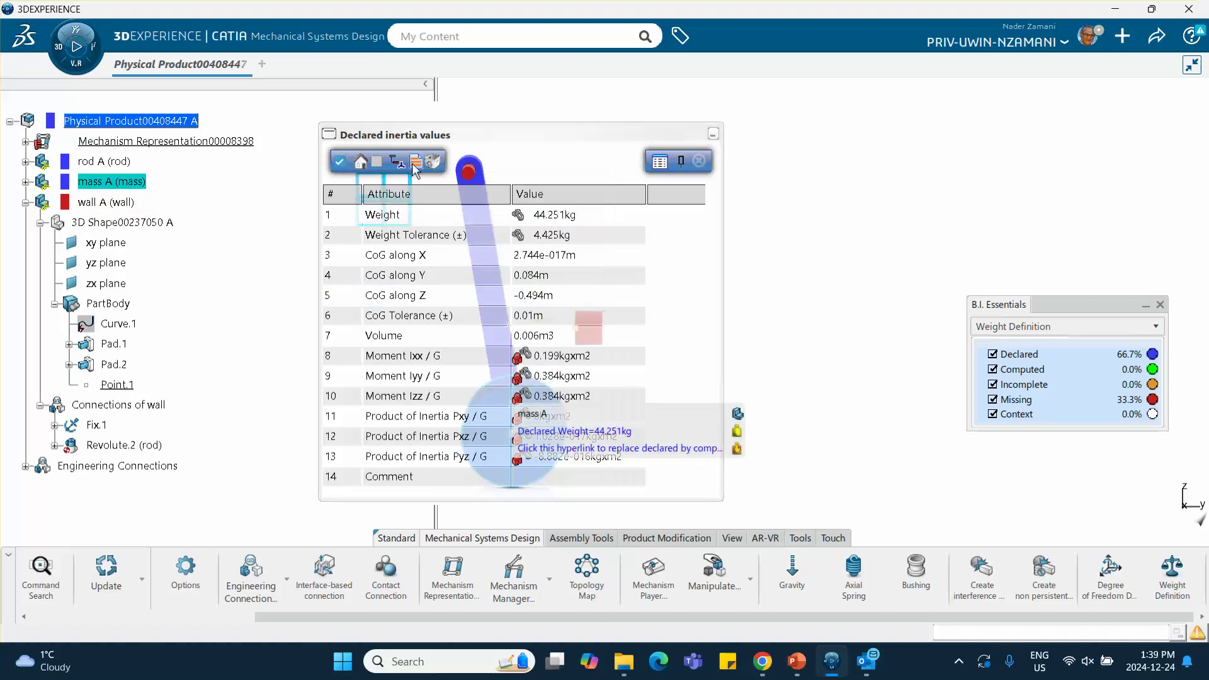
left_click_drag(509, 135, 586, 128)
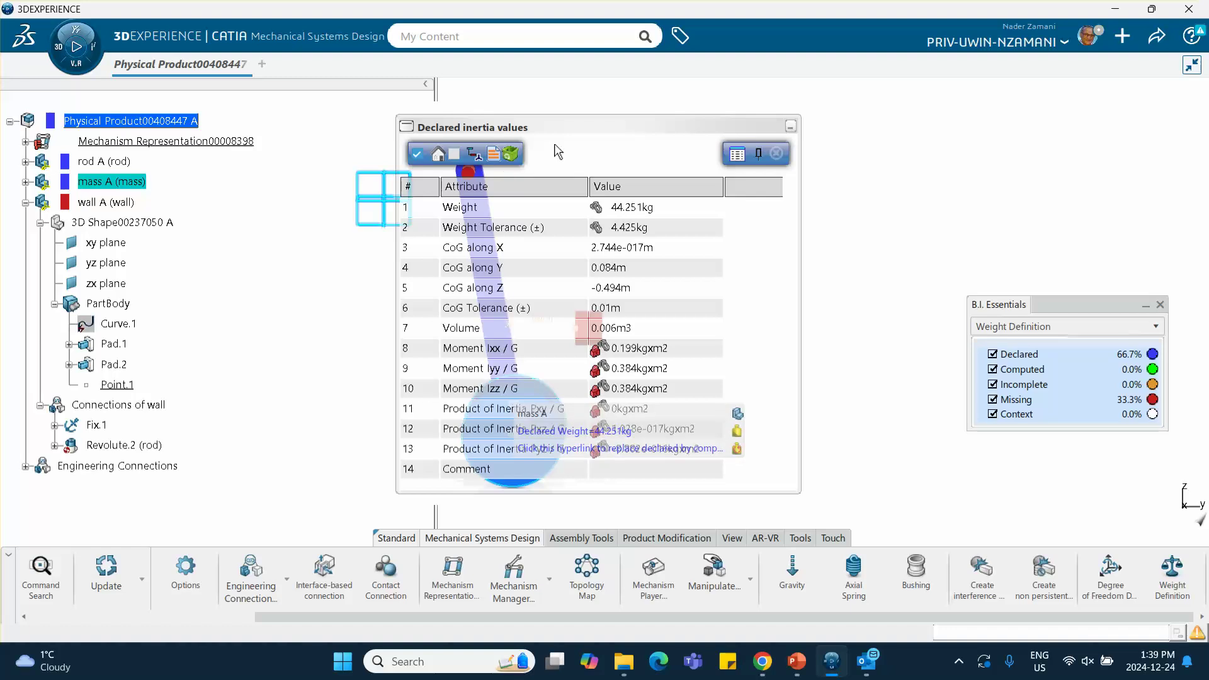
left_click(778, 154)
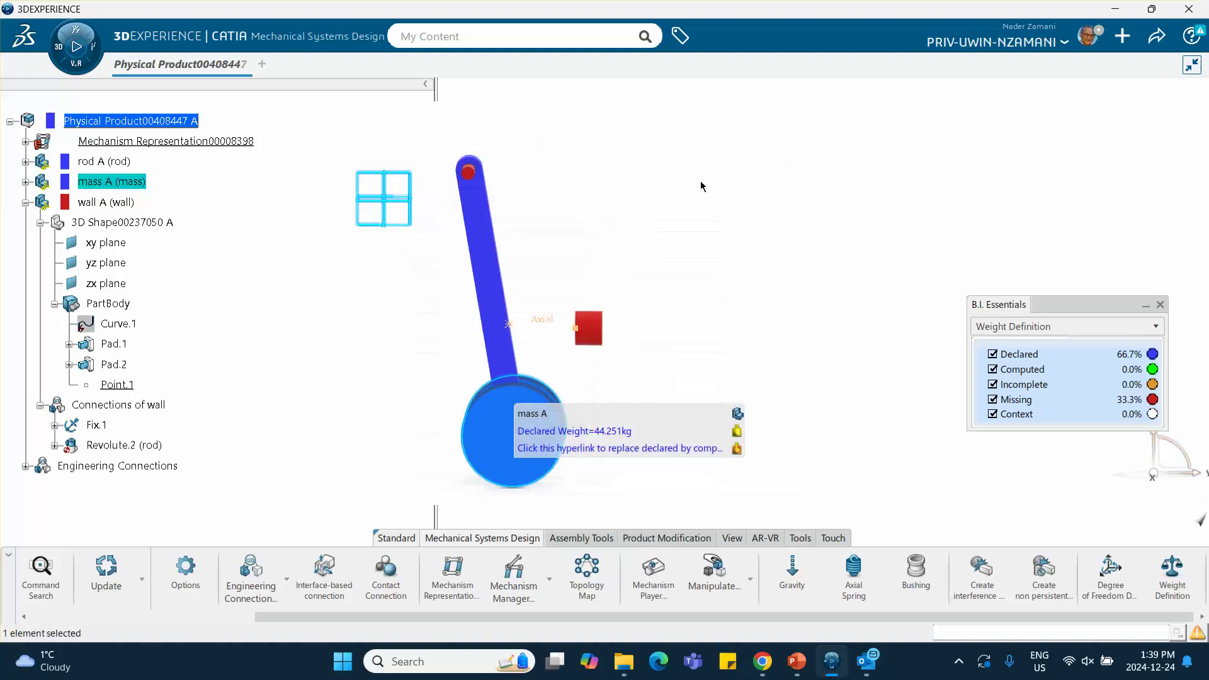
Step: Declare the wall's weight and inertia with values taken from its geometry, and clear the selection
left_click(82, 202)
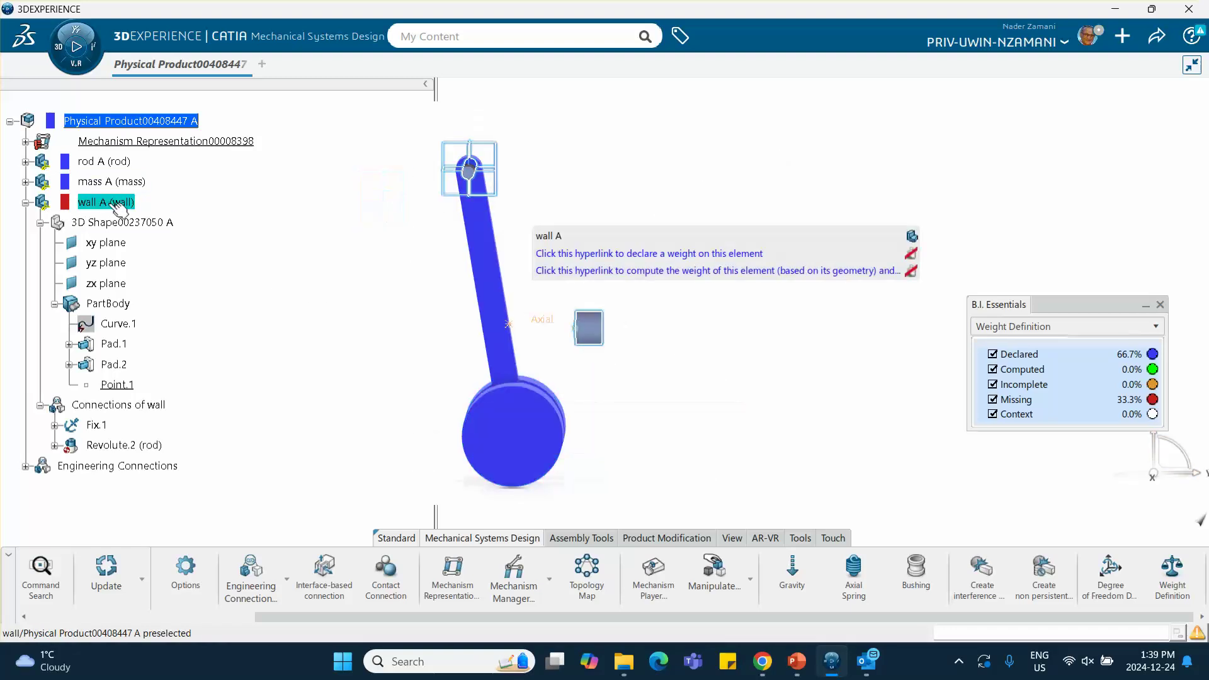
left_click(615, 255)
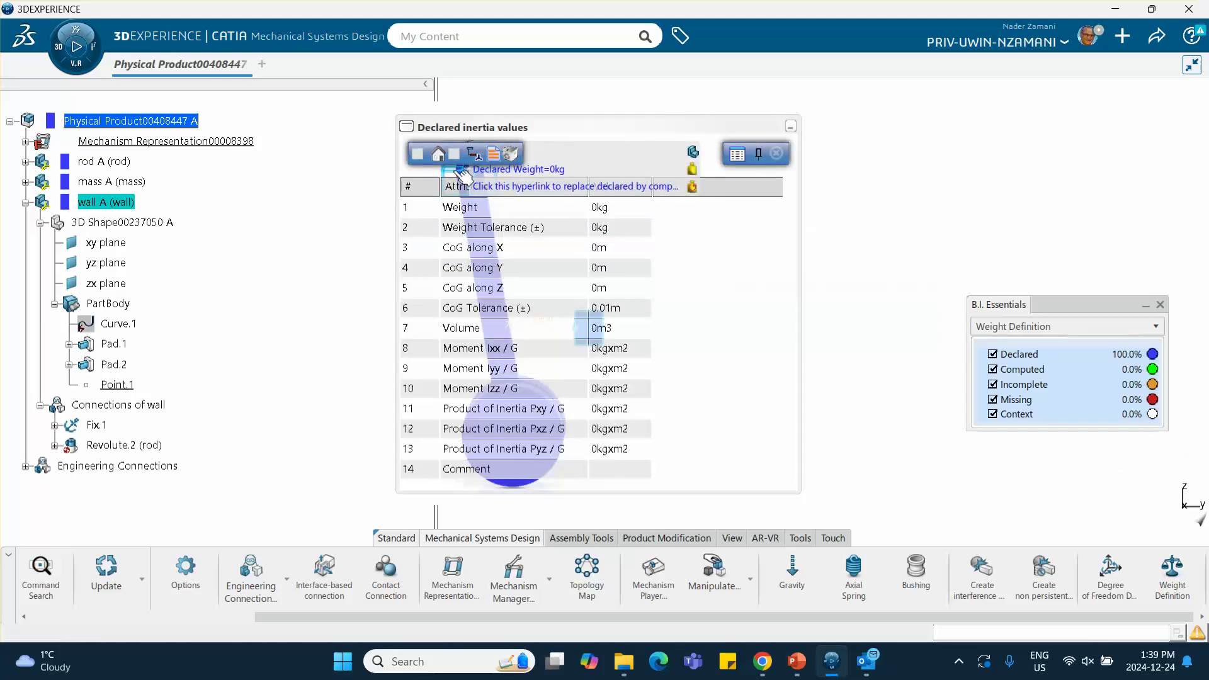
left_click(418, 155)
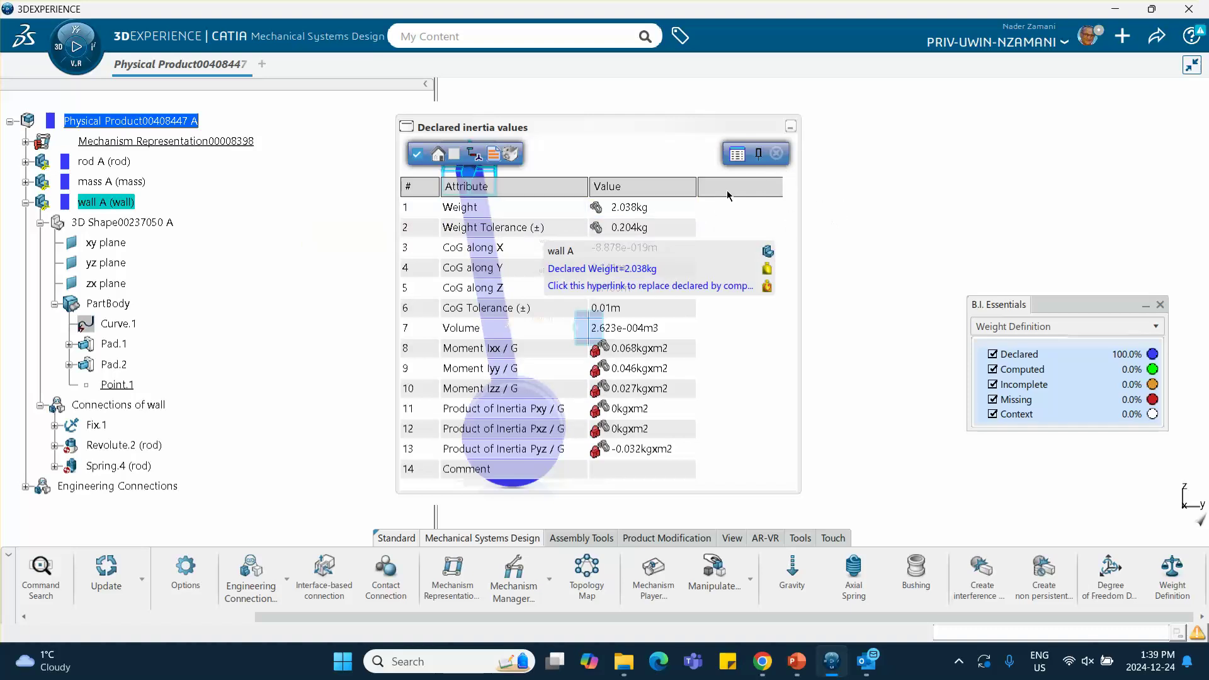
left_click(777, 154)
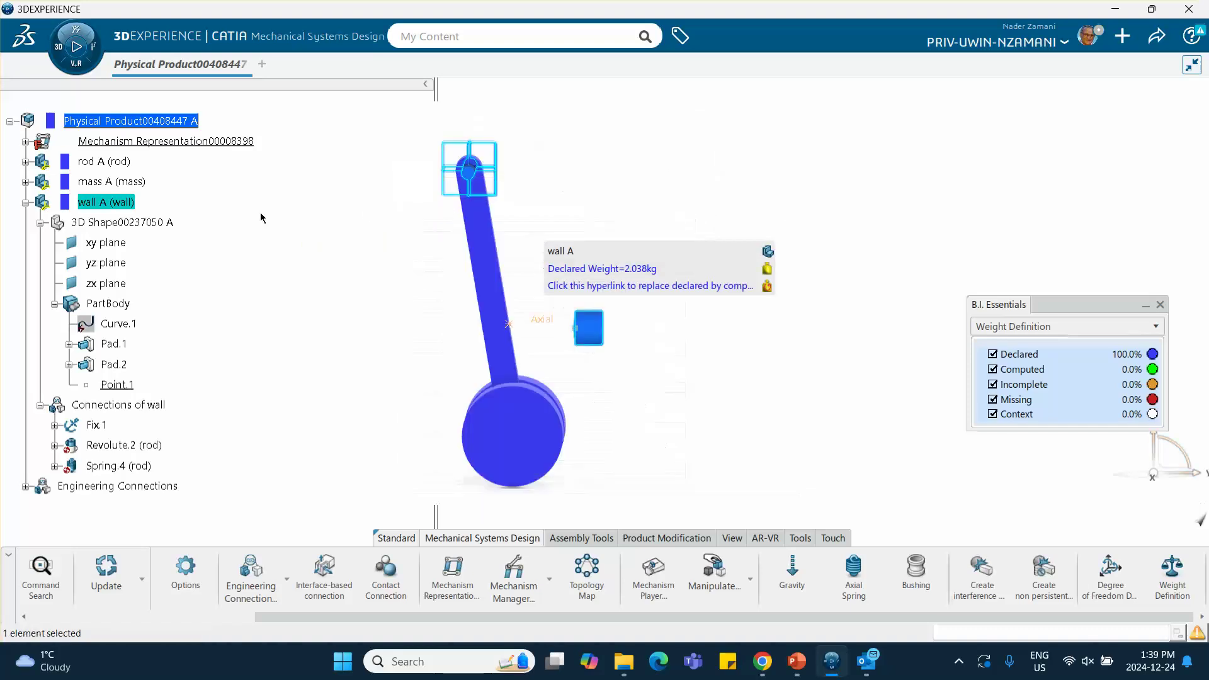
left_click(838, 291)
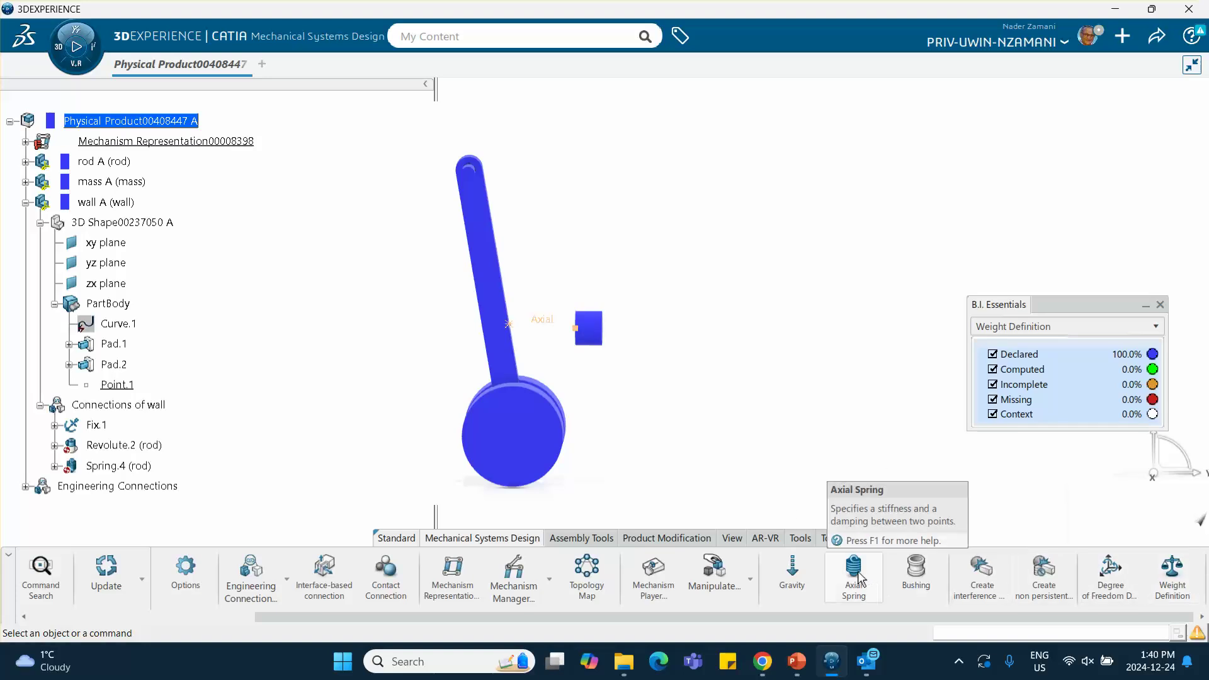
Step: Switch to Mechanical Systems Experience, create a kinematics simulation of the product, and add a gravity excitation of -9.81 m/s² along Z
left_click(68, 52)
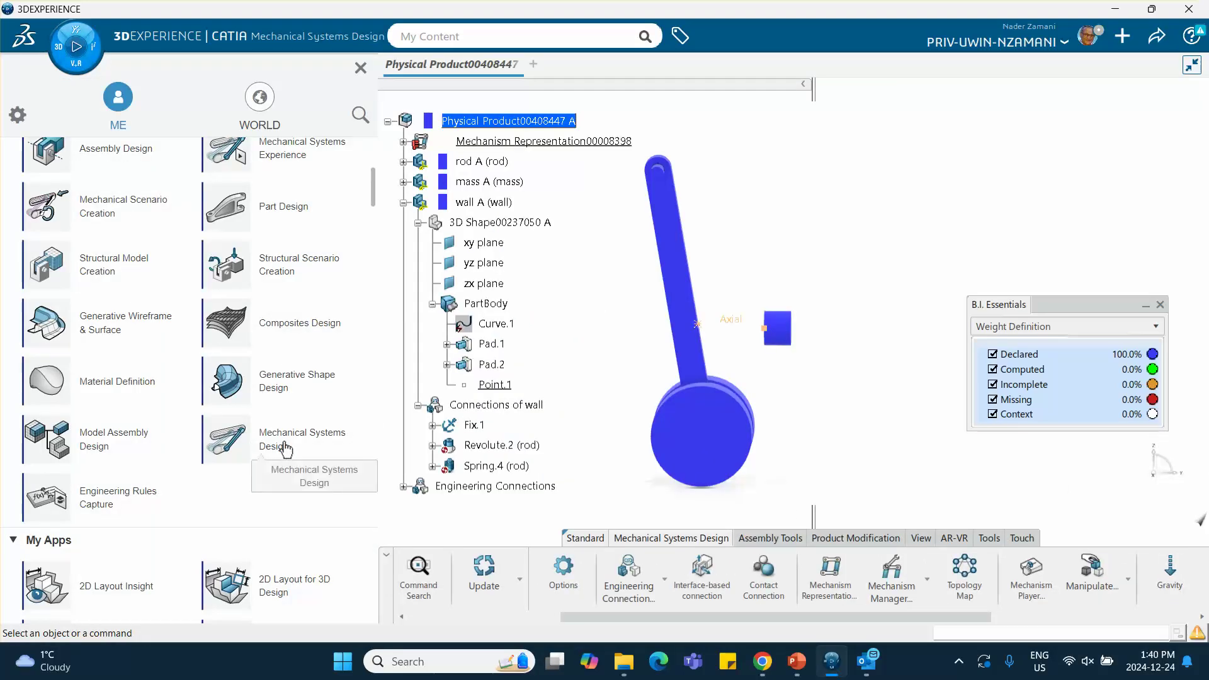
scroll(277, 182, "up", 3)
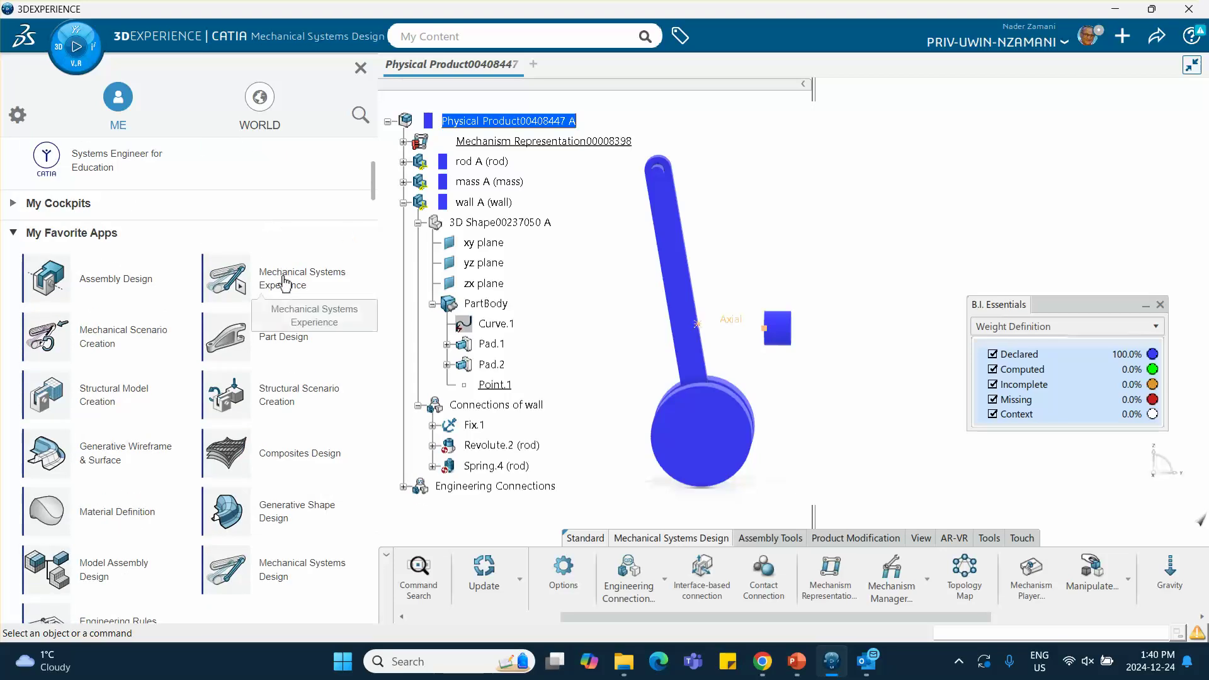
left_click(285, 277)
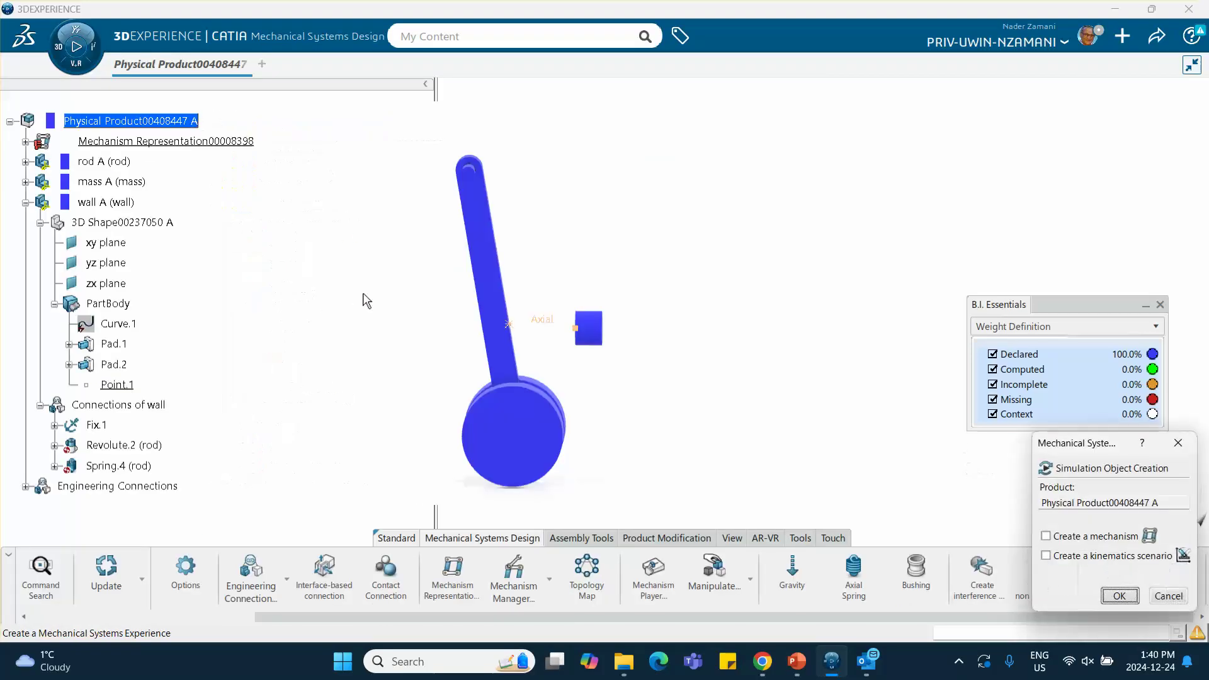
left_click(1116, 596)
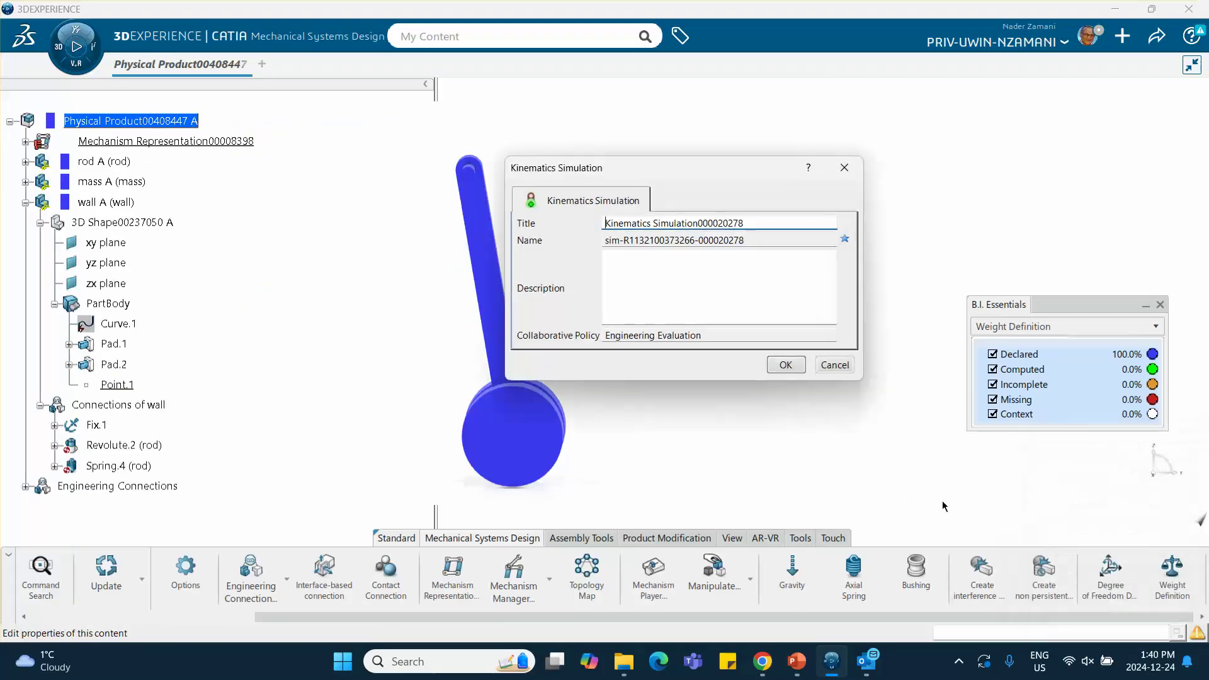
left_click(787, 369)
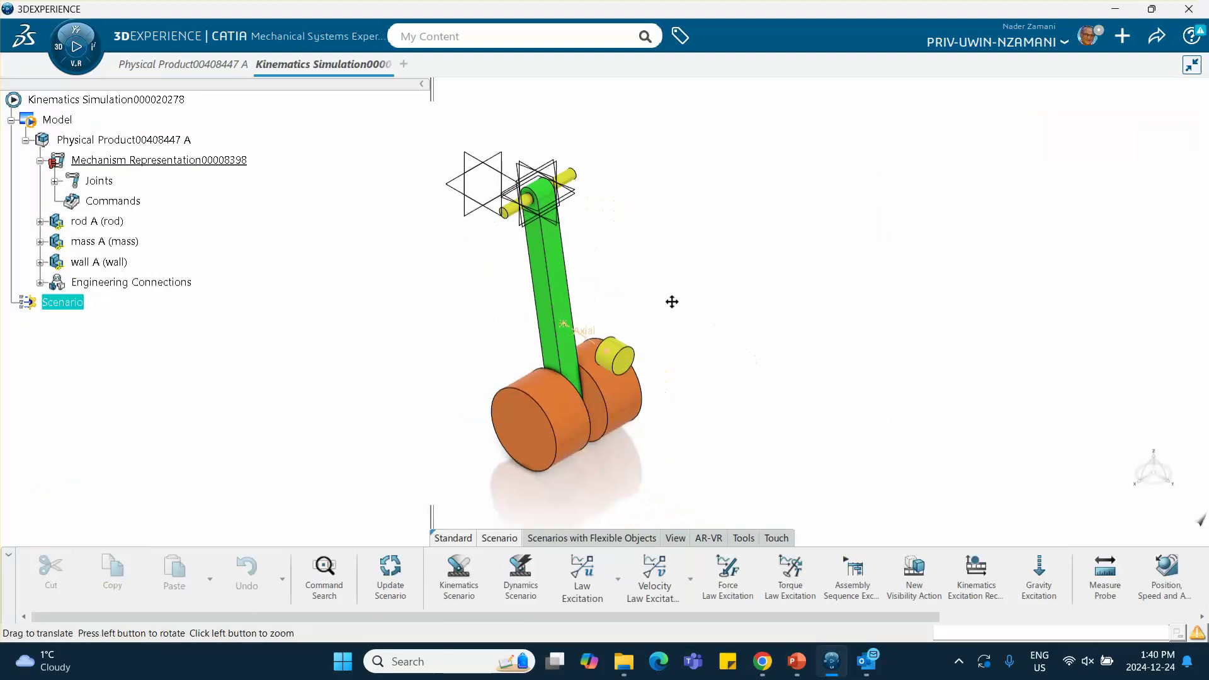
left_click(1036, 583)
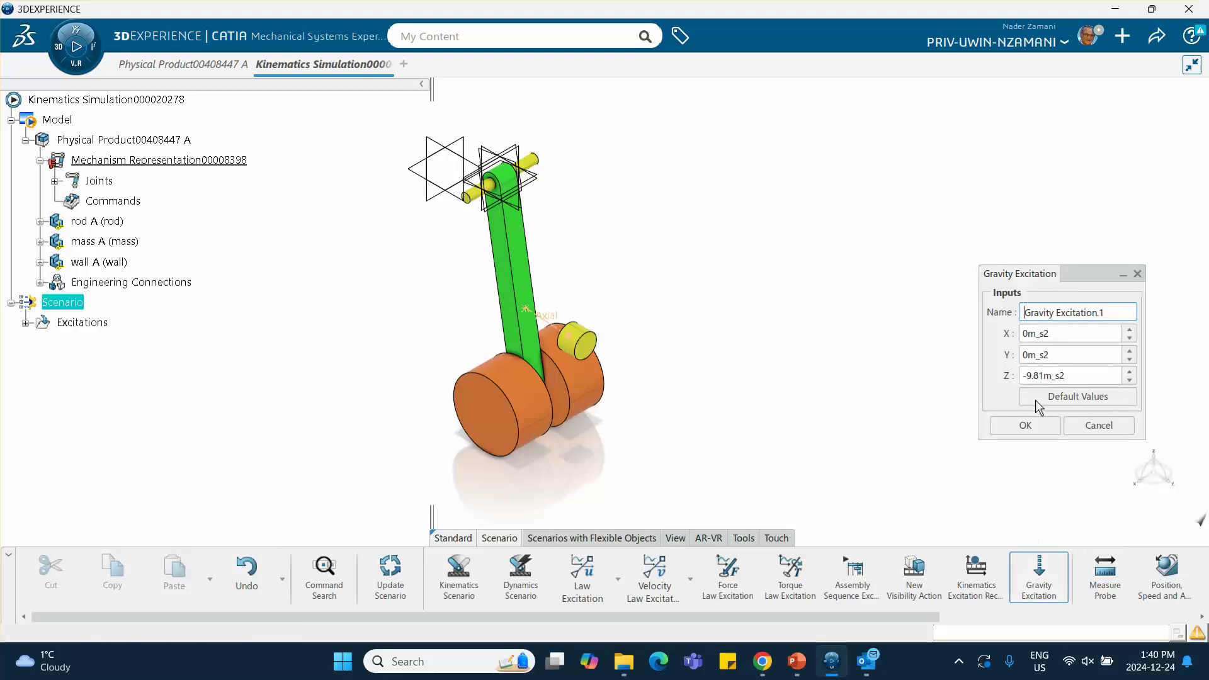
left_click(1026, 425)
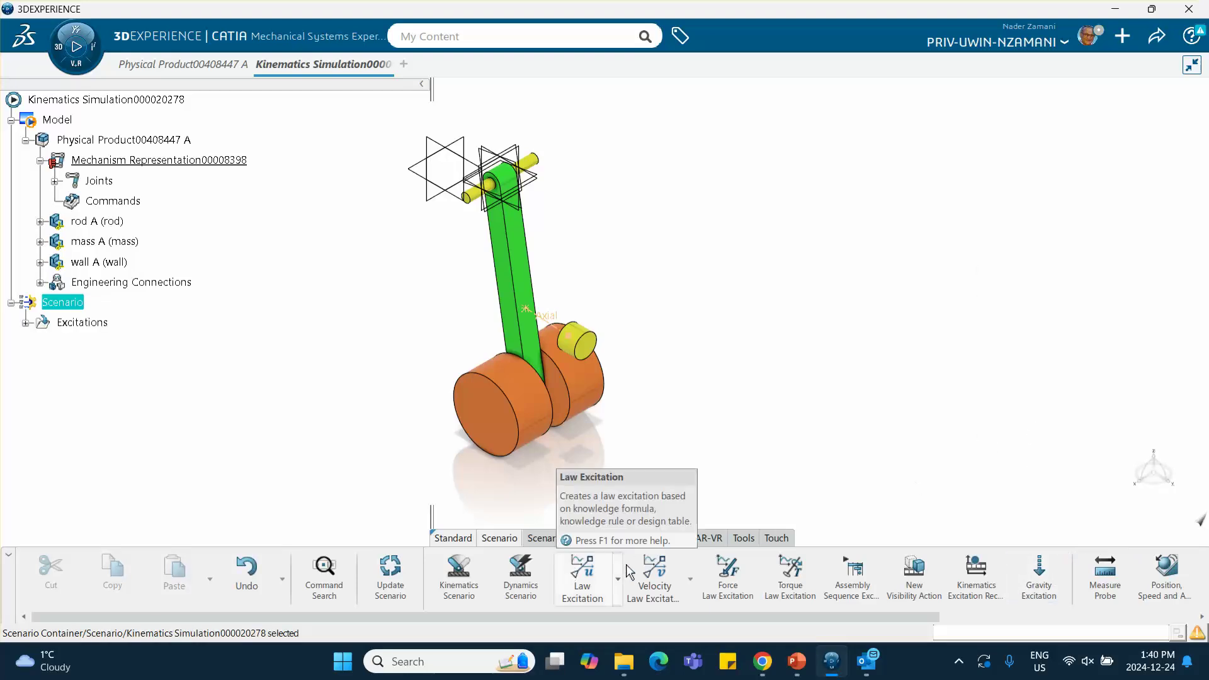
Step: Show the mass part's hidden Point.1 and create a position, speed and acceleration probe supported on it
left_click(1163, 575)
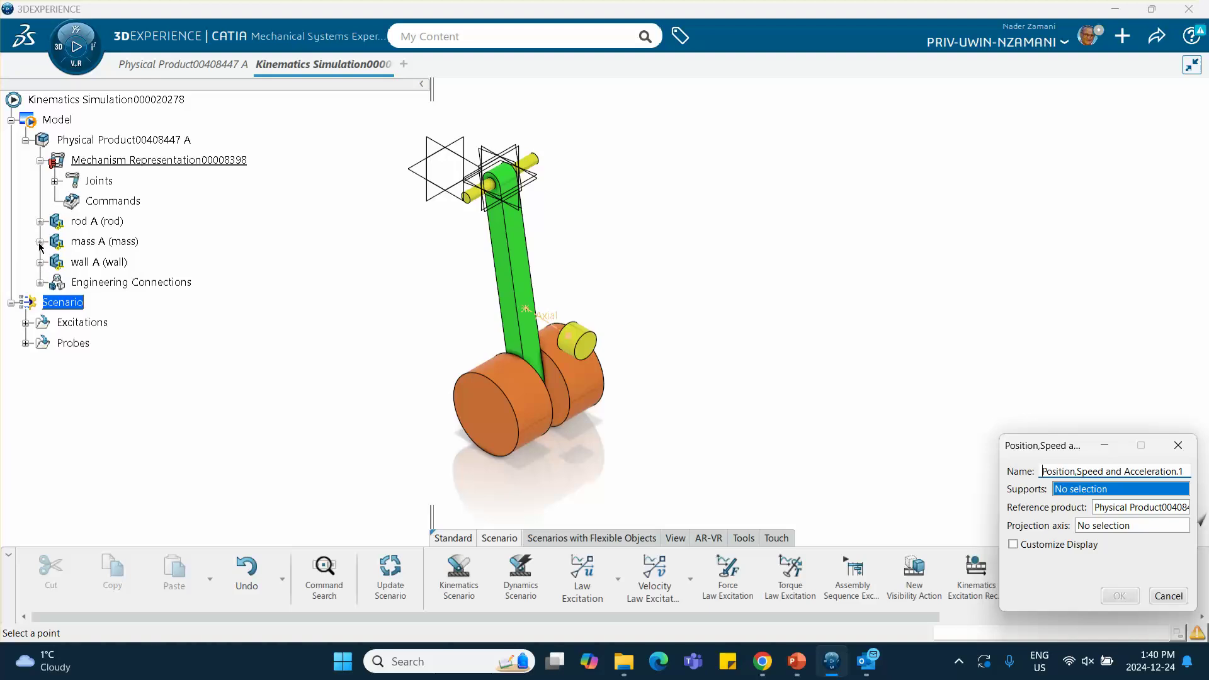
left_click(40, 242)
left_click(55, 262)
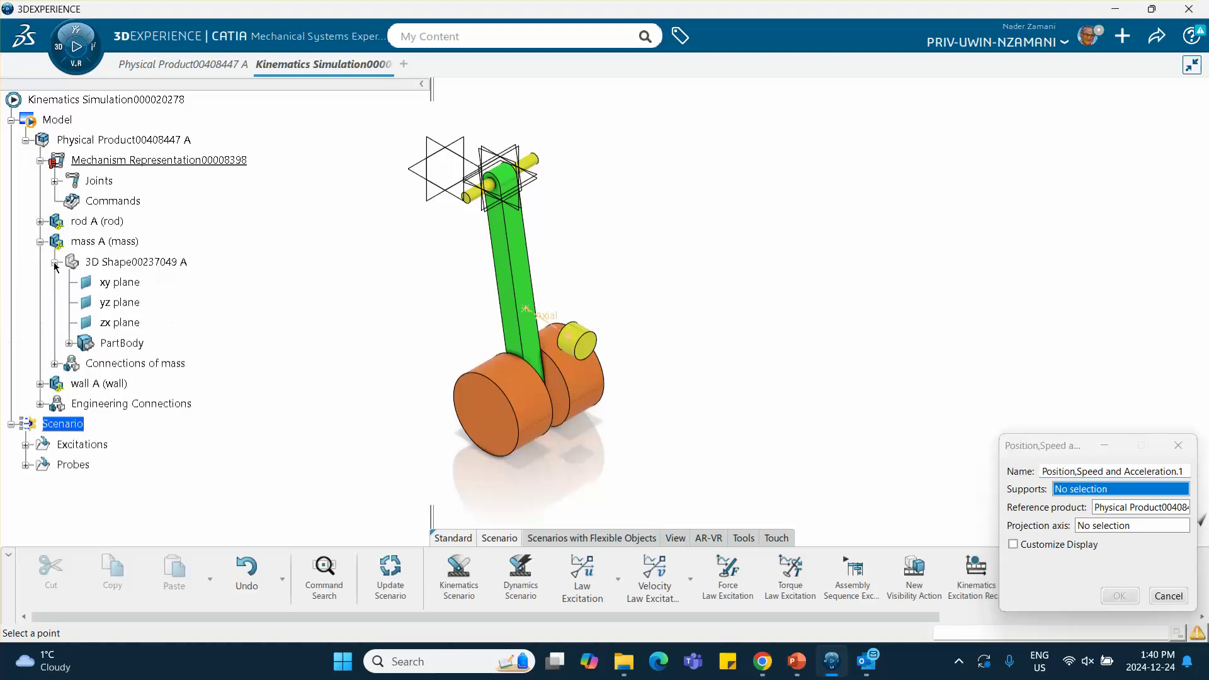
left_click(69, 343)
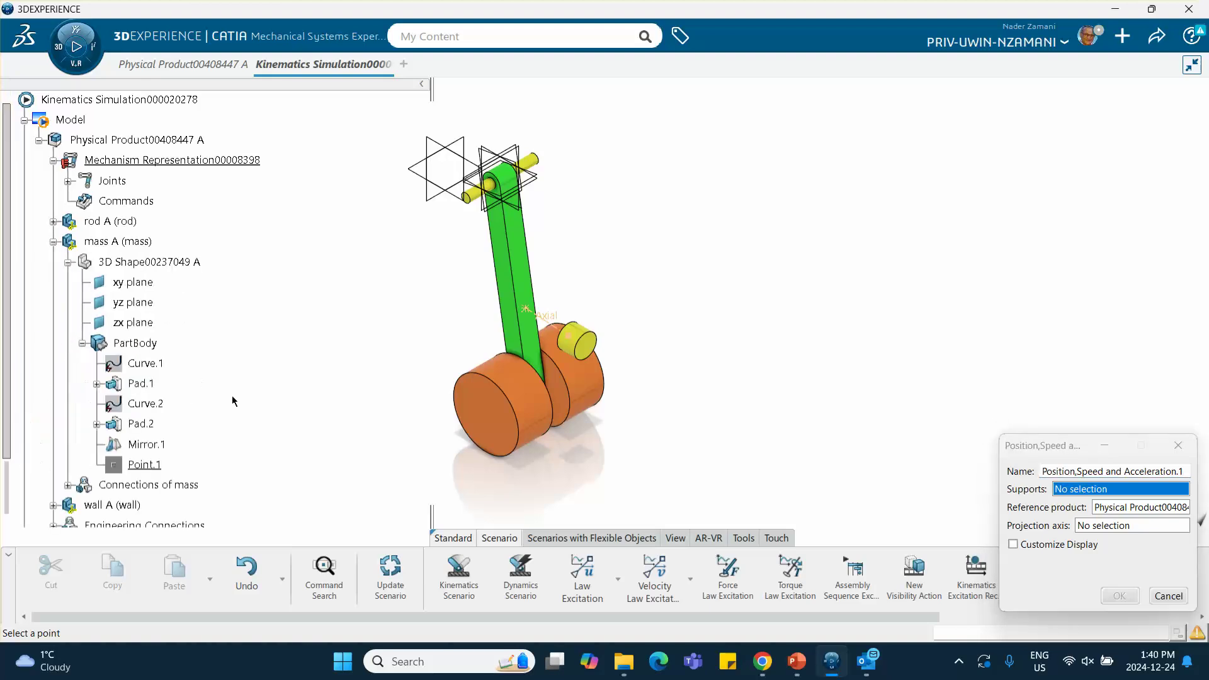
right_click(146, 465)
left_click(202, 516)
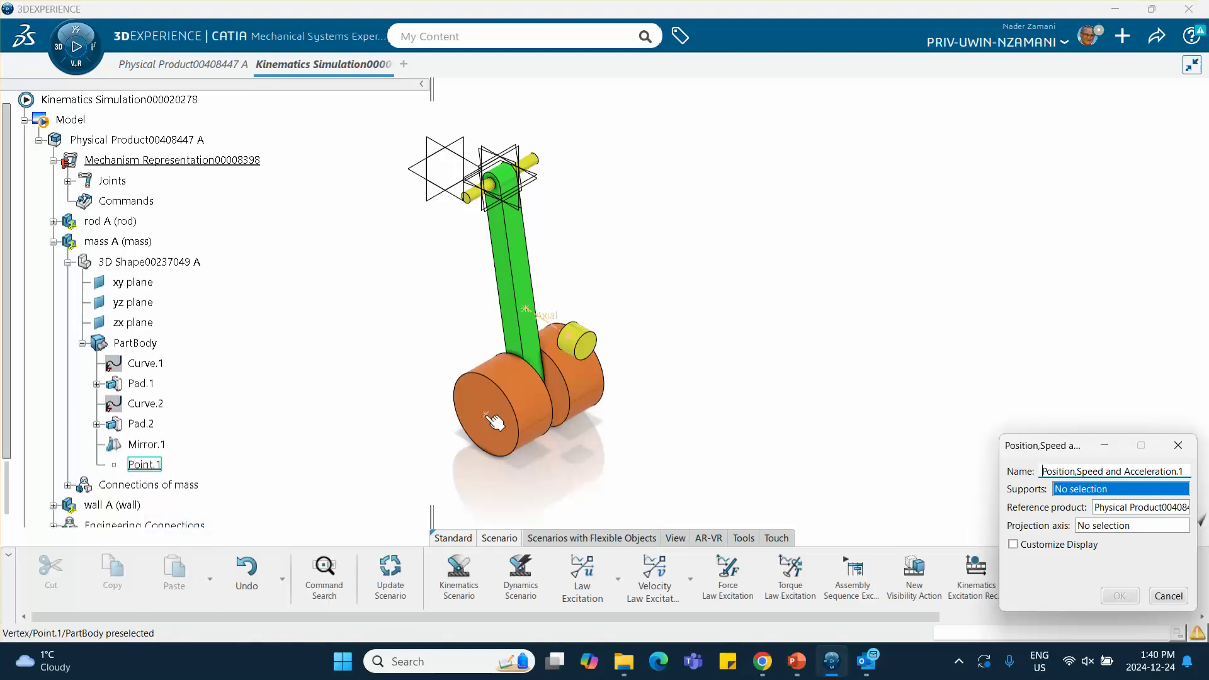
left_click(493, 421)
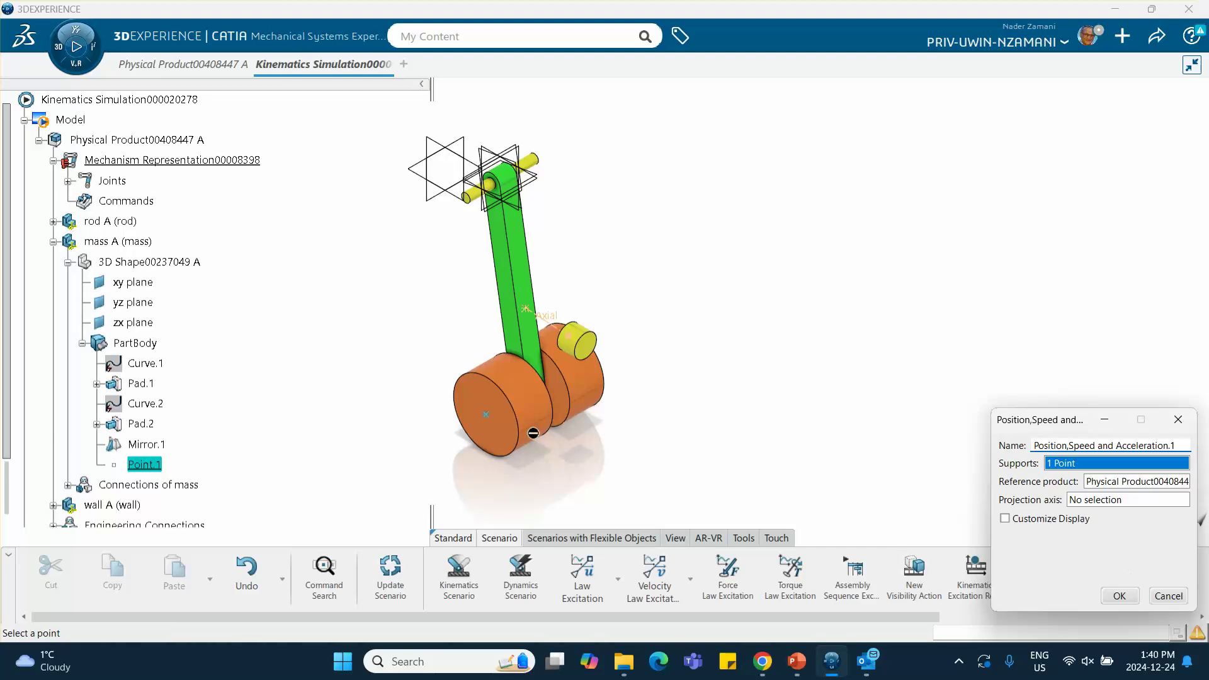
left_click(1121, 596)
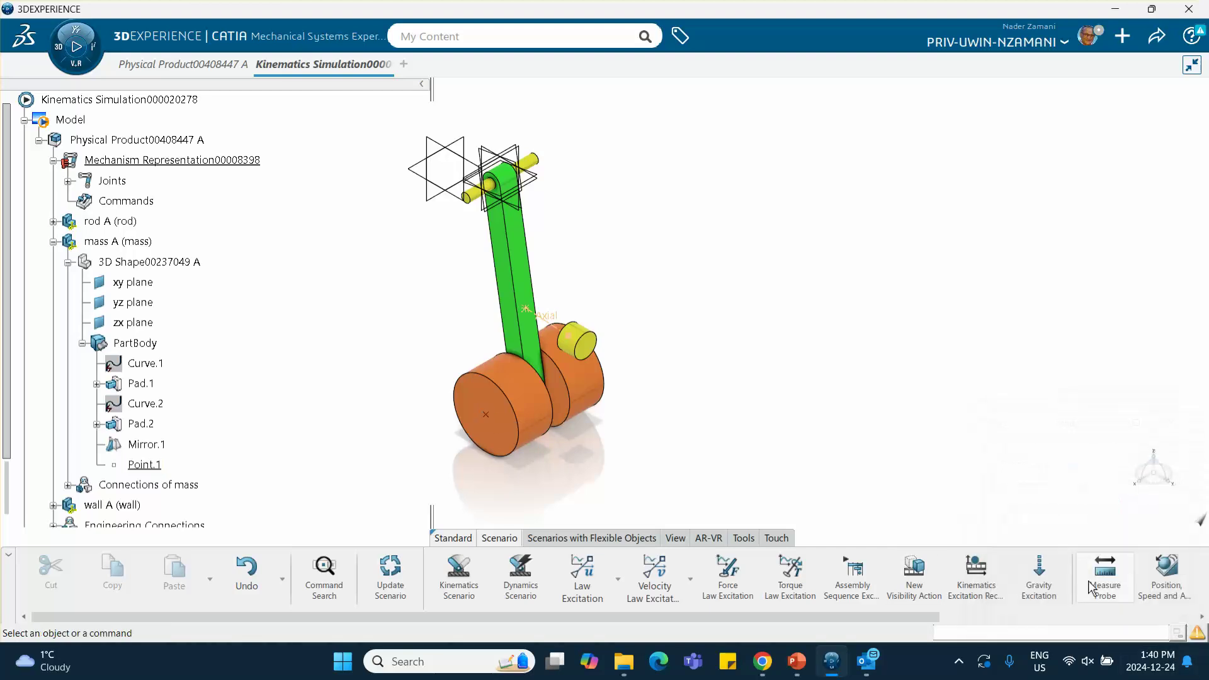
Step: Start a dynamics scenario that references the gravity excitation and the position, speed and acceleration probe
left_click(522, 570)
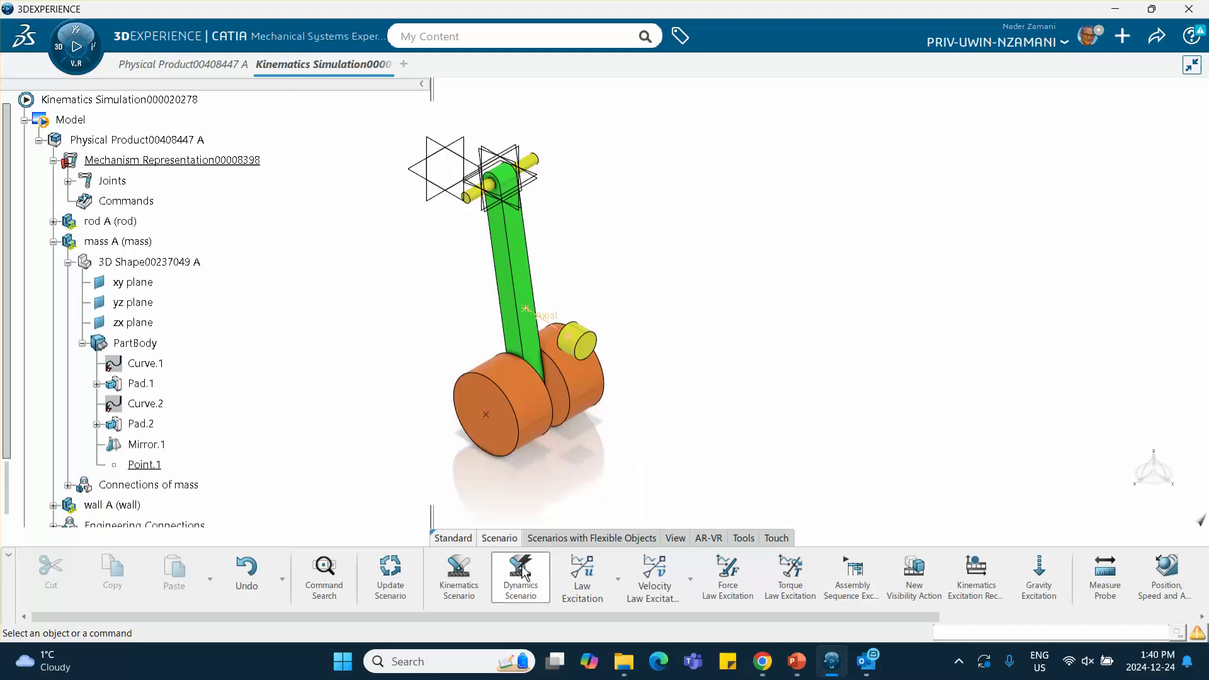
left_click(495, 283)
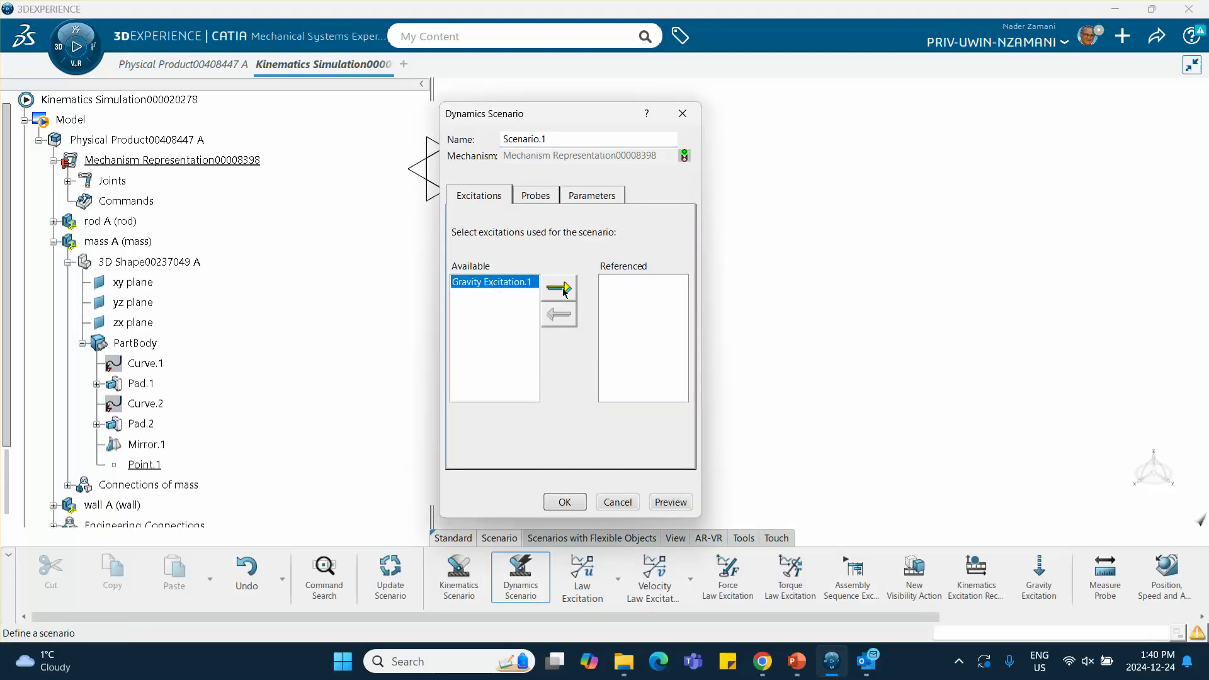
left_click(554, 289)
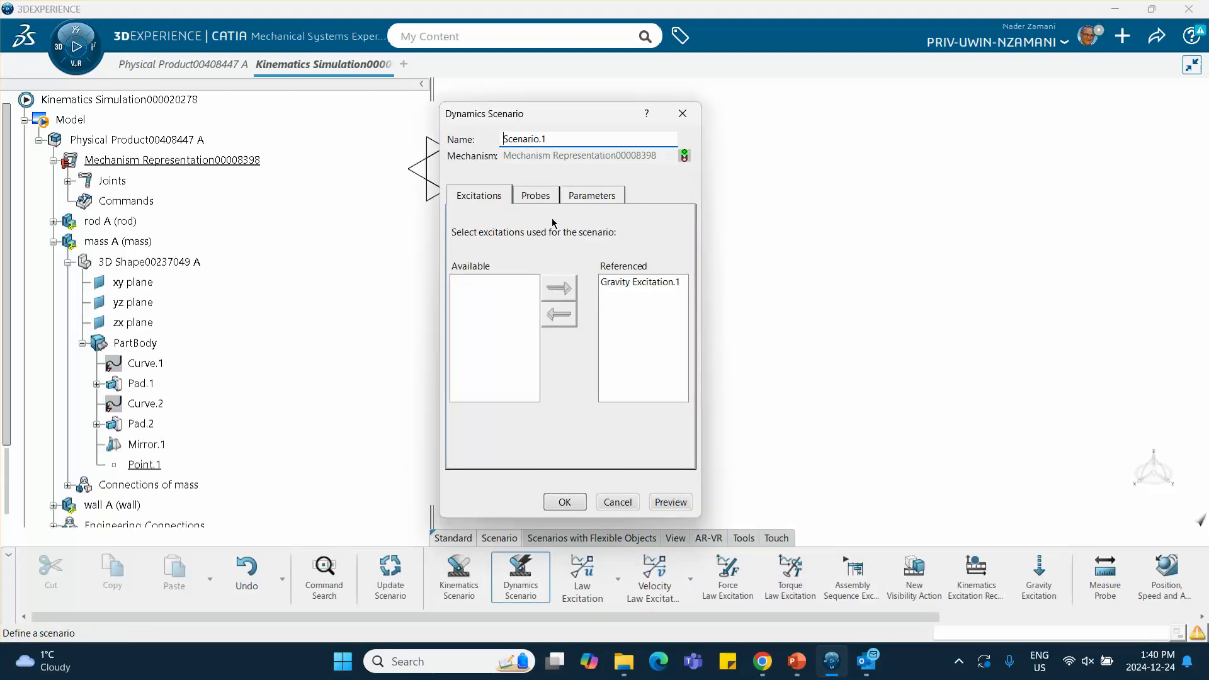
left_click(535, 195)
left_click(497, 282)
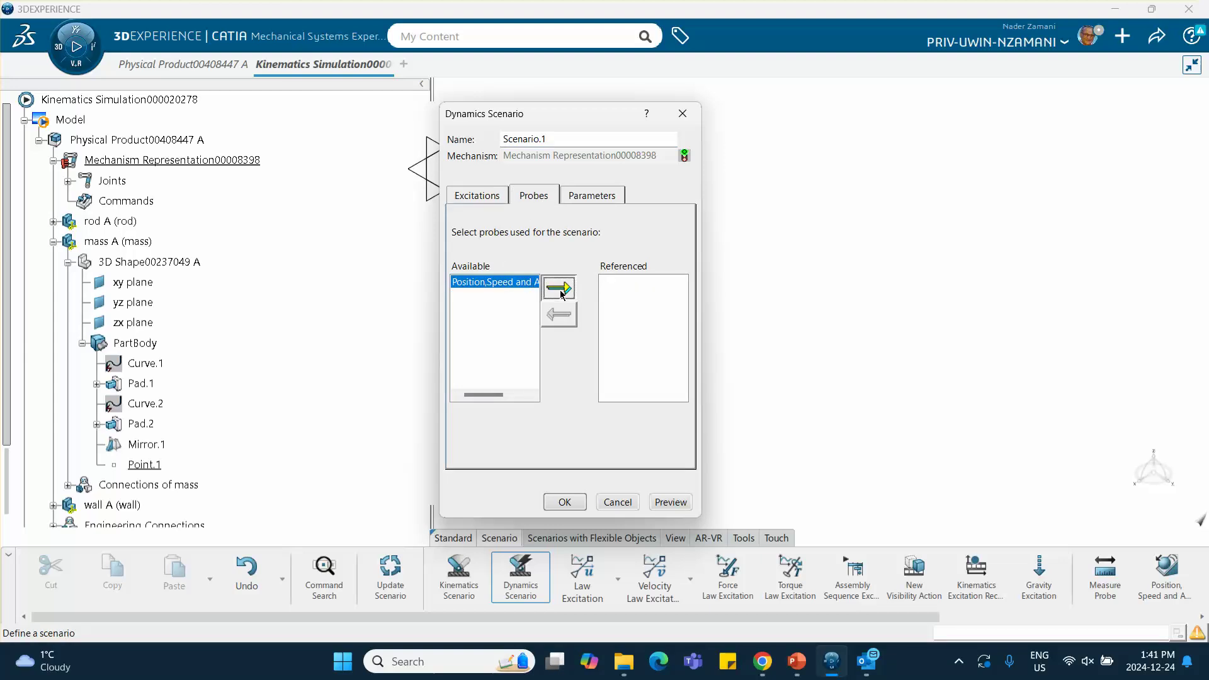
left_click(560, 290)
Step: Set the dynamics scenario's end time to 4 s, and force its computation with result generation
left_click(590, 196)
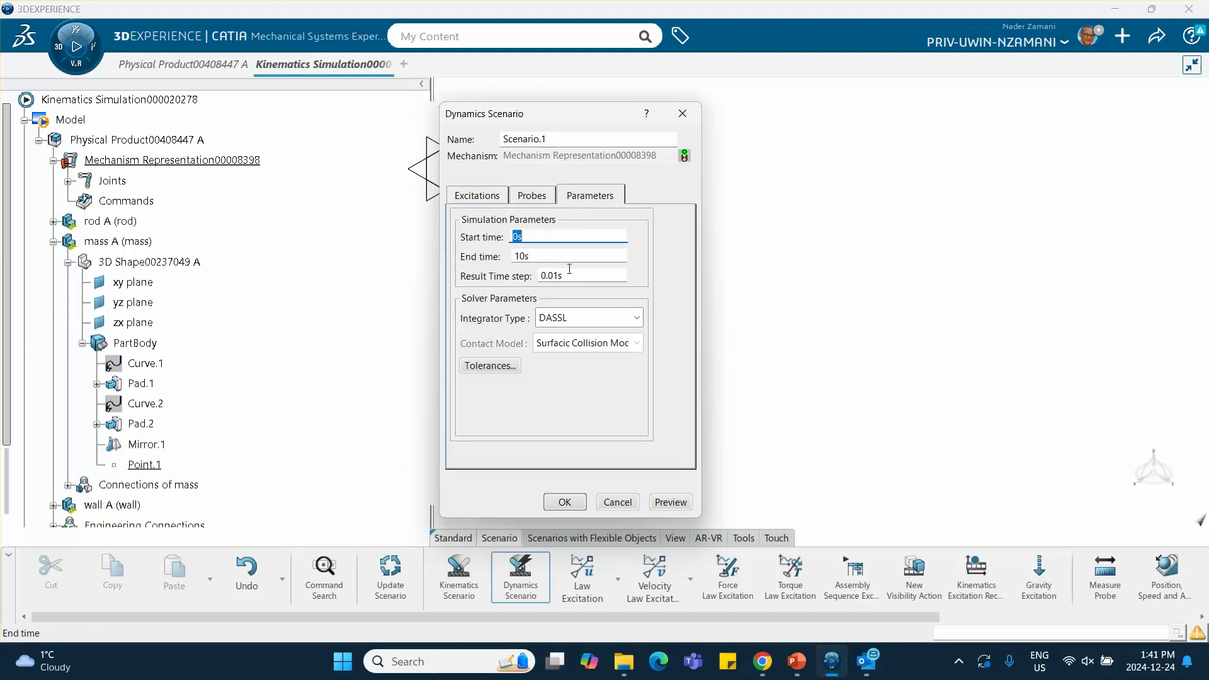
double_click(535, 257)
type("4")
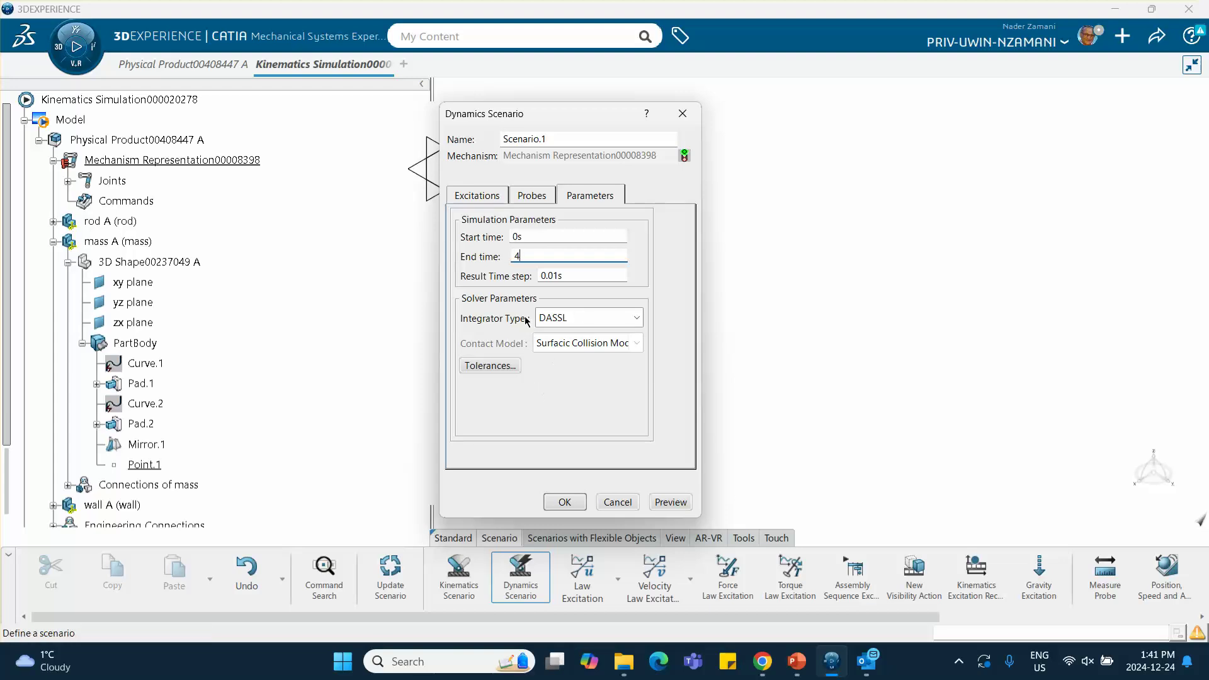
left_click(565, 502)
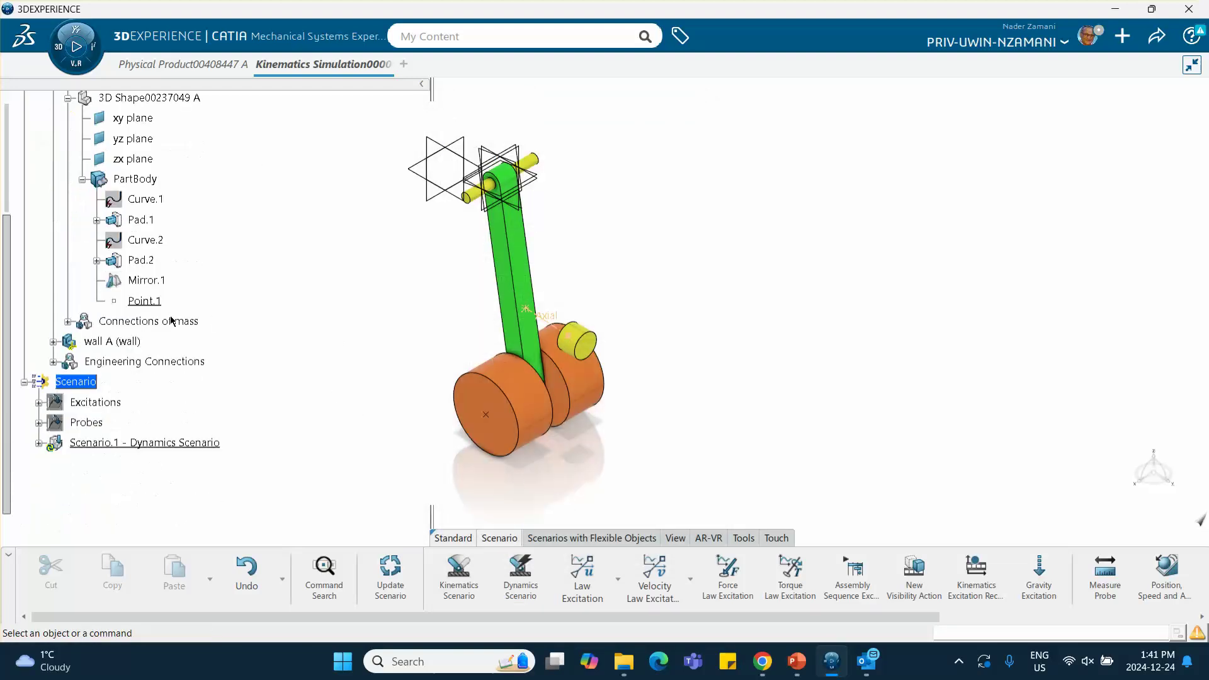
right_click(137, 445)
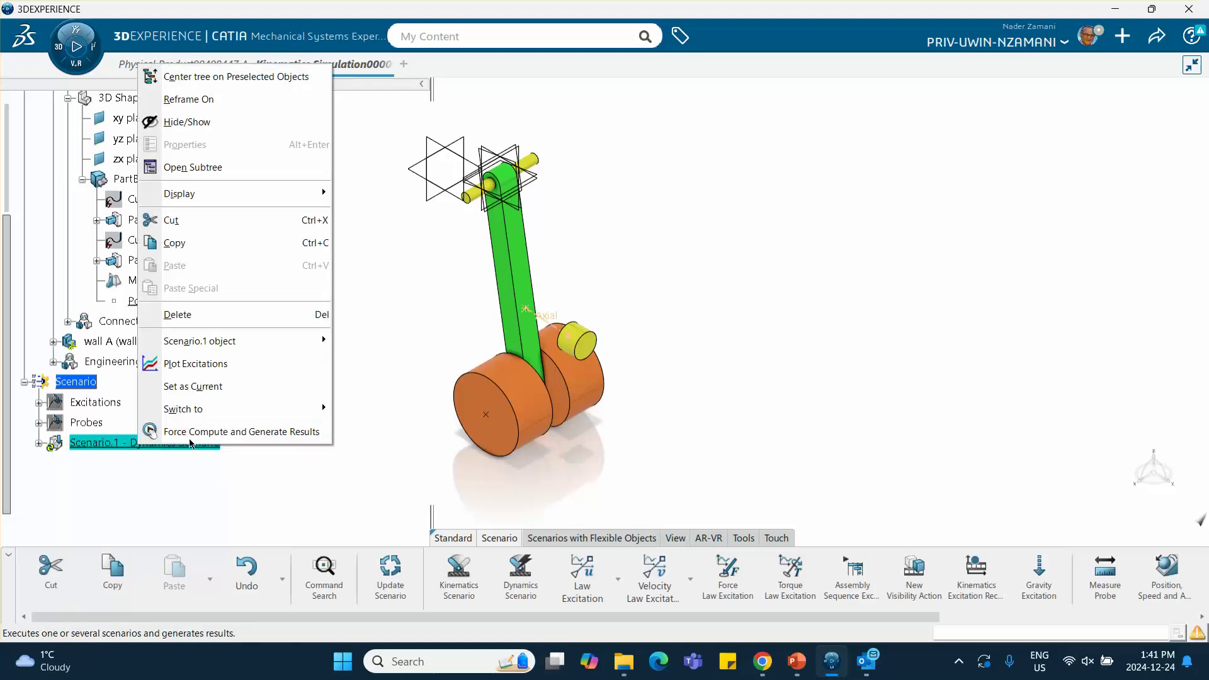
left_click(189, 439)
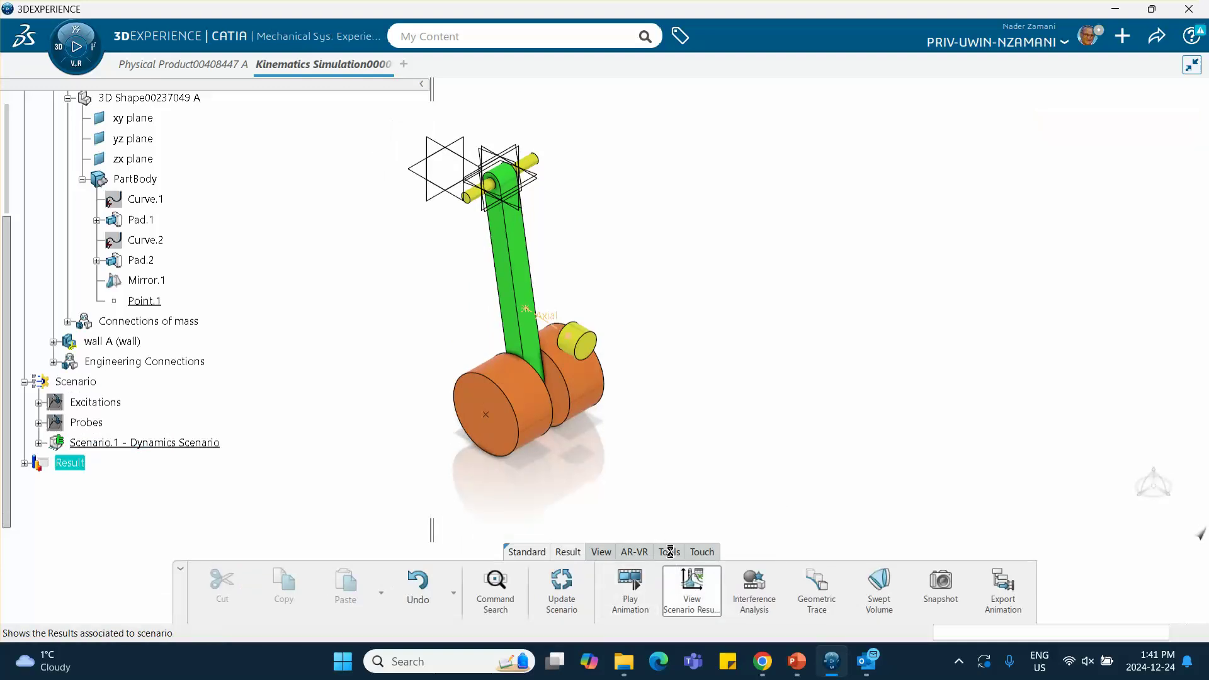
Step: Display the scenario results and plot only the probe's Y_Vertex position against time
left_click(691, 589)
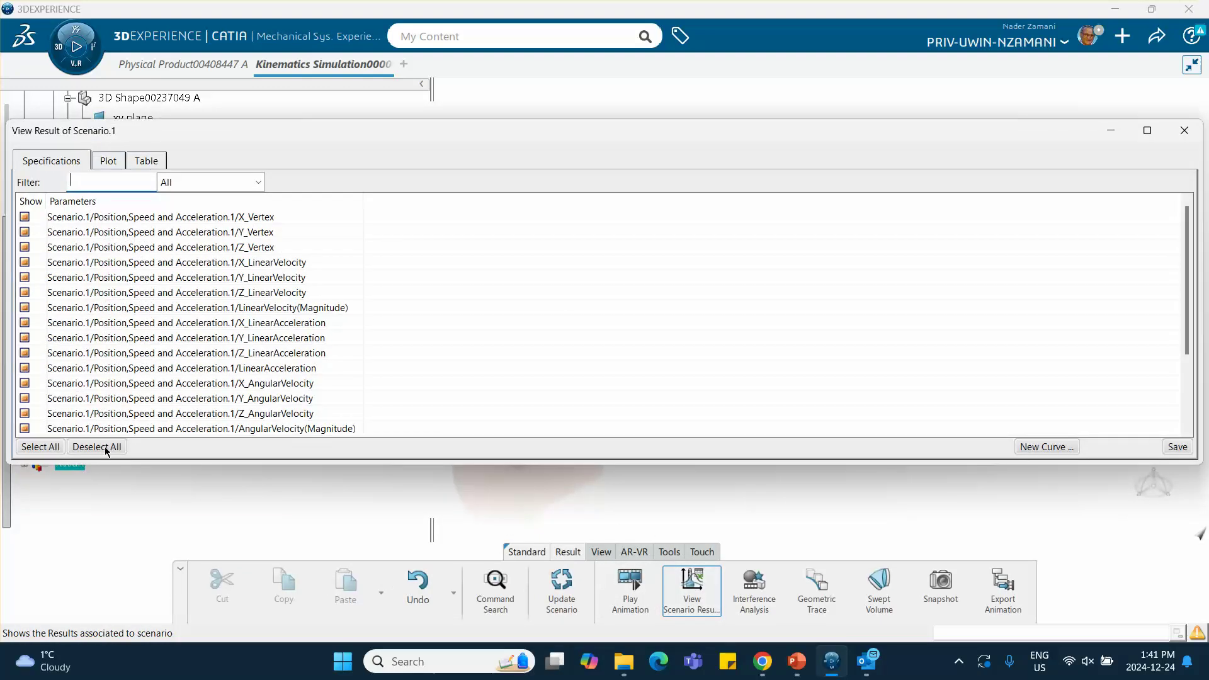
left_click(106, 447)
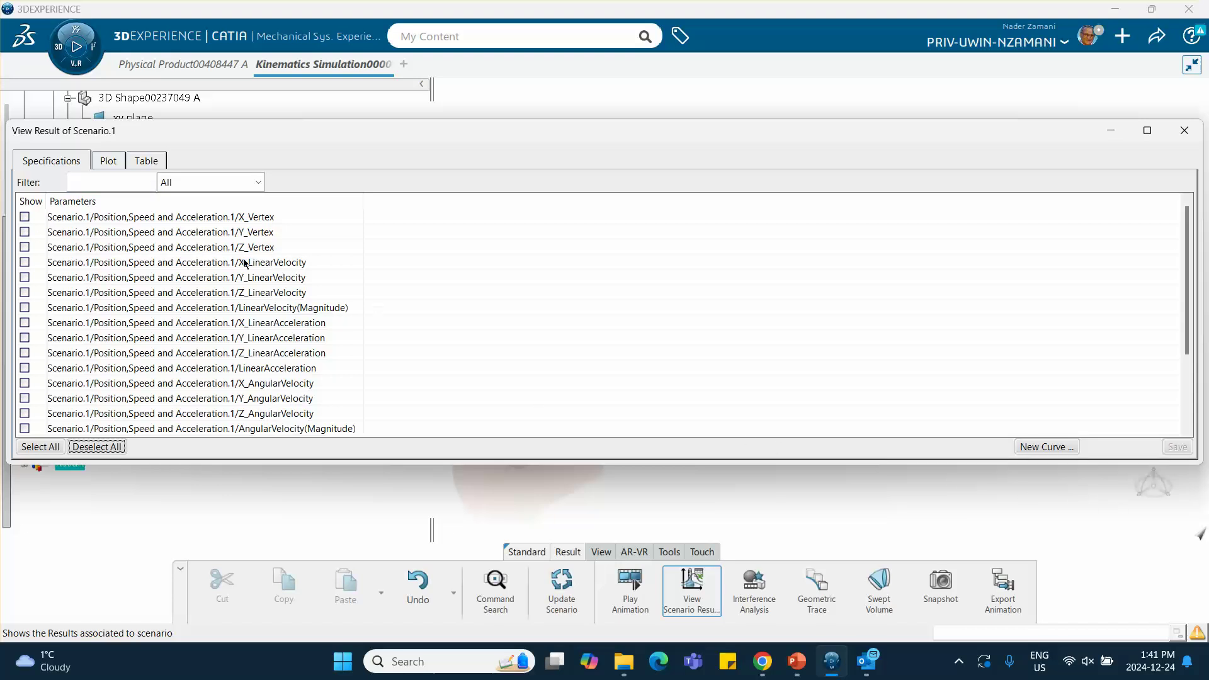
left_click(25, 232)
left_click(107, 160)
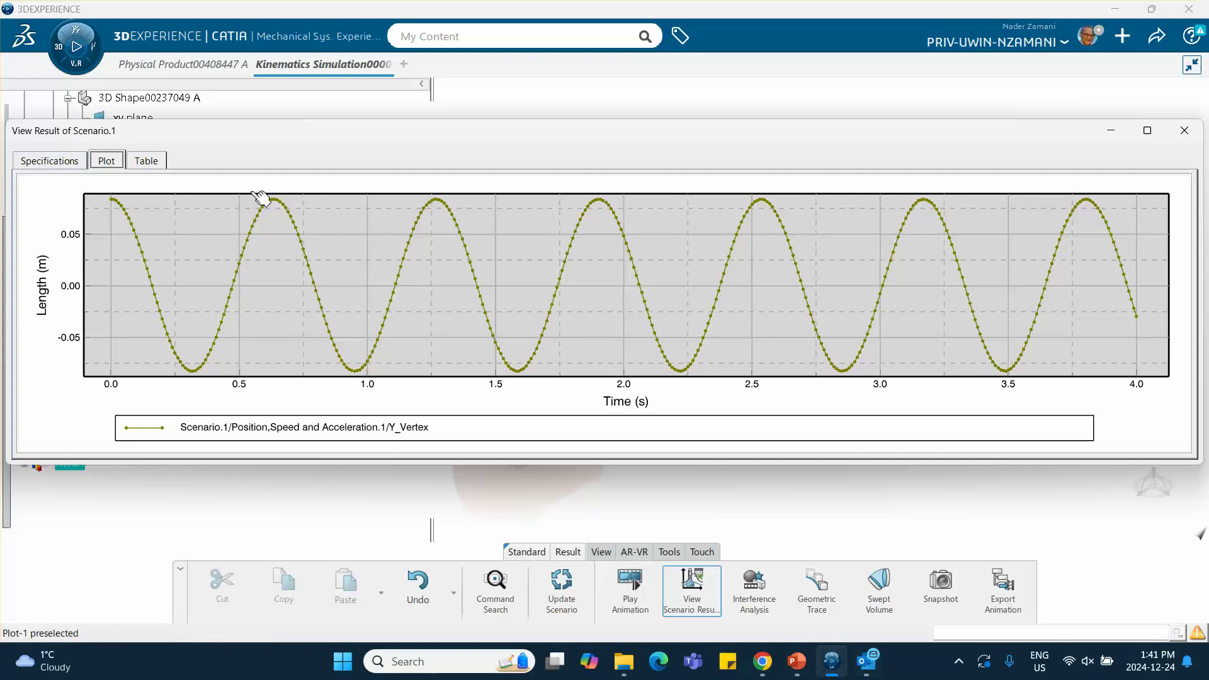
Step: Examine the table of Y_Vertex values over time to find the length of one oscillation period
left_click(148, 162)
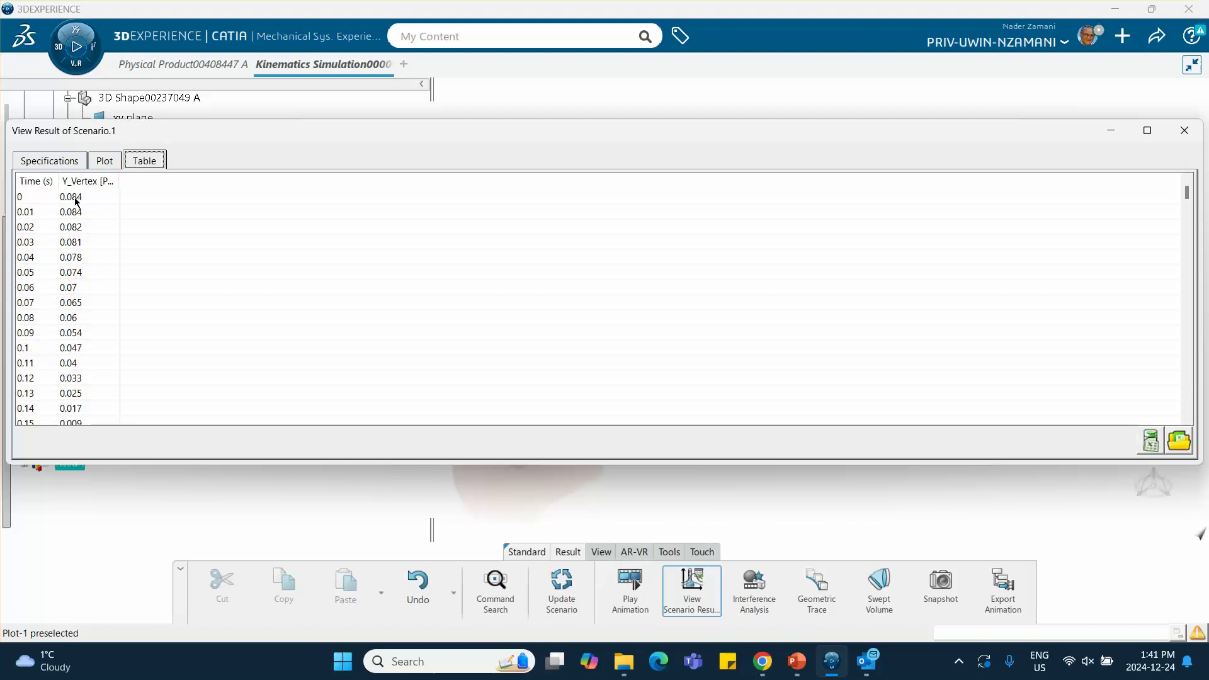
scroll(92, 261, "down", 9)
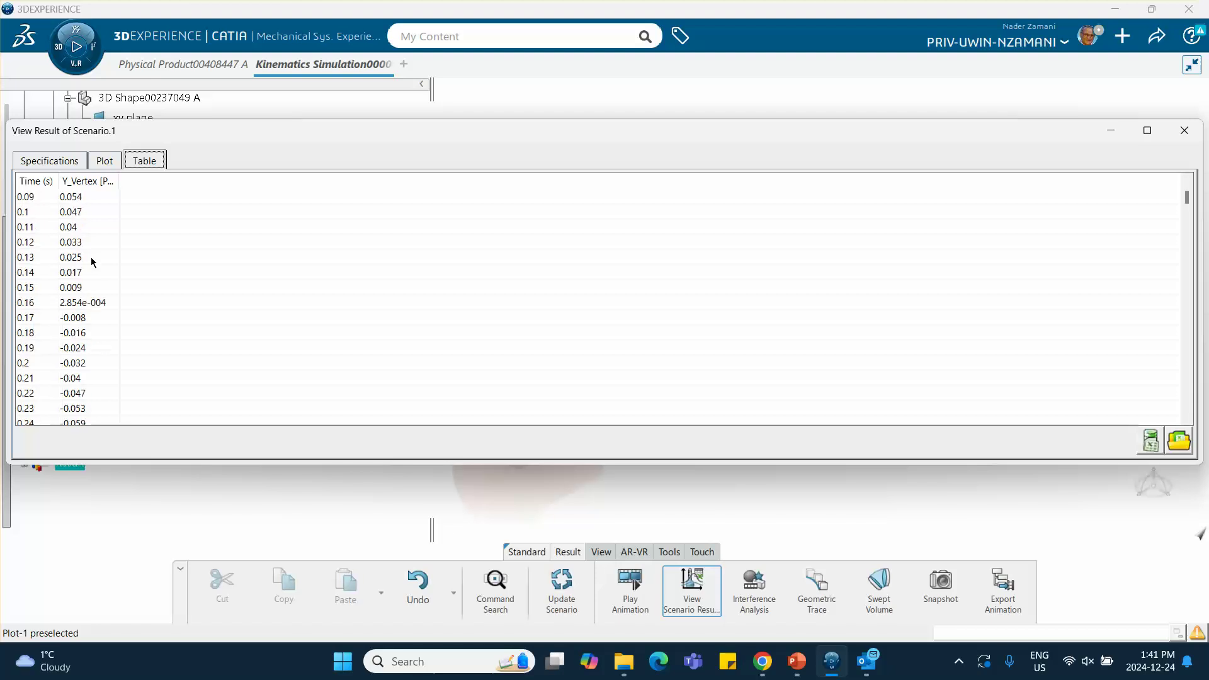
scroll(92, 263, "down", 9)
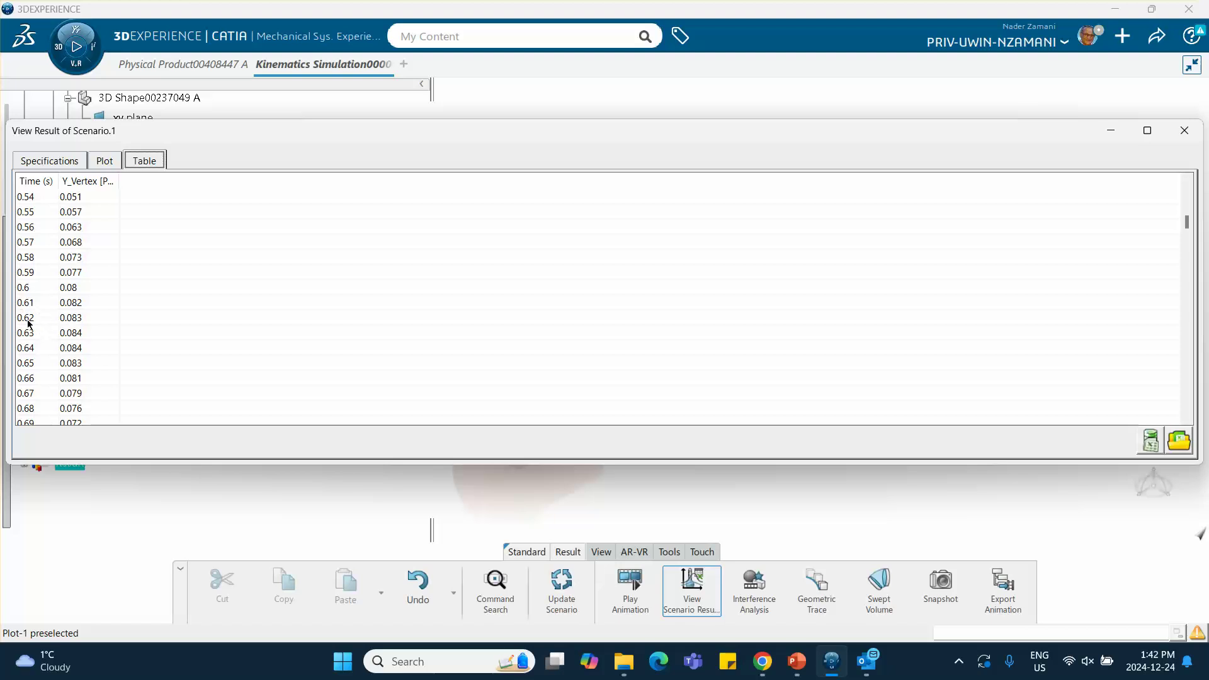
Step: Switch to PowerPoint to check the theoretical period on slide 4, return to 3DEXPERIENCE, and close the scenario results
left_click(797, 661)
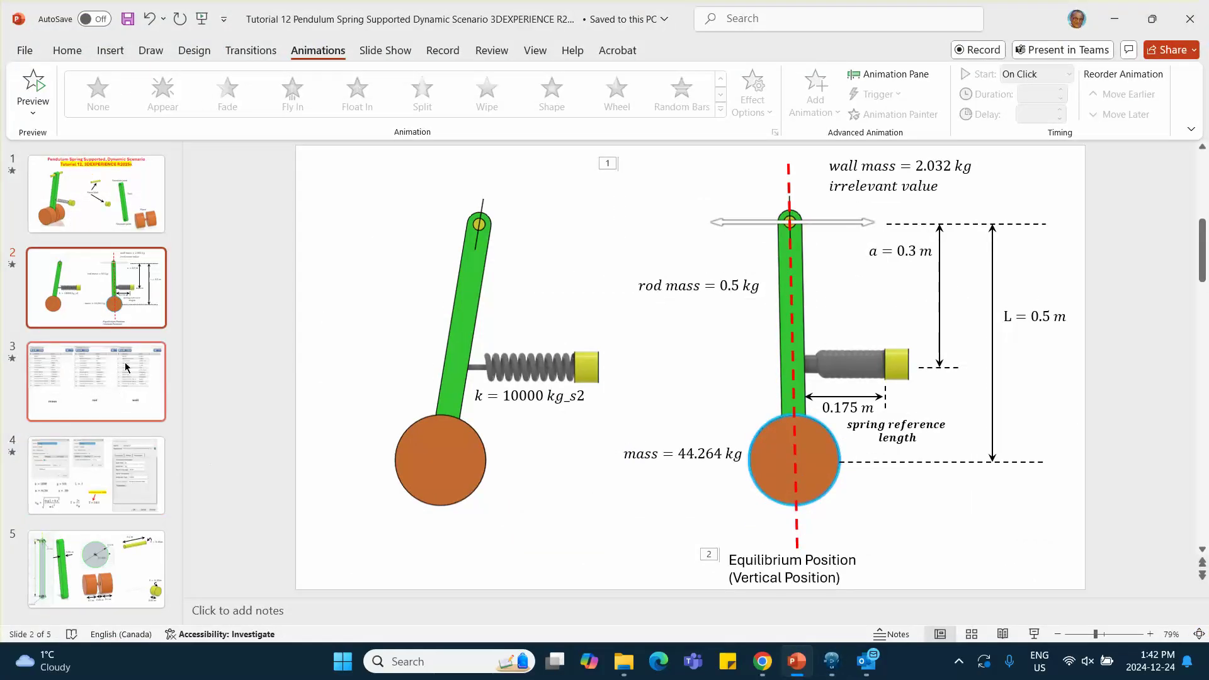
left_click(94, 474)
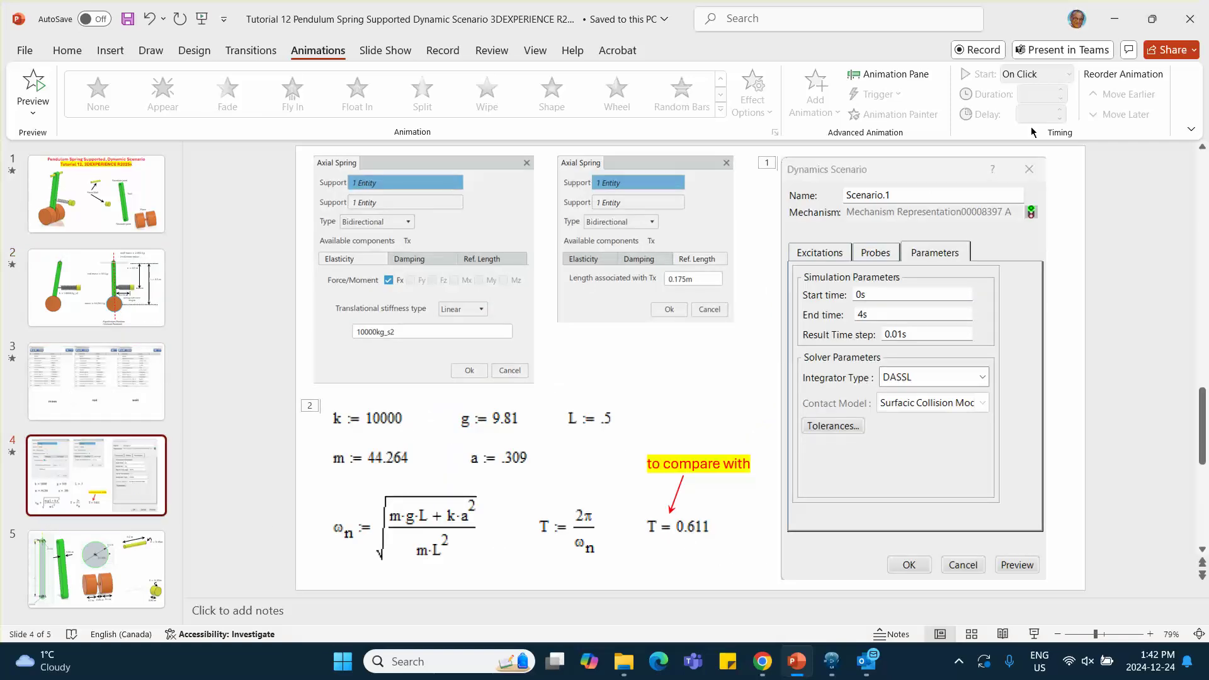
left_click(1118, 19)
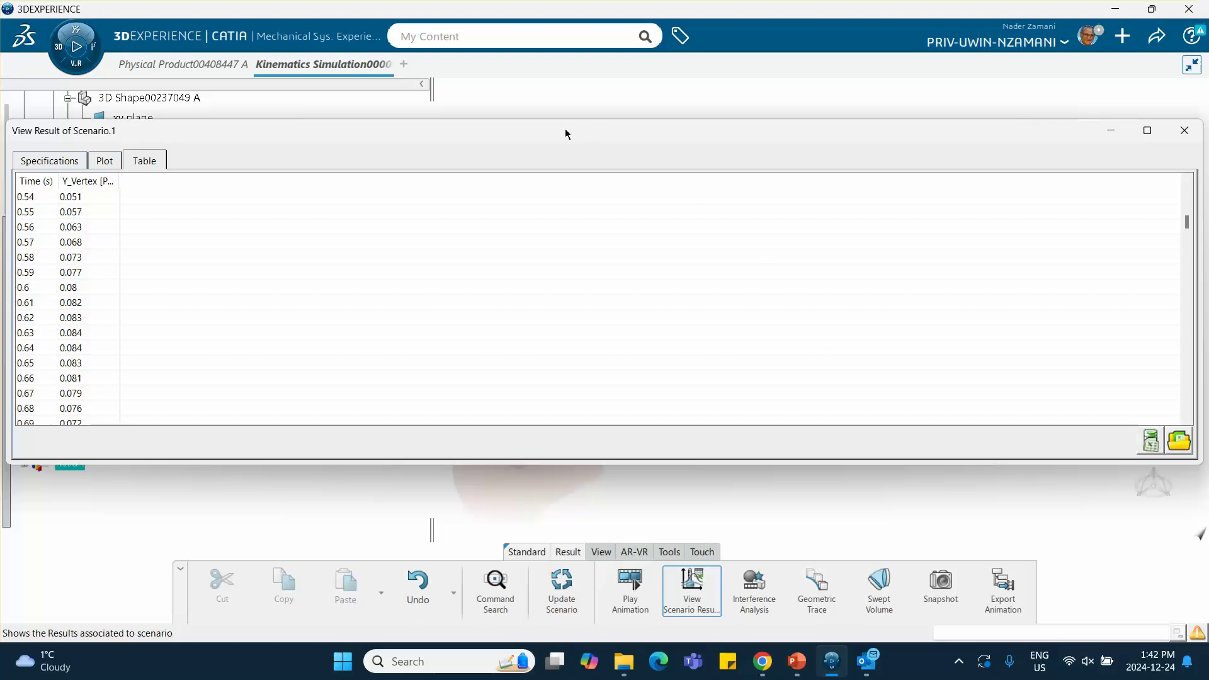
left_click(1184, 130)
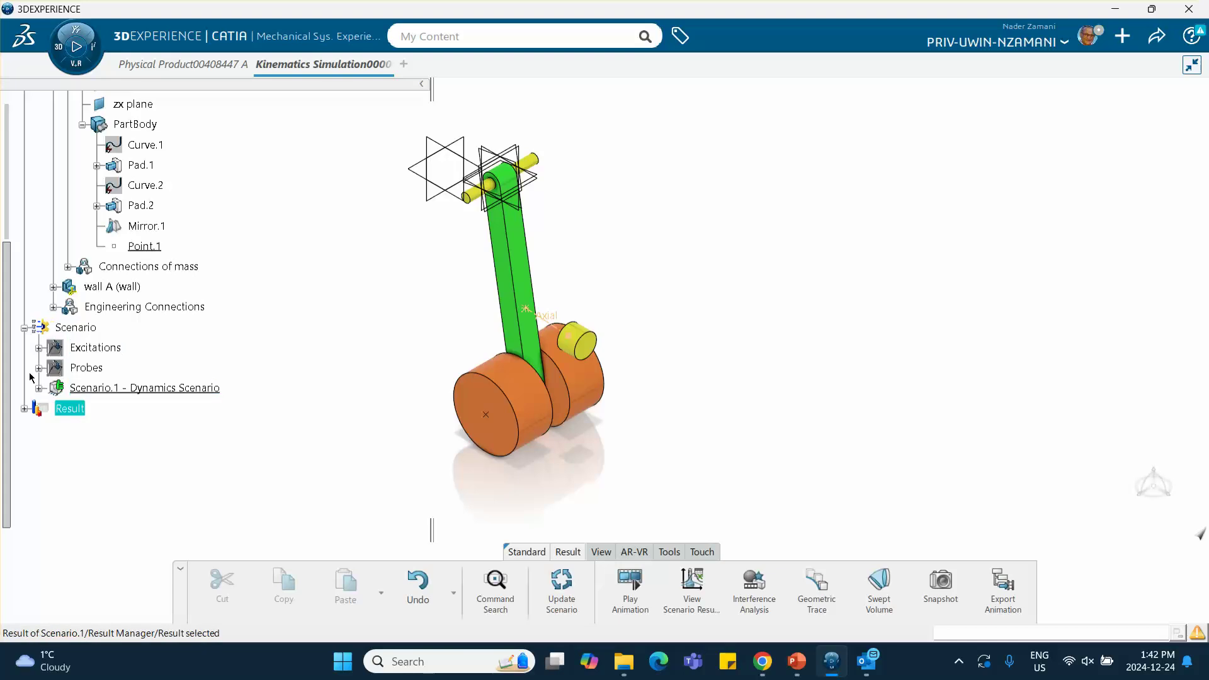
Step: Edit the axial spring between the rod and wall to enable linear translational damping on Fx
left_click(53, 307)
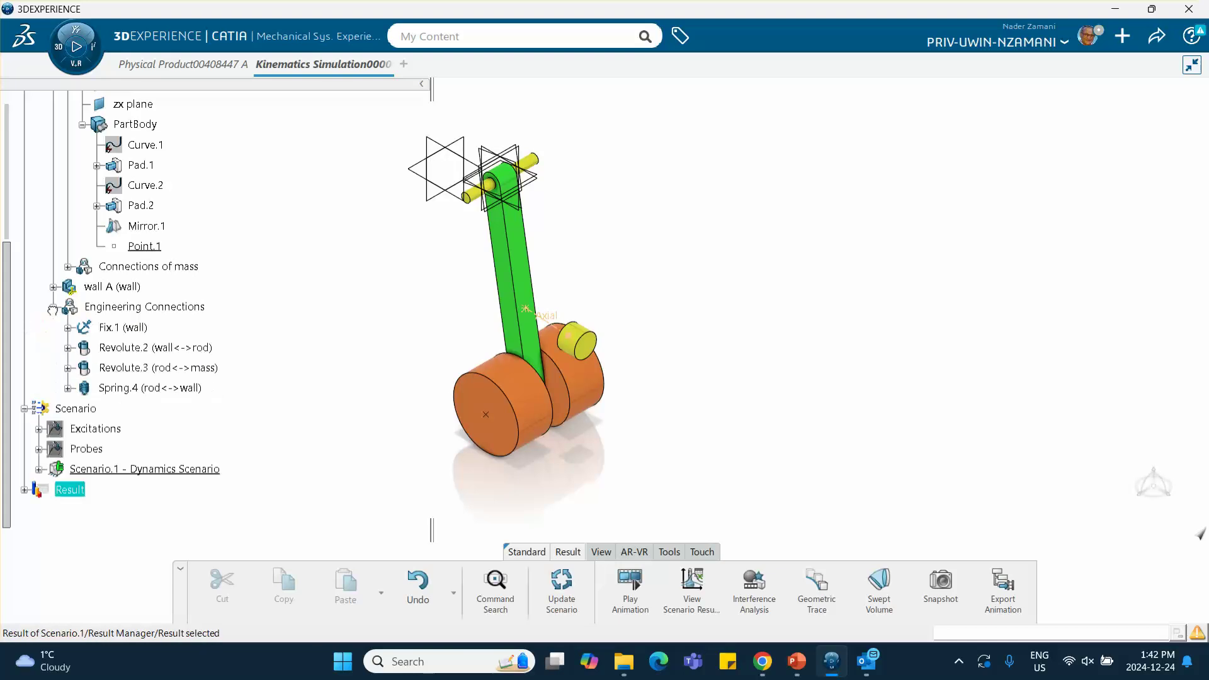
left_click(67, 388)
left_click(82, 409)
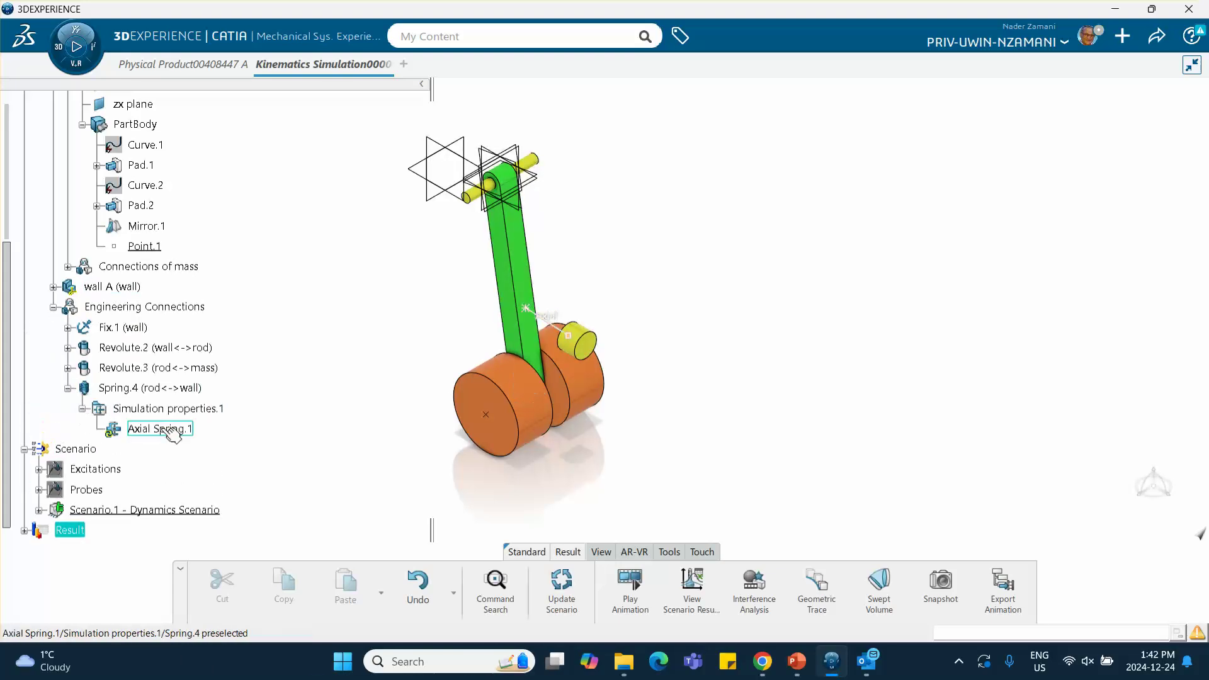
double_click(162, 430)
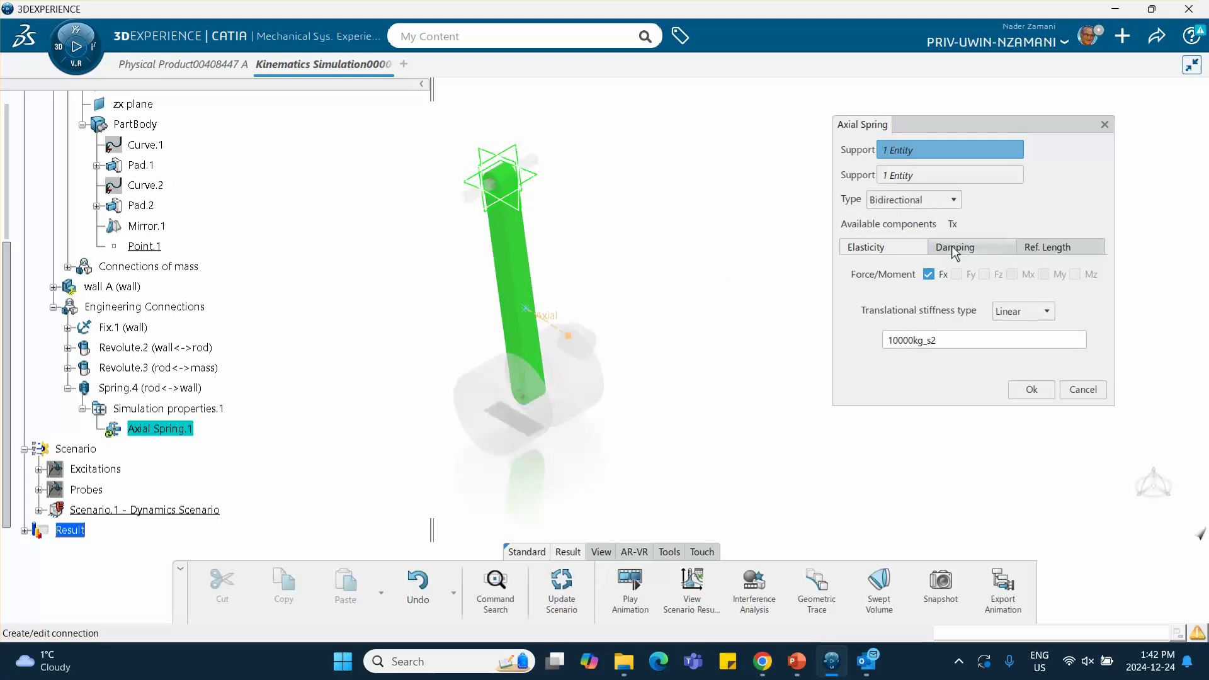
left_click(962, 248)
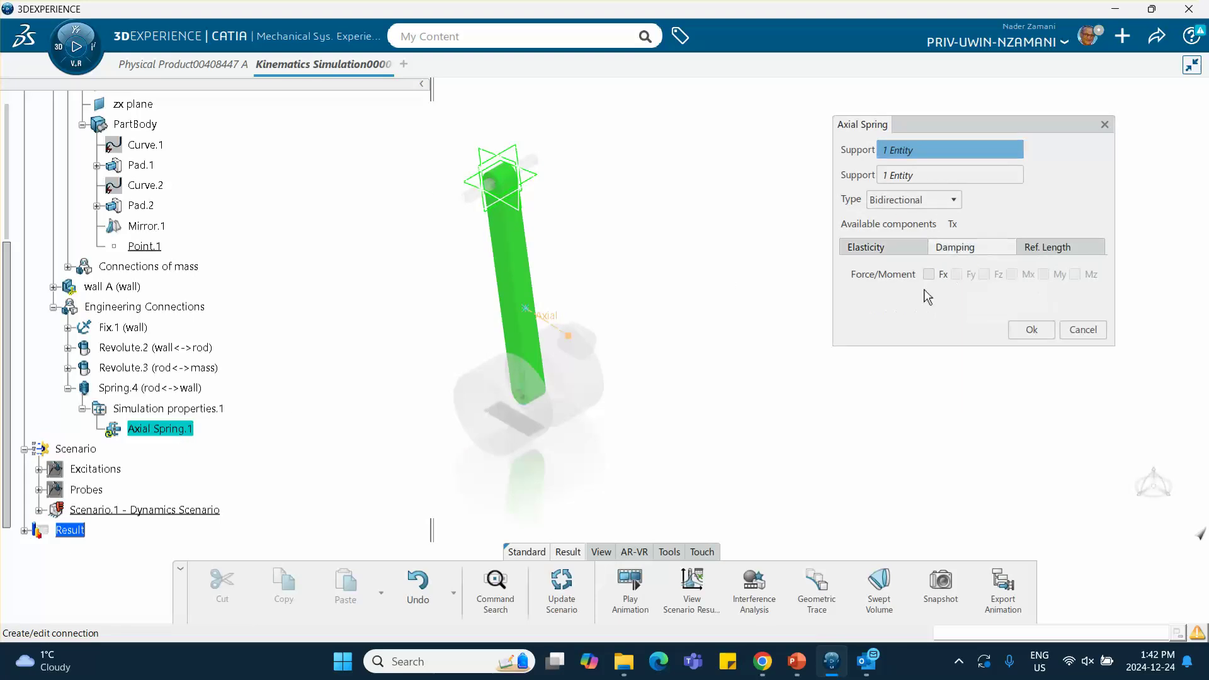
left_click(929, 274)
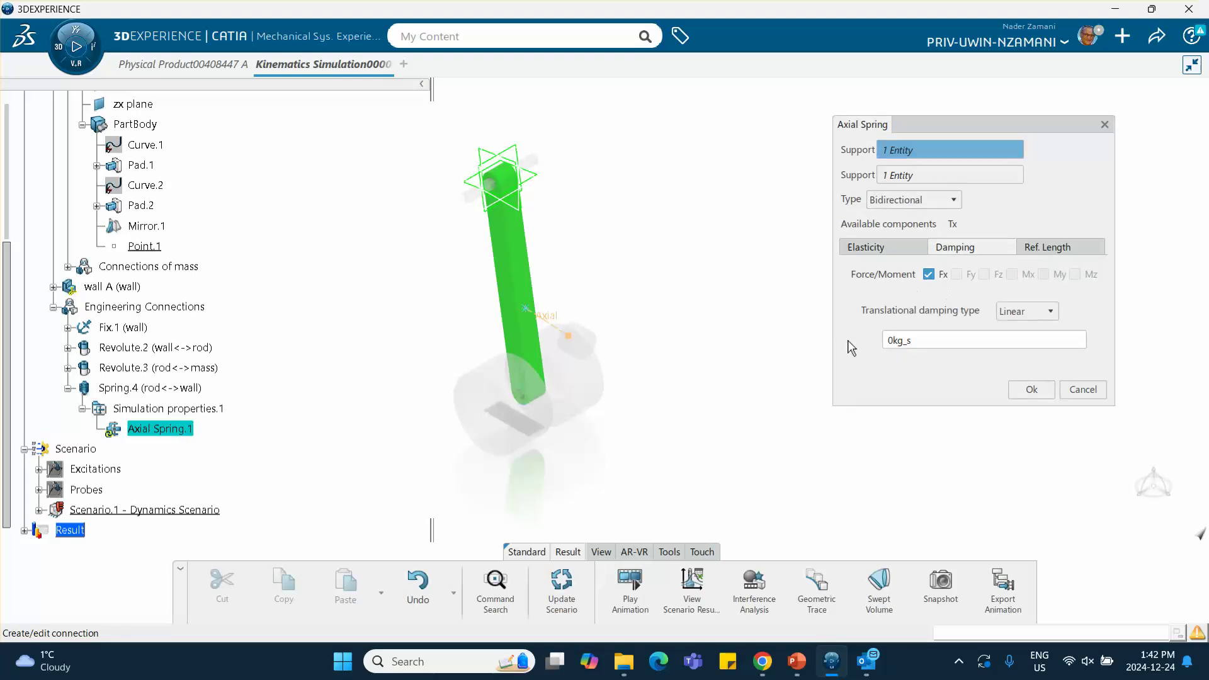
left_click(1030, 390)
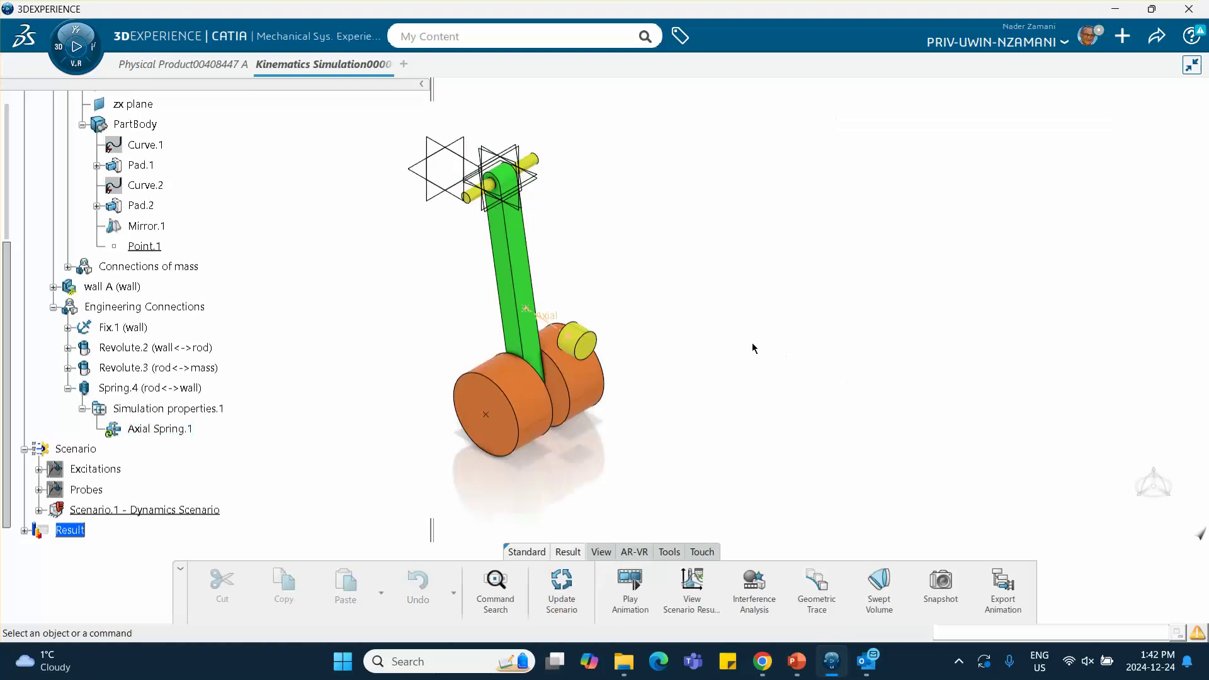